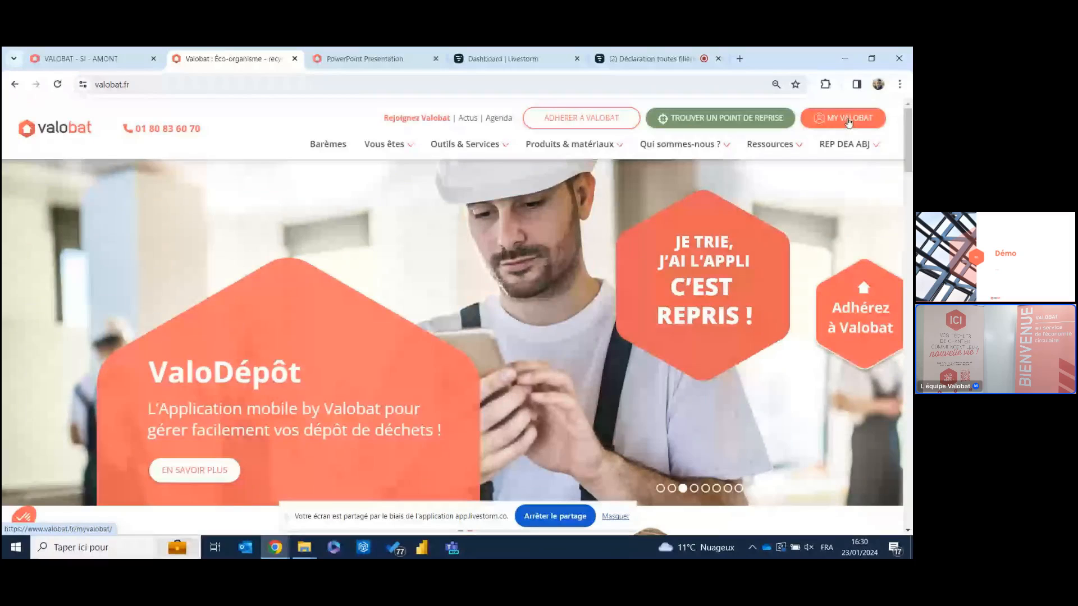
- Open the MyValobat Adhérent login page from the Valobat website
left_click(849, 120)
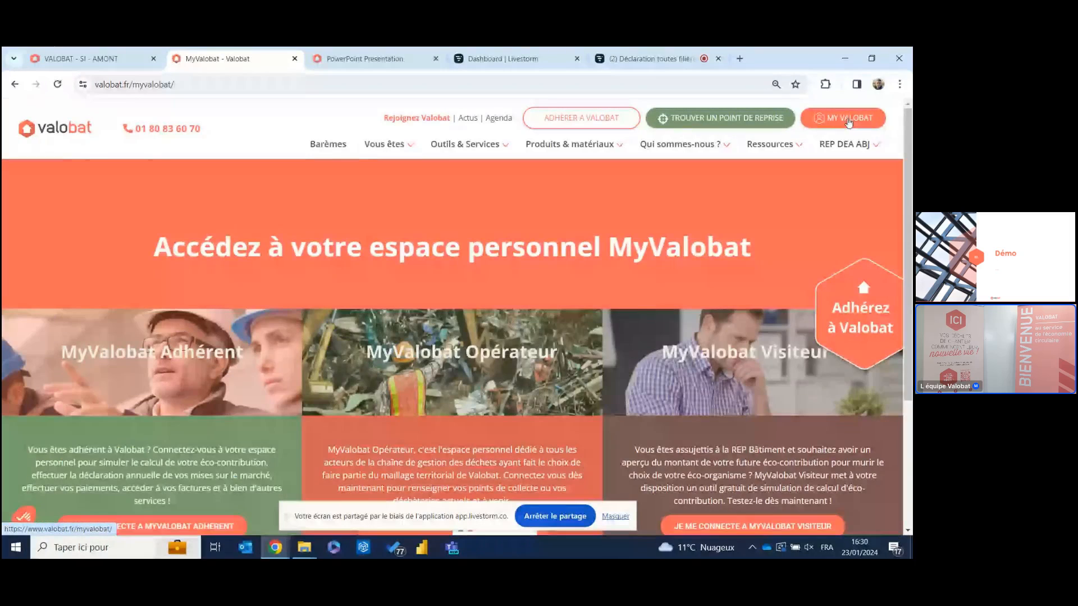
scroll(849, 123, "down", 2)
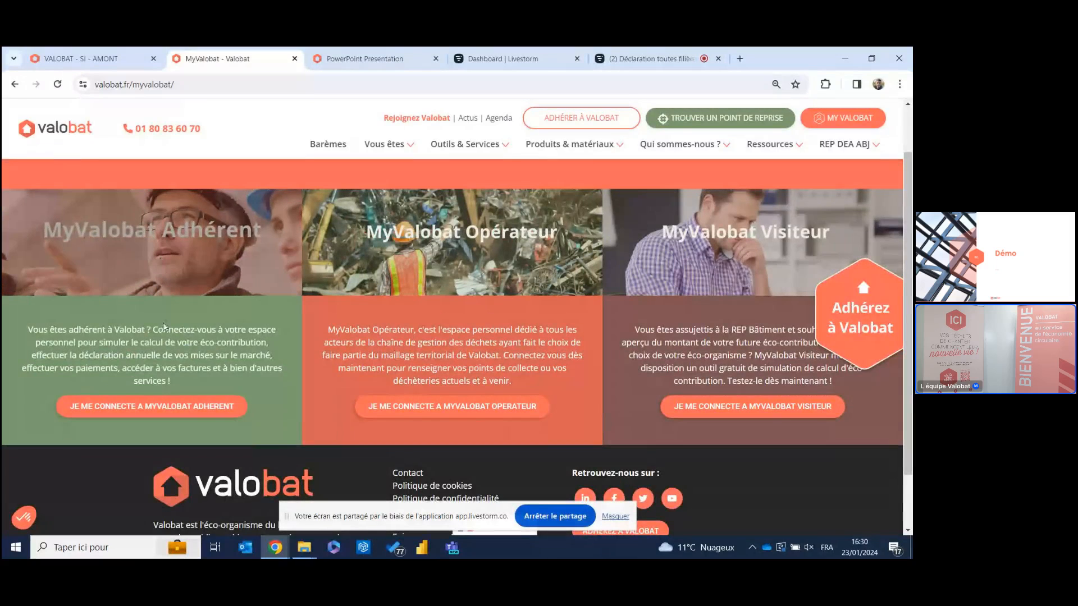
left_click(179, 404)
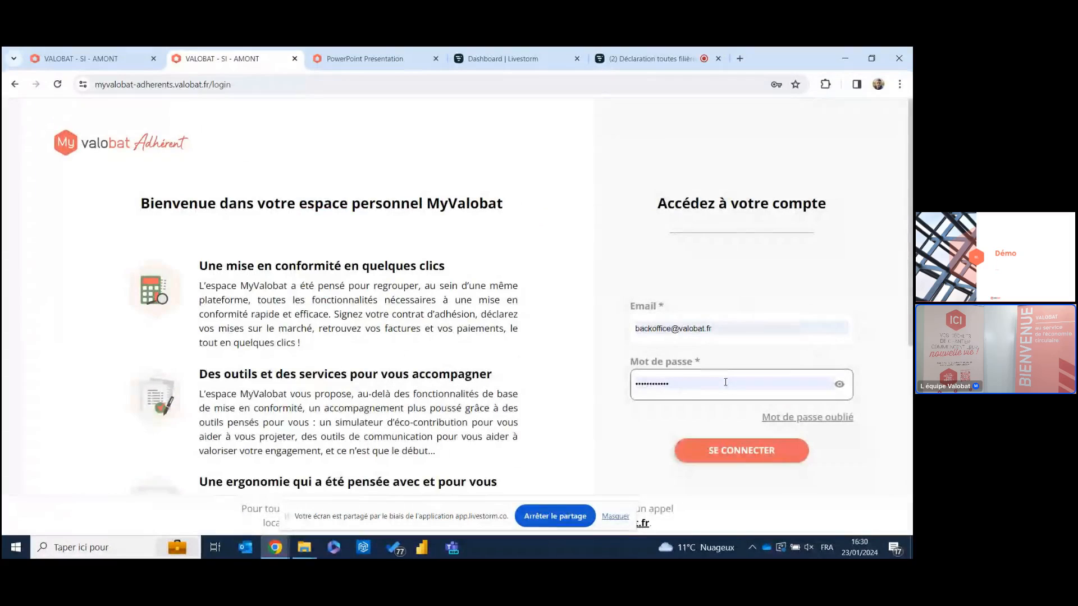
- Switch to the already open MyValobat member space, sign out and sign back in with the prefilled credentials
left_click(88, 60)
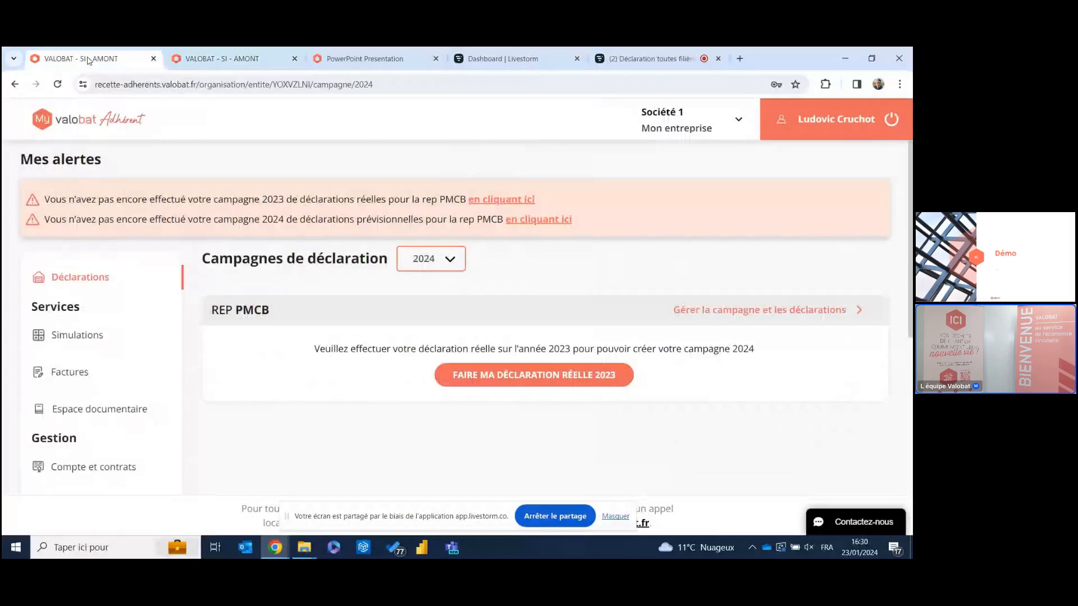
left_click(891, 120)
left_click(490, 345)
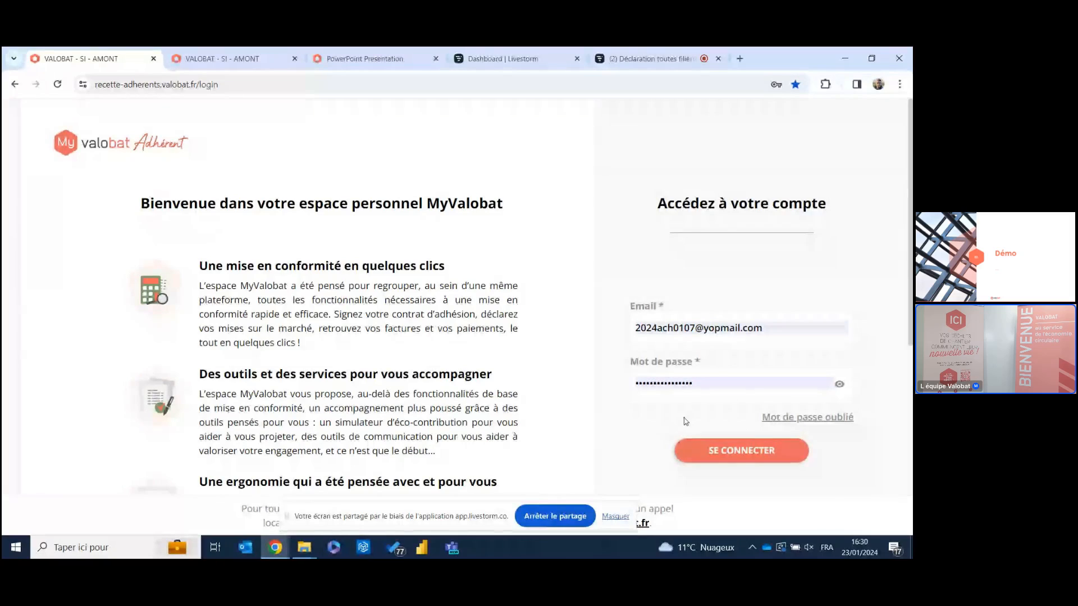
left_click(739, 456)
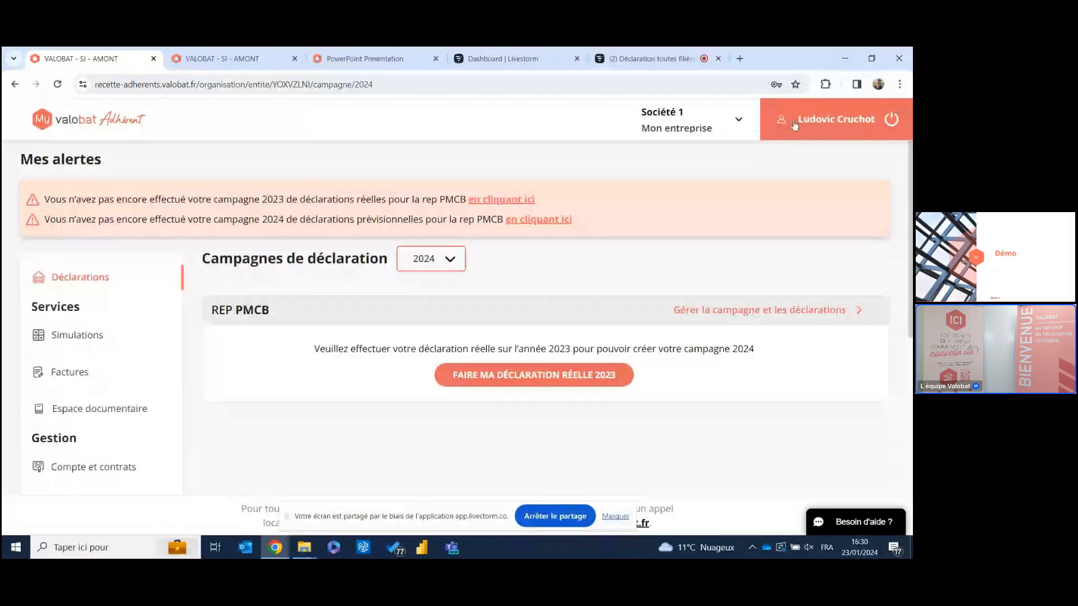
- Switch the active account to Société 3, check its subsidiaries and establishments, and switch back to Société 1
left_click(739, 120)
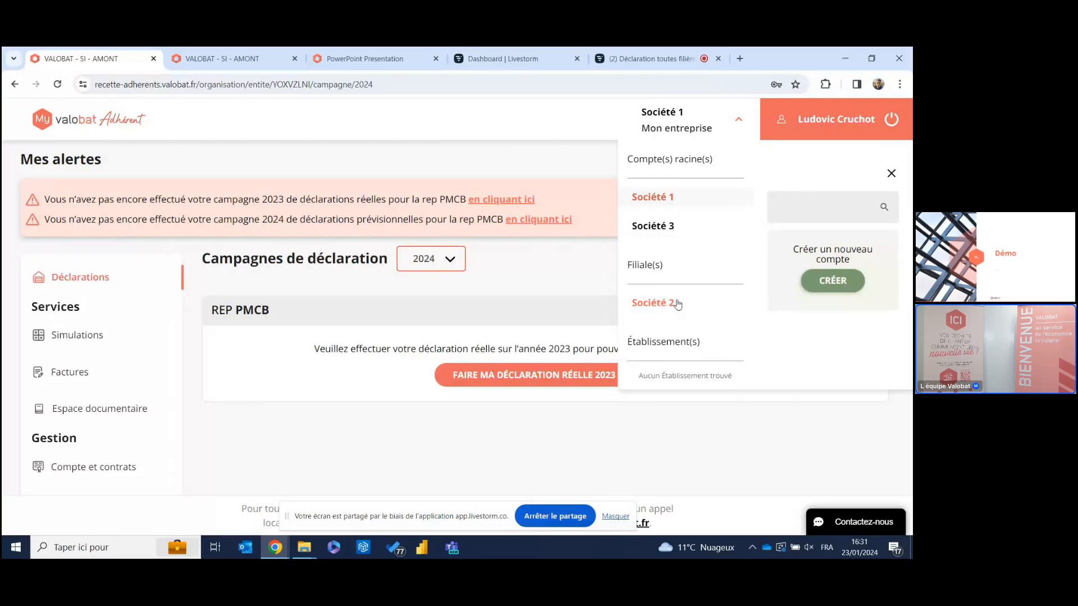
left_click(668, 228)
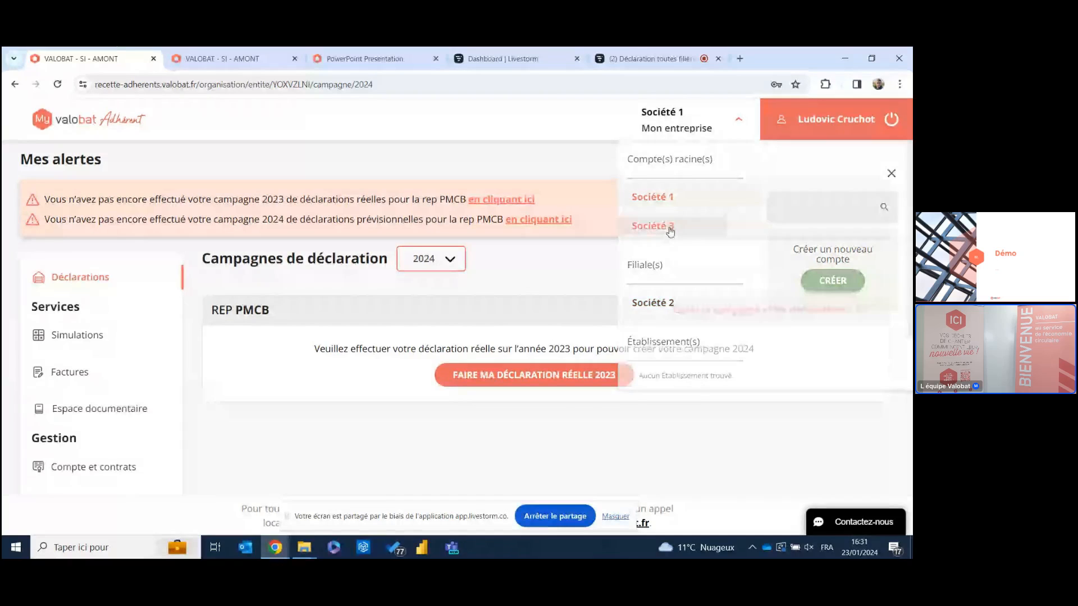
left_click(701, 121)
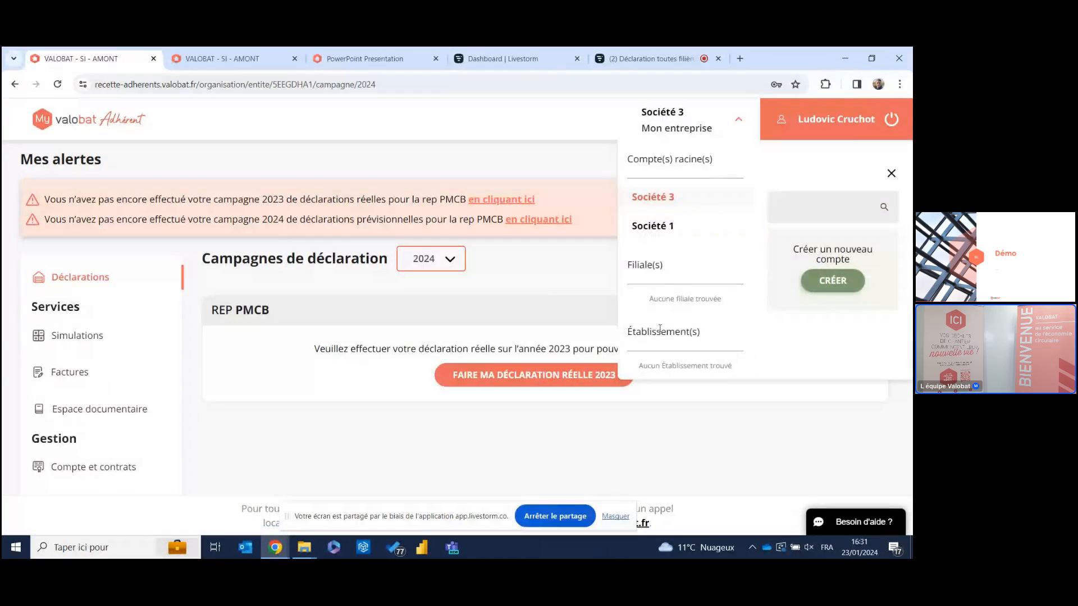
left_click(663, 225)
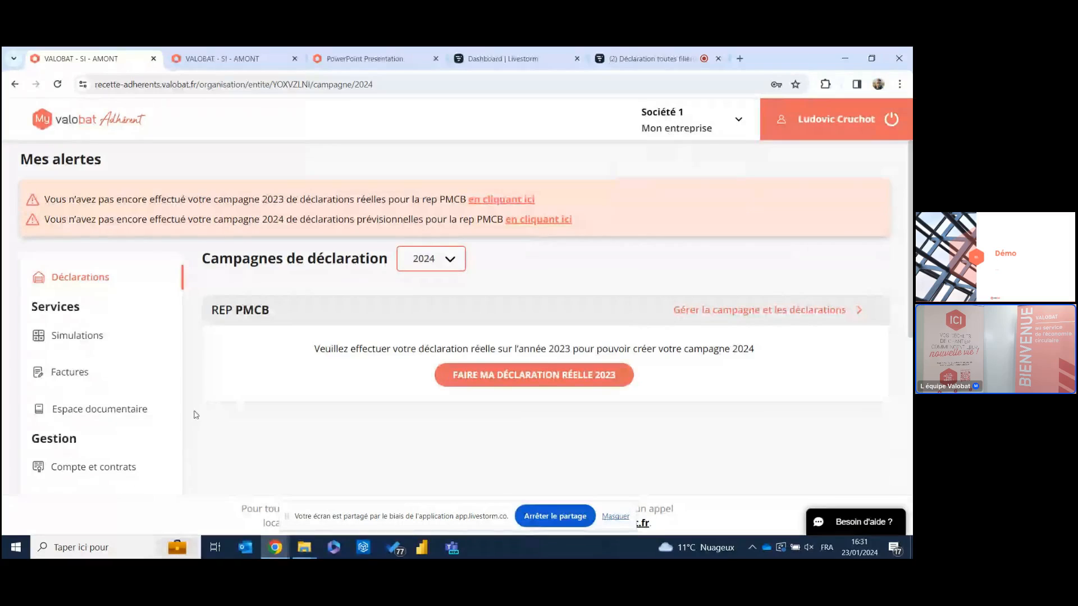
- Open the member document space and go to the section listing all available guides
scroll(193, 415, "down", 2)
scroll(194, 416, "up", 1)
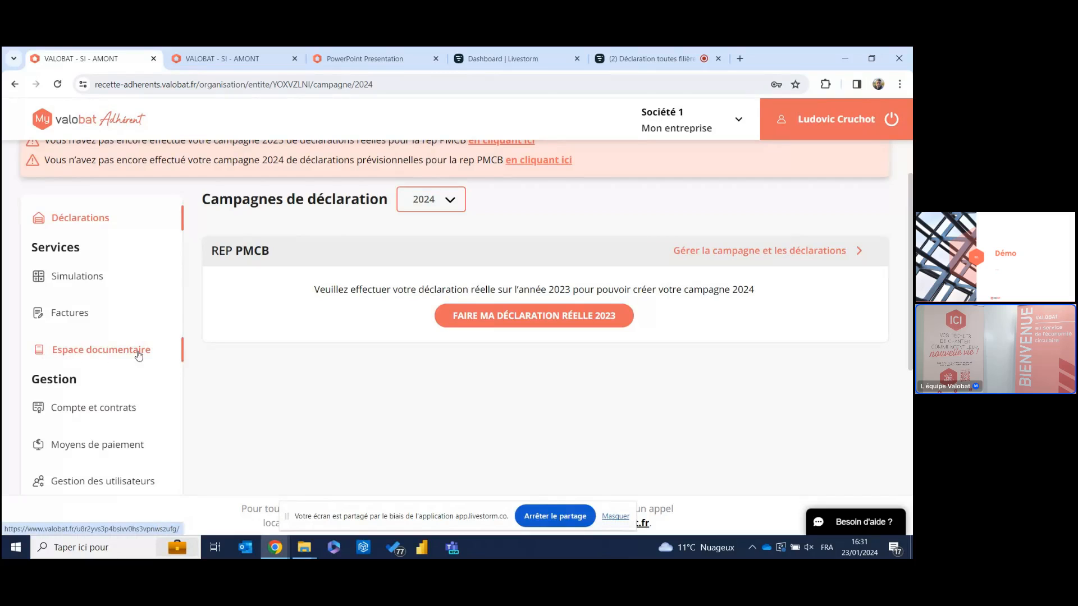
left_click(97, 357)
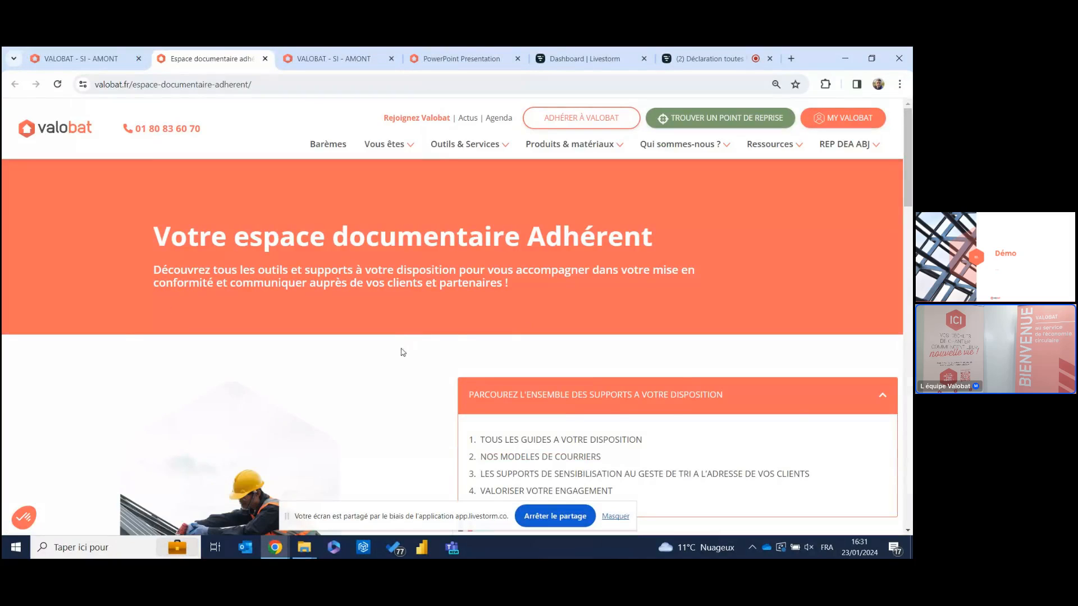
scroll(397, 348, "down", 3)
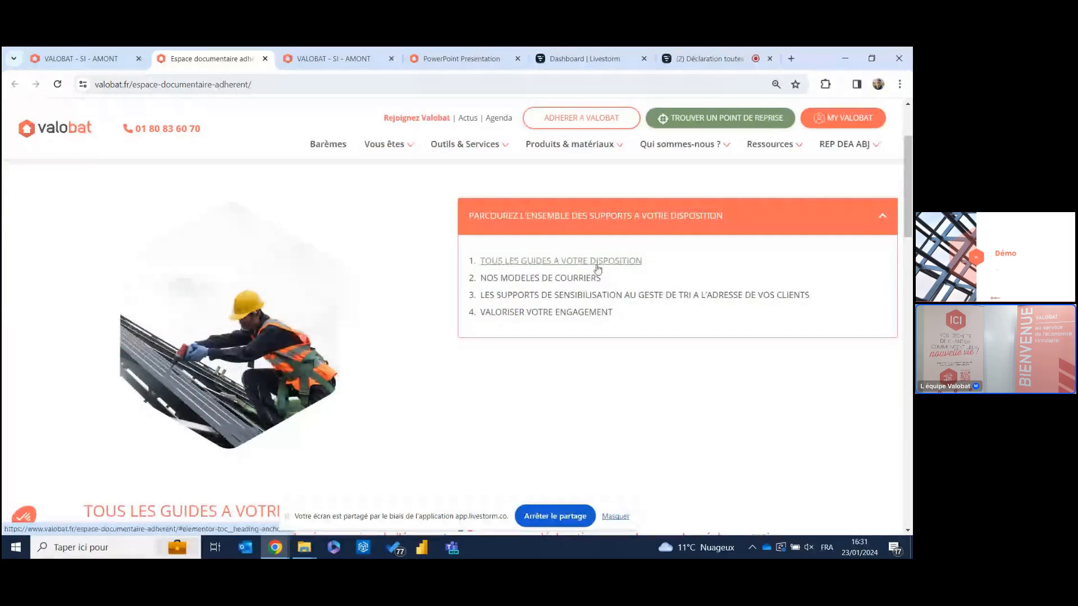
left_click(577, 265)
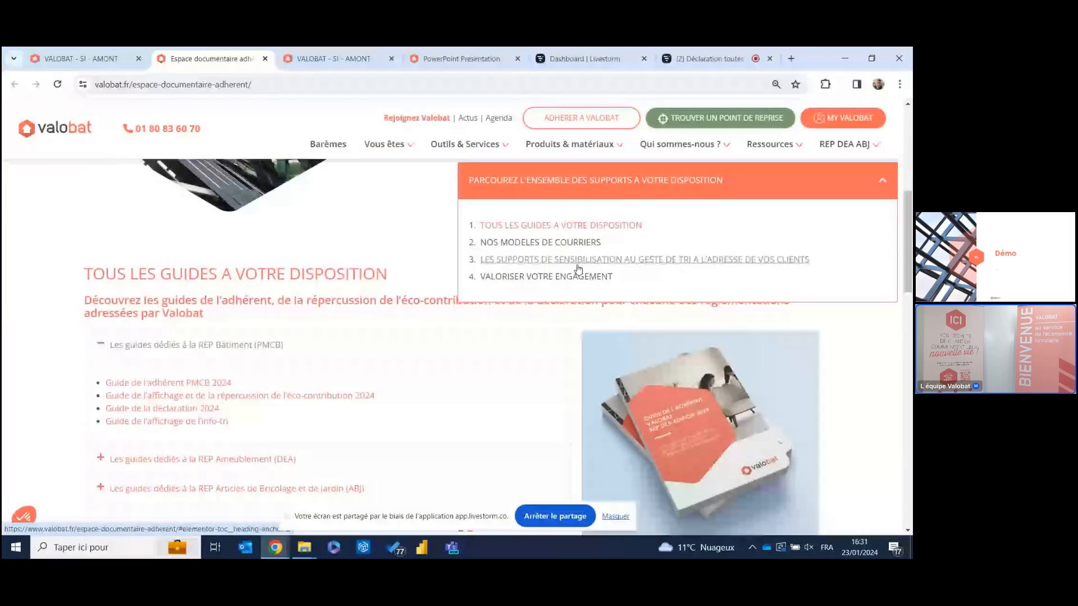
- Open the Guide de la déclaration 2024 for PMCB and consult its chapter on éco-modulations
left_click(206, 413)
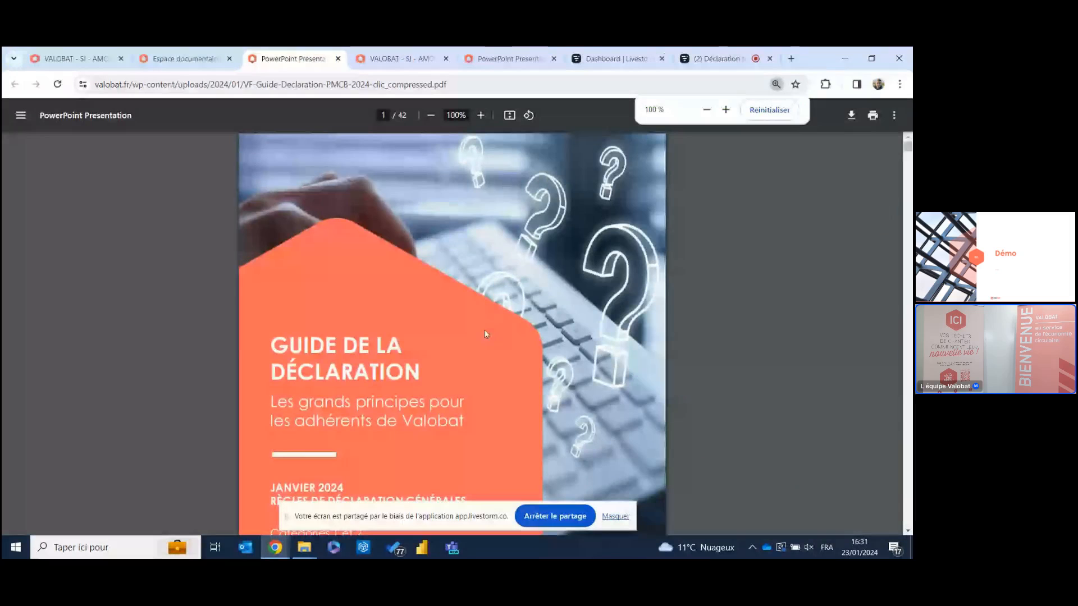
scroll(485, 334, "down", 12)
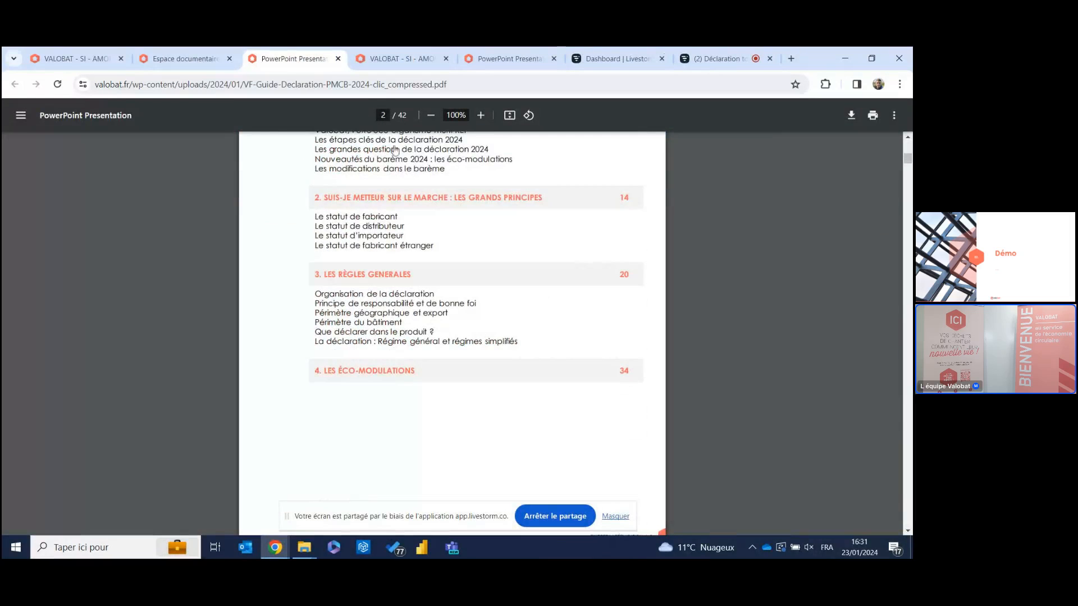
left_click(370, 375)
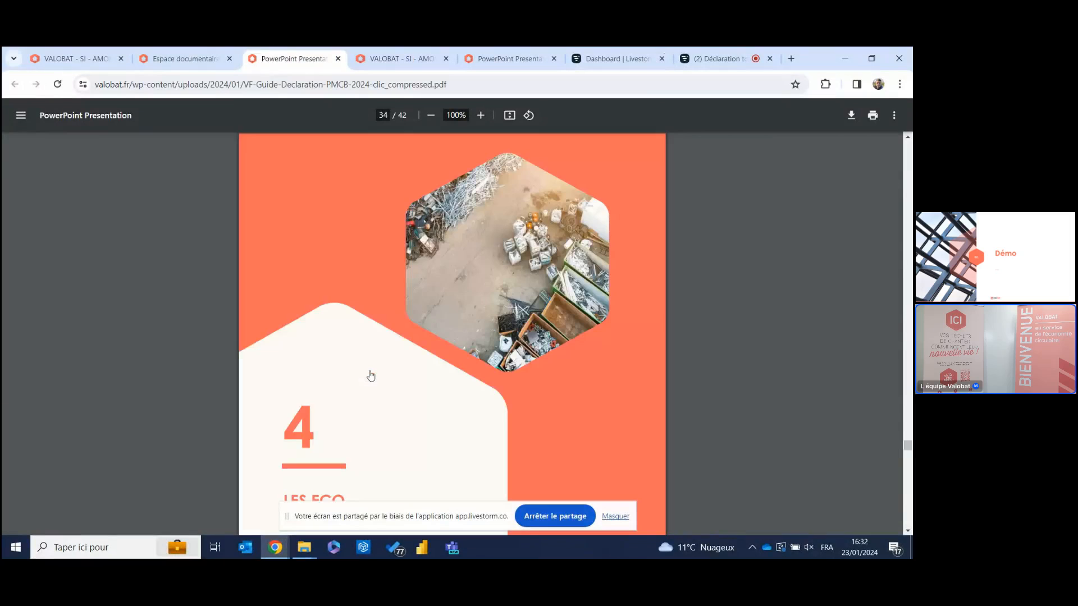
scroll(500, 330, "down", 10)
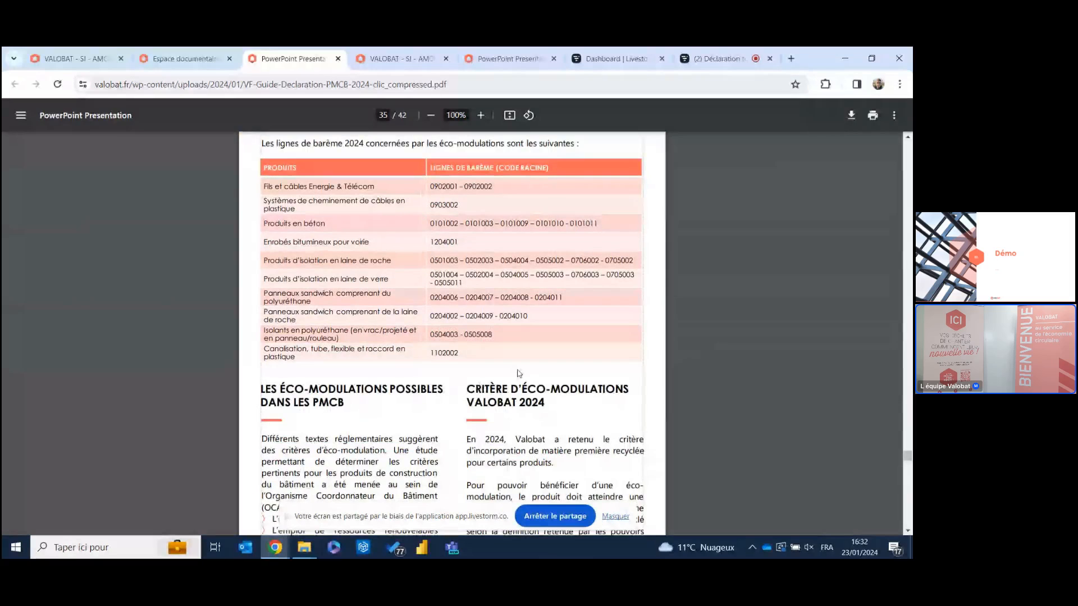
- Return to the member space, open the 2023 real declaration for PMCB, and review the campaign's payment and provisional declarations
left_click(85, 61)
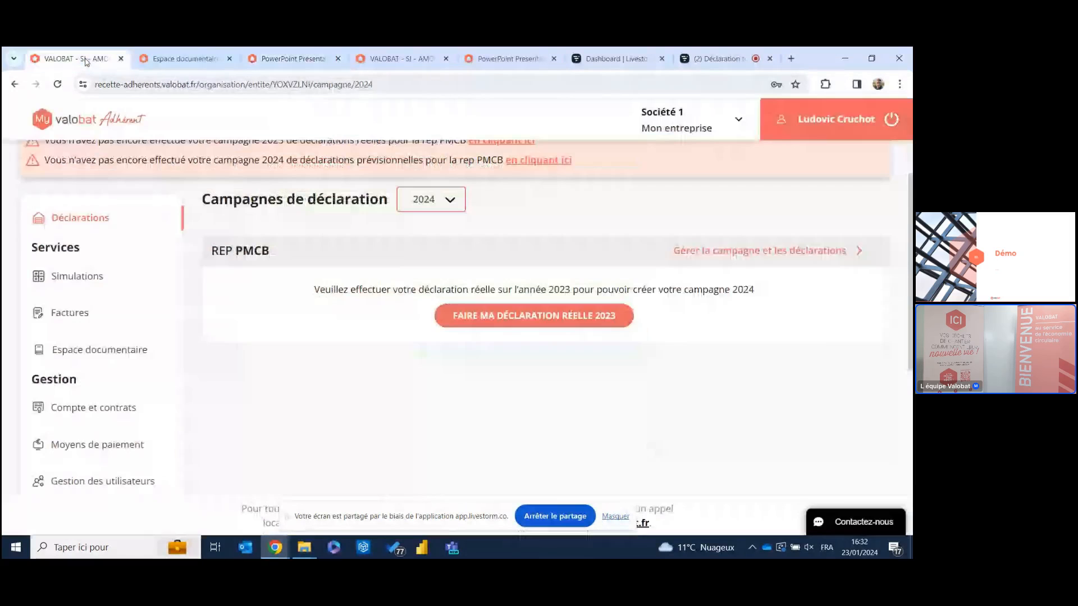
scroll(272, 355, "up", 1)
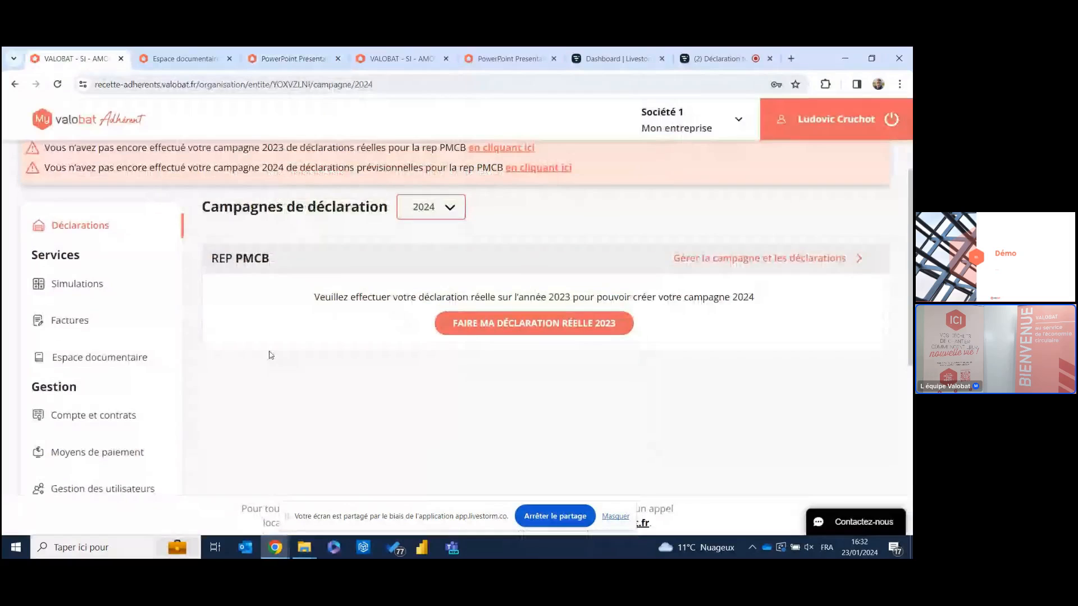
scroll(271, 354, "up", 1)
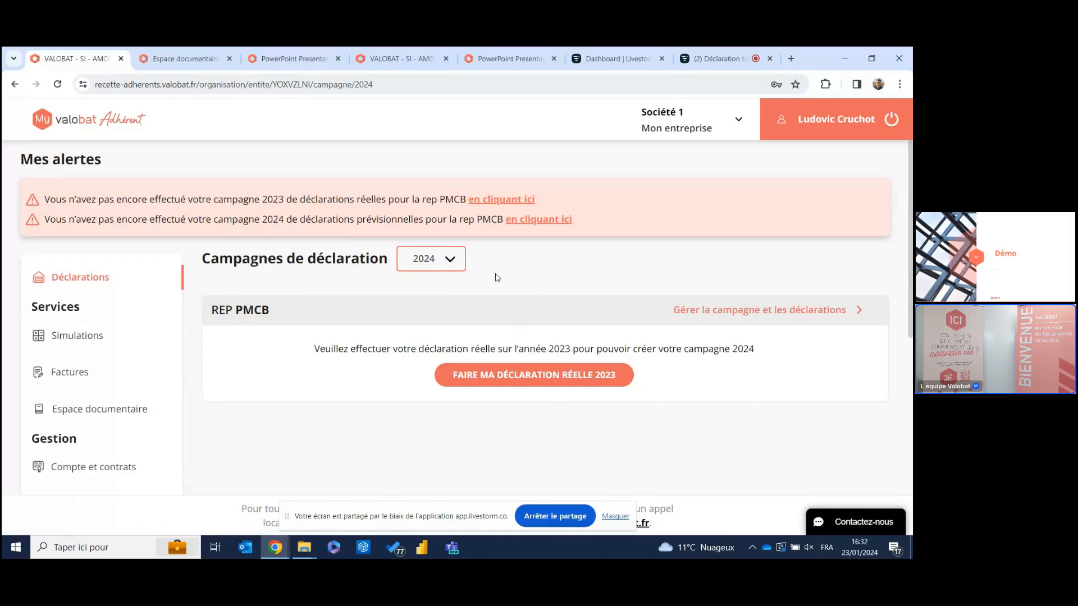
left_click(562, 375)
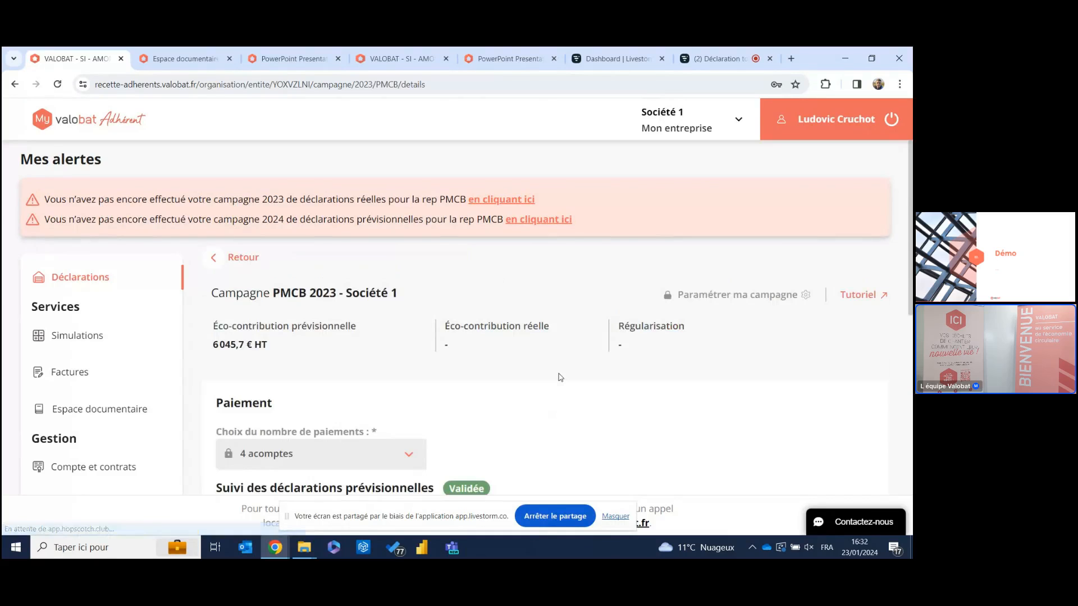
scroll(417, 374, "down", 2)
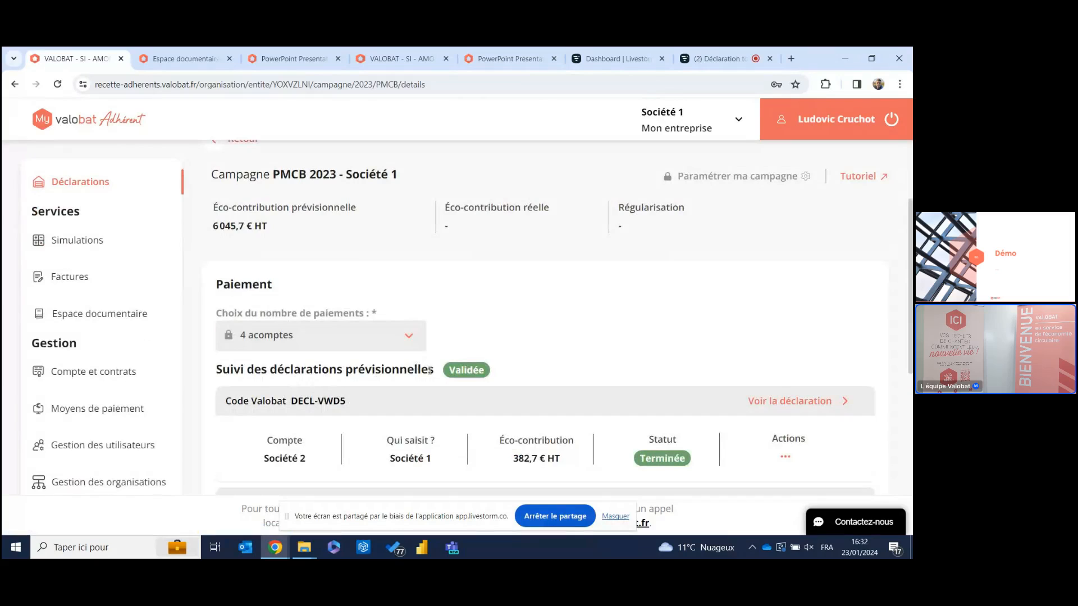
scroll(444, 374, "up", 1)
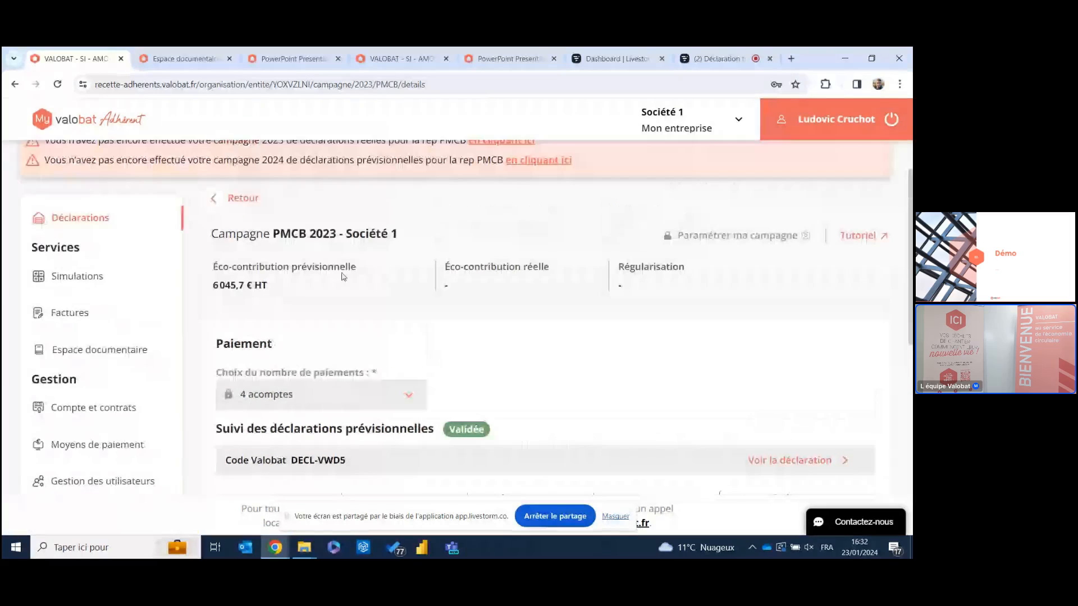
scroll(520, 319, "down", 3)
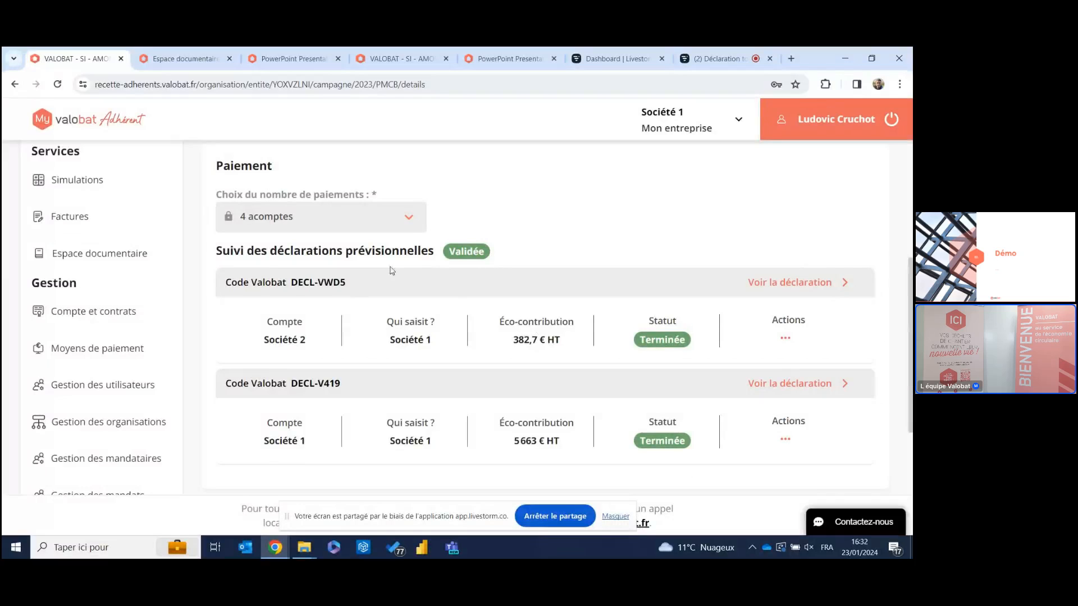
scroll(540, 351, "down", 1)
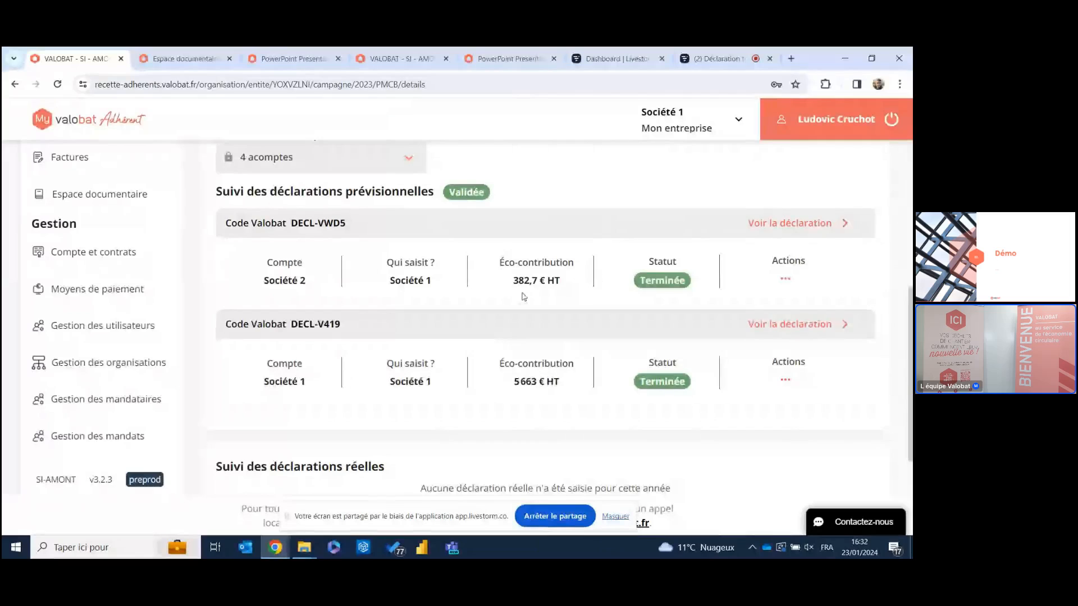
- View the product lines of Société 1's 2023 provisional declaration and return to the declaration campaigns overview
left_click(824, 330)
scroll(529, 287, "down", 3)
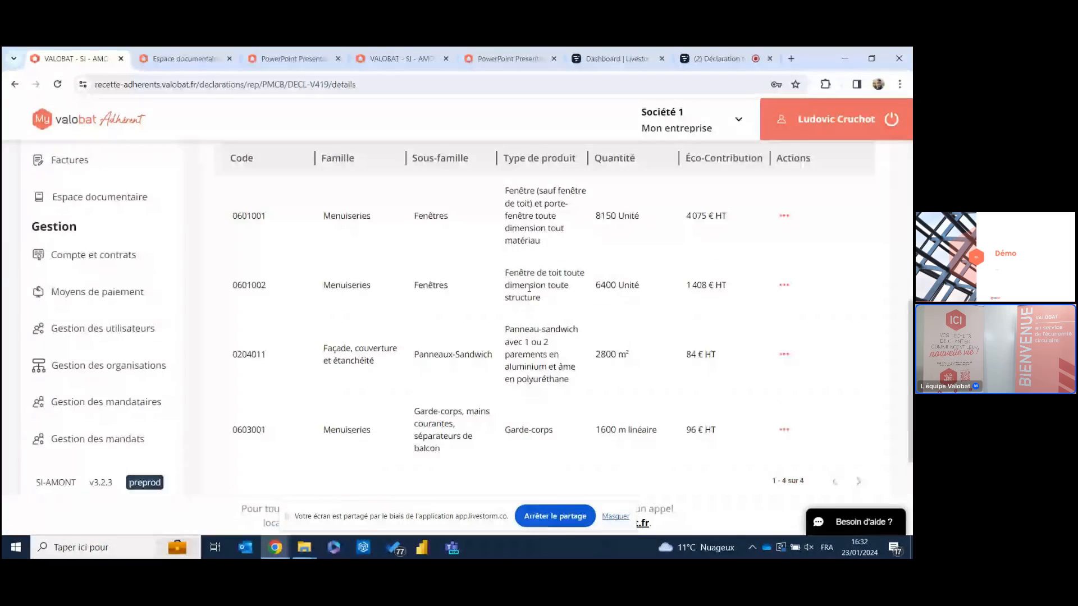
scroll(529, 287, "up", 5)
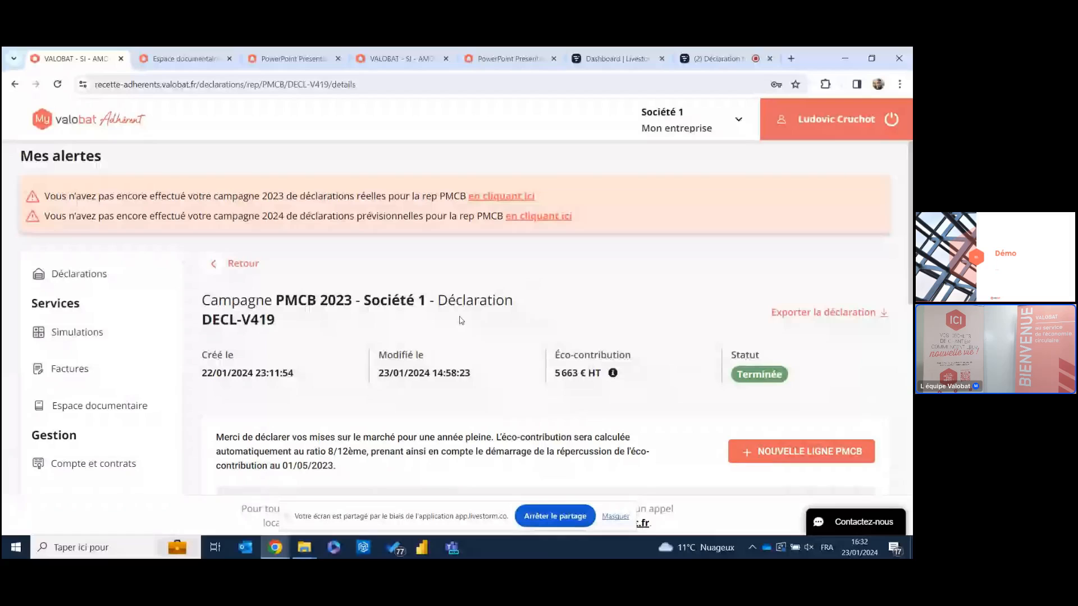
left_click(214, 264)
left_click(214, 262)
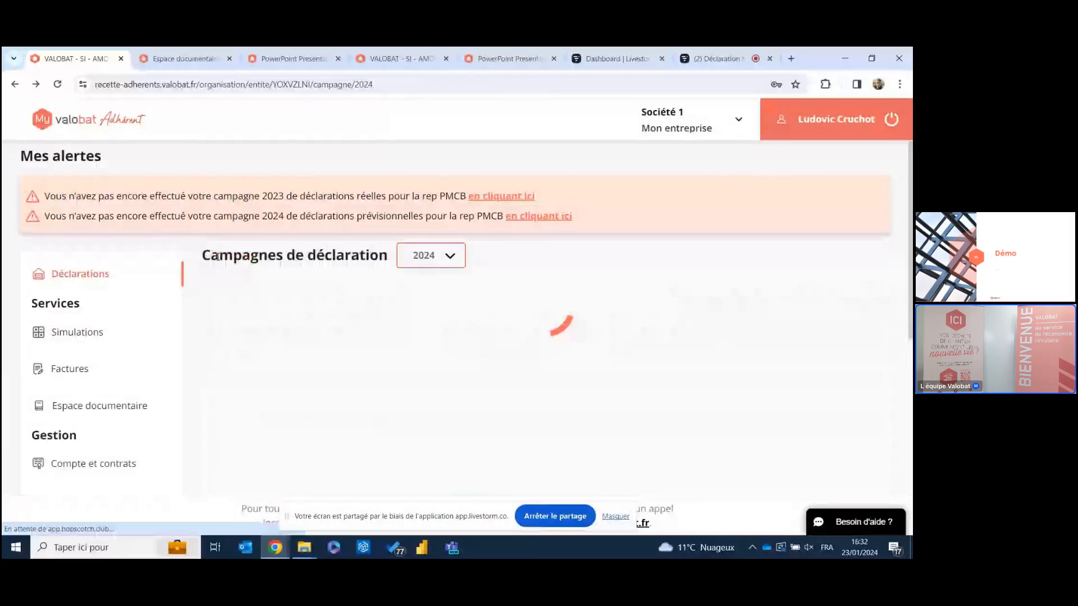
- Select the 2023 declaration campaigns and open the management page of the REP PMCB campaign
left_click(449, 257)
left_click(419, 289)
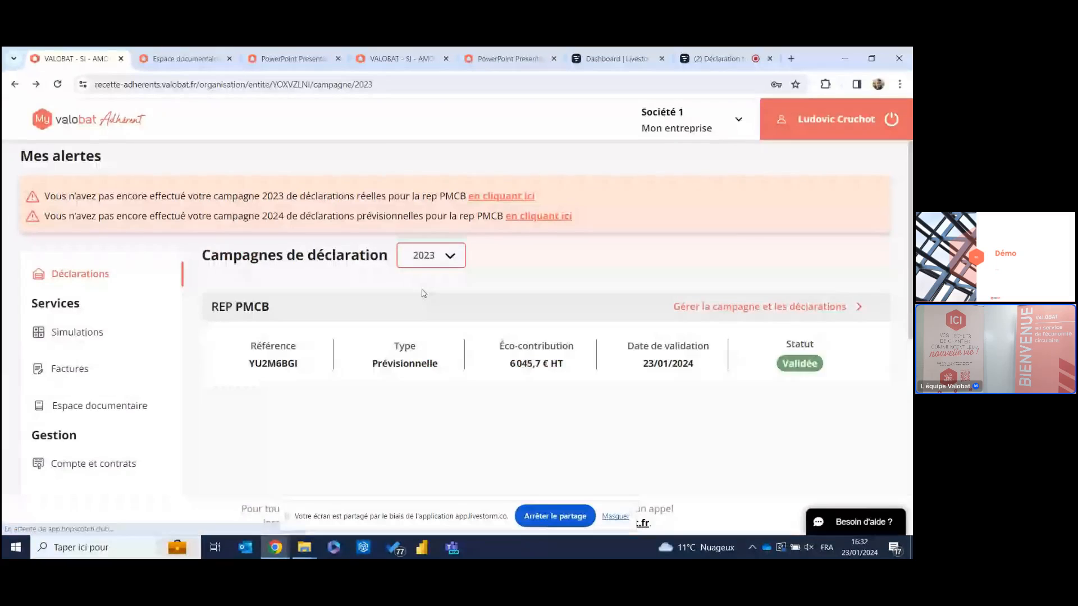
scroll(420, 291, "down", 2)
scroll(419, 290, "up", 2)
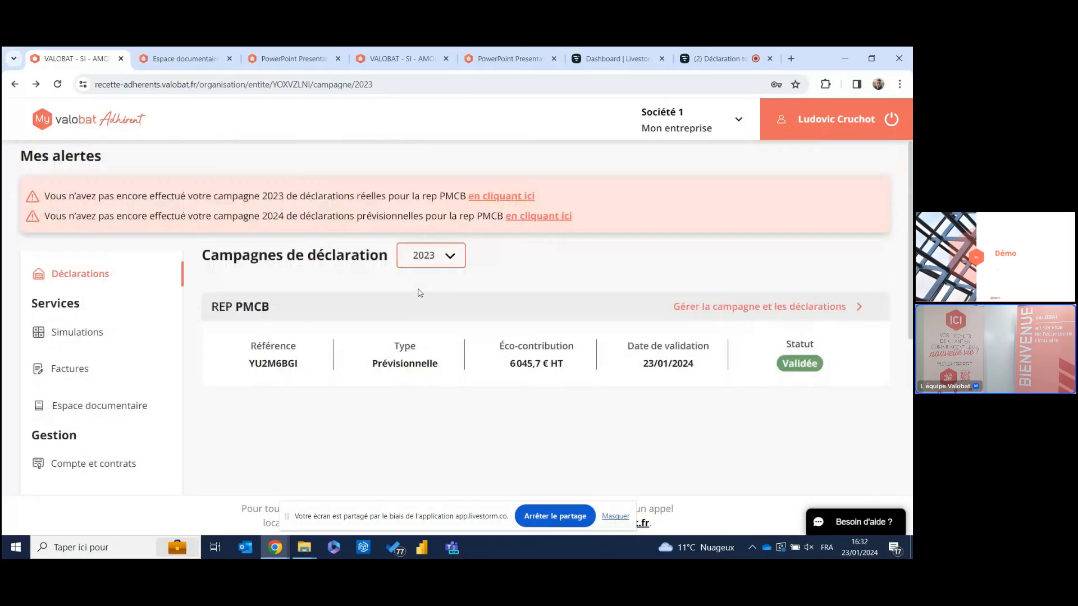
left_click(782, 306)
scroll(457, 371, "down", 3)
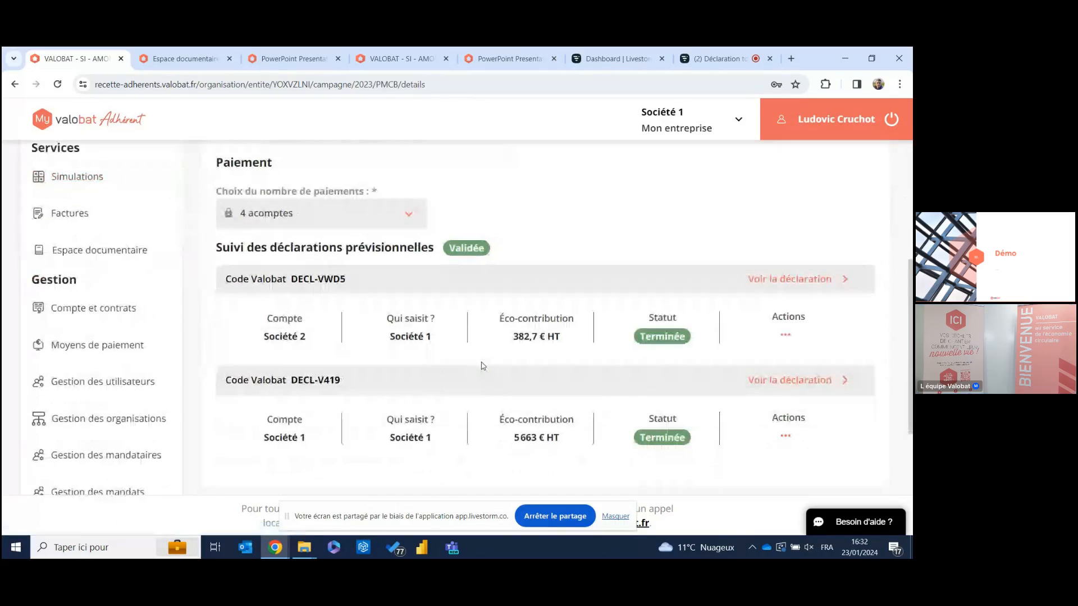
- Create the 2023 real declaration campaign for PMCB and confirm its creation
scroll(477, 337, "down", 2)
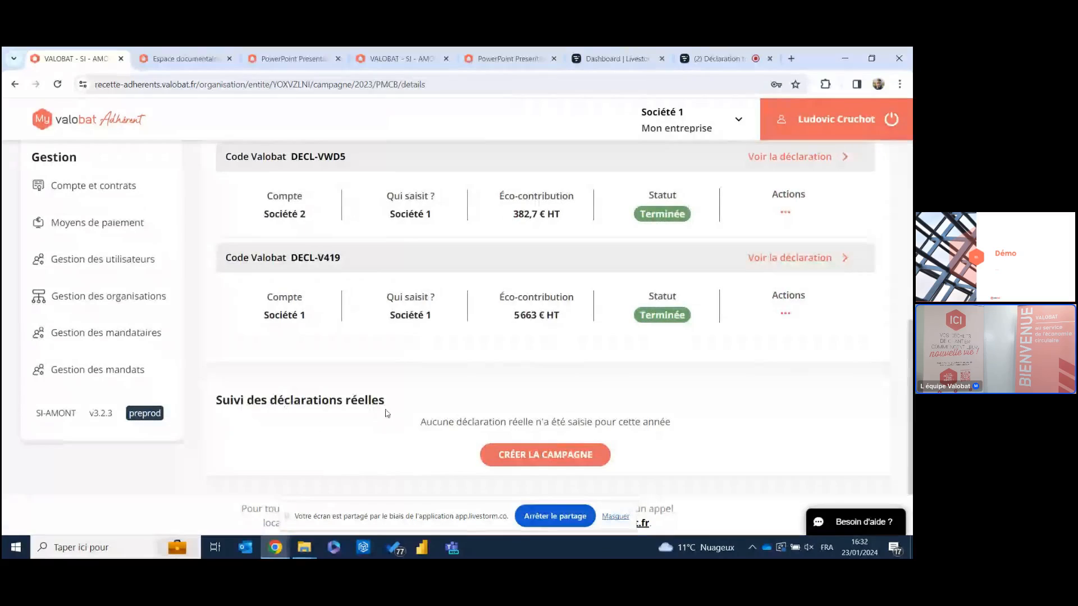
left_click(564, 458)
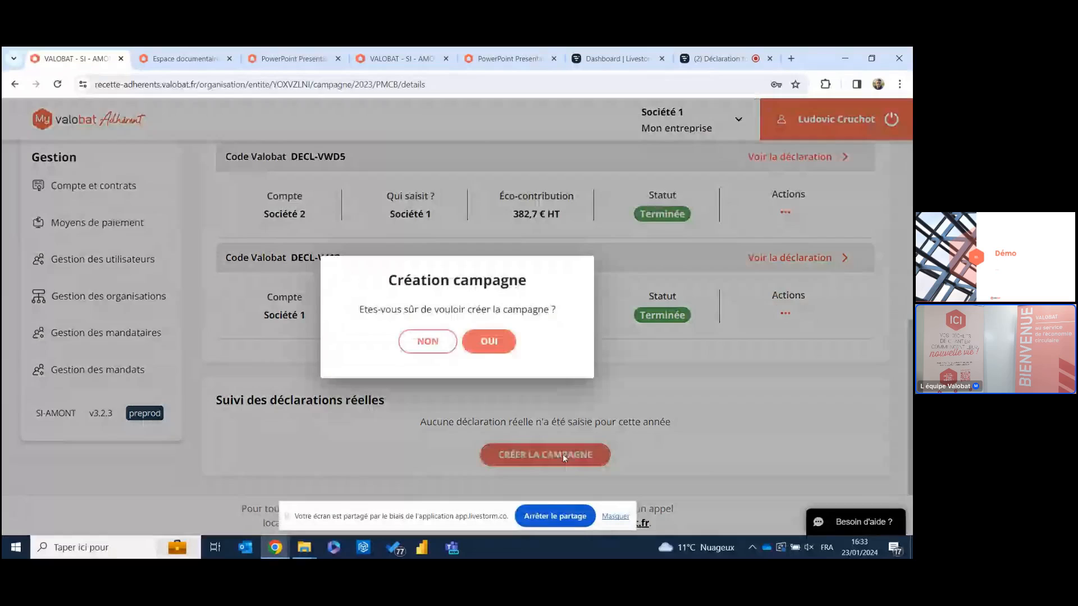
left_click(494, 342)
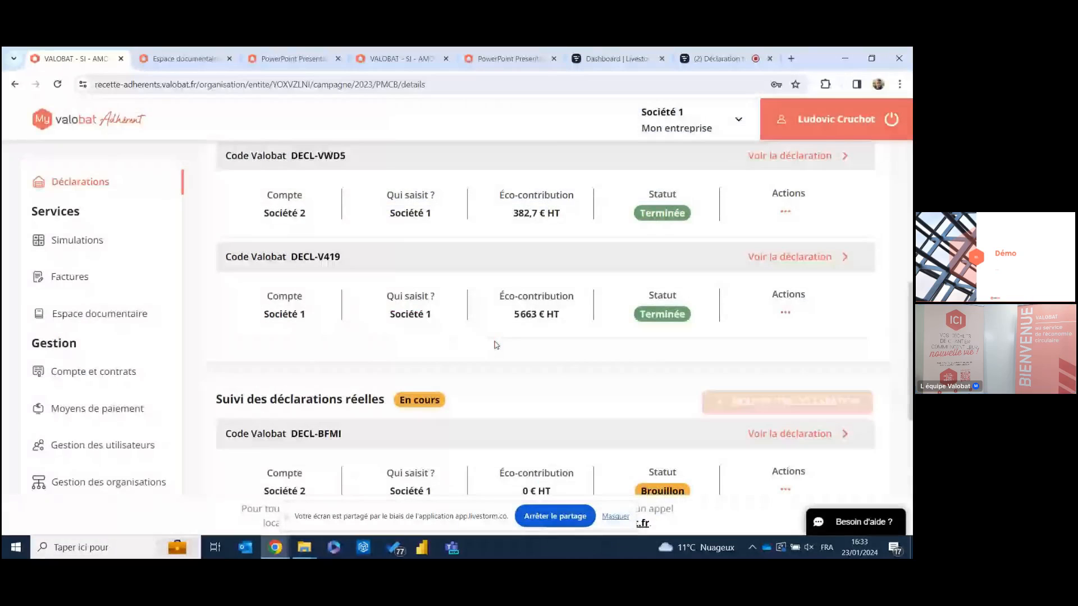
- Open Société 1's draft real declaration from the campaign's real declarations and review its product lines
scroll(496, 344, "down", 3)
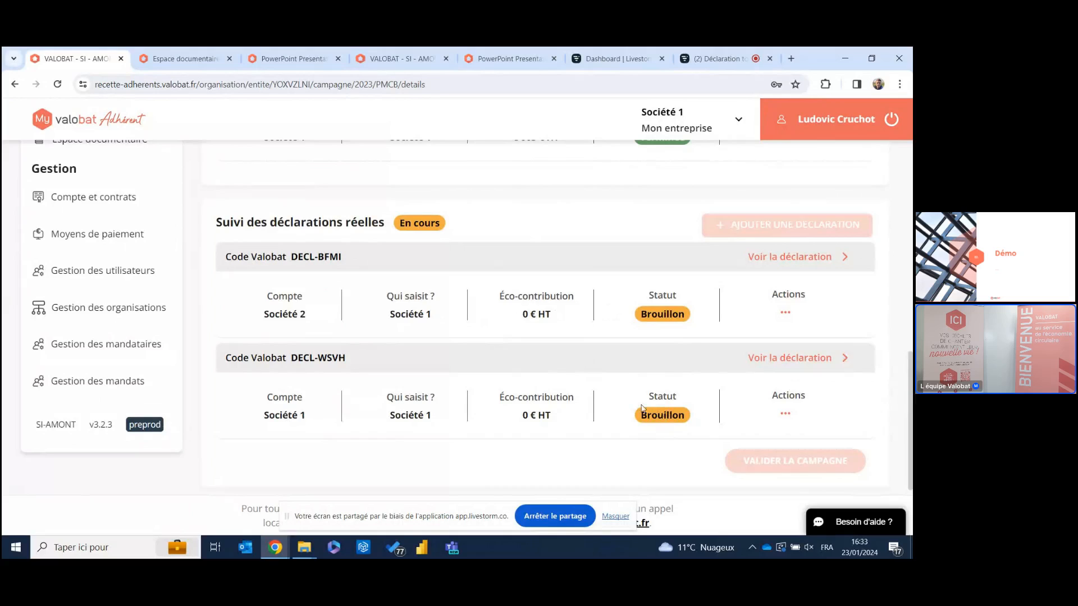
scroll(642, 400, "up", 1)
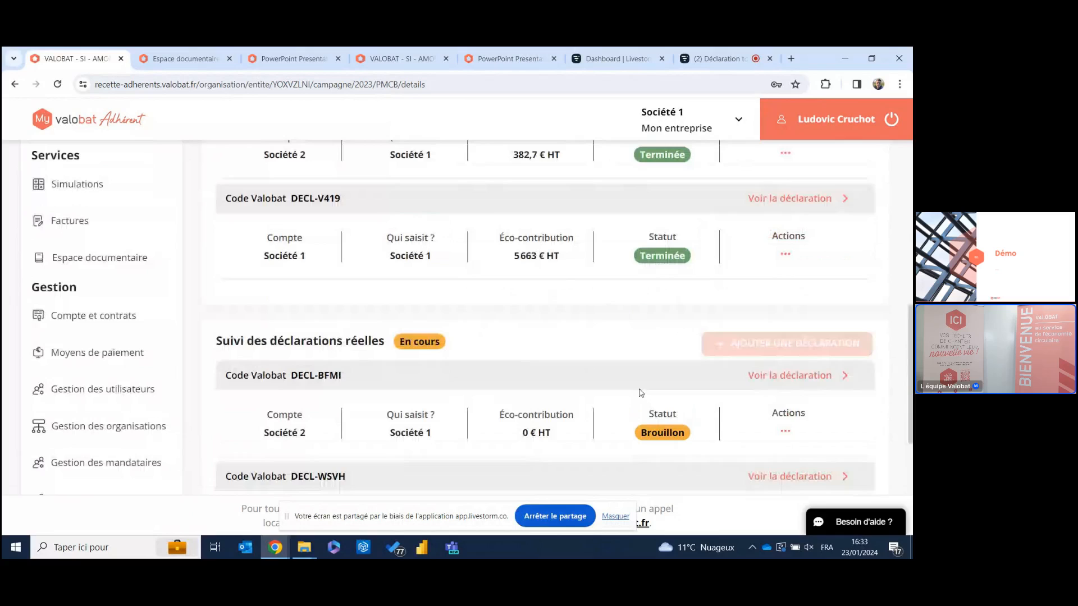
scroll(565, 275, "down", 1)
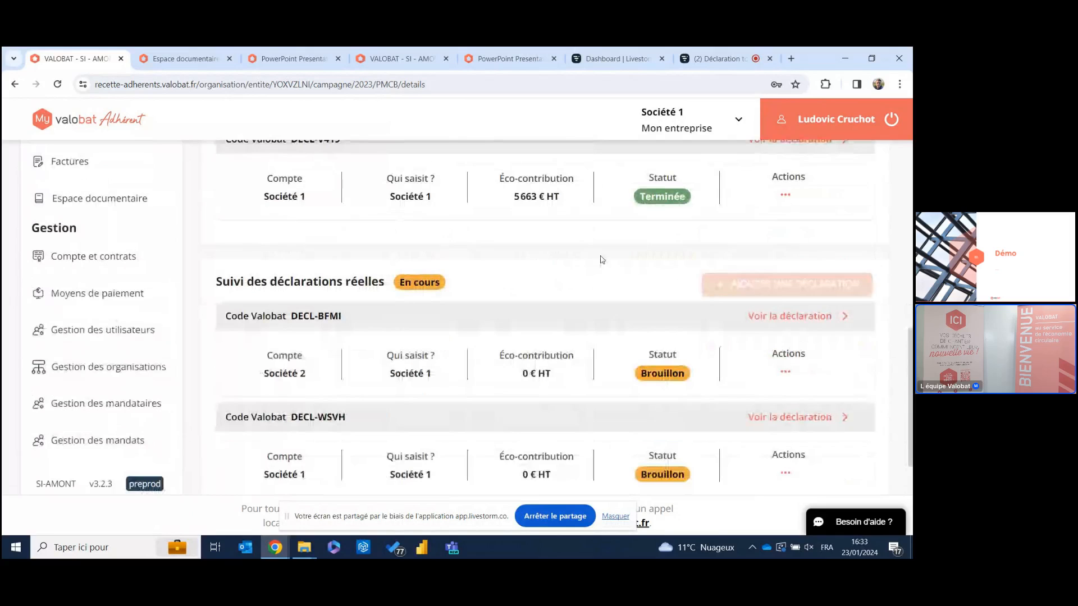
scroll(602, 260, "down", 1)
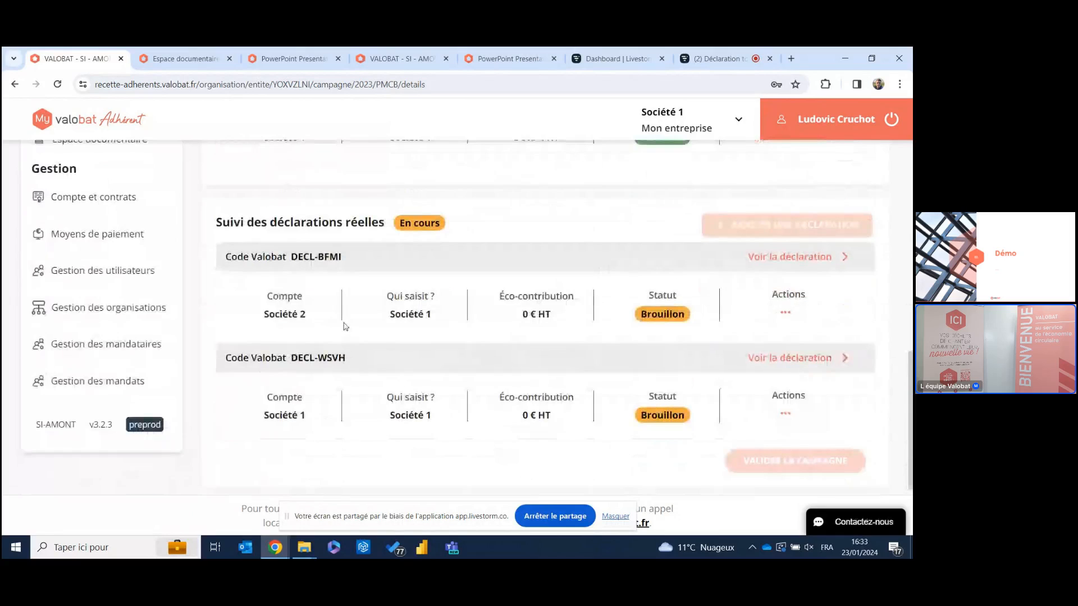
left_click(663, 418)
scroll(604, 331, "down", 1)
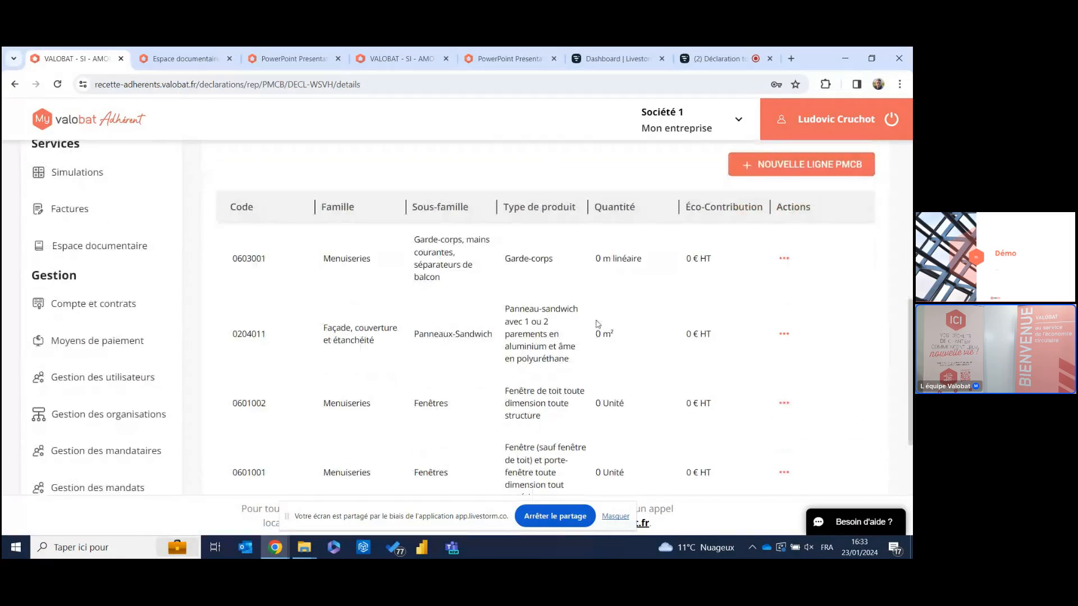
scroll(631, 324, "down", 1)
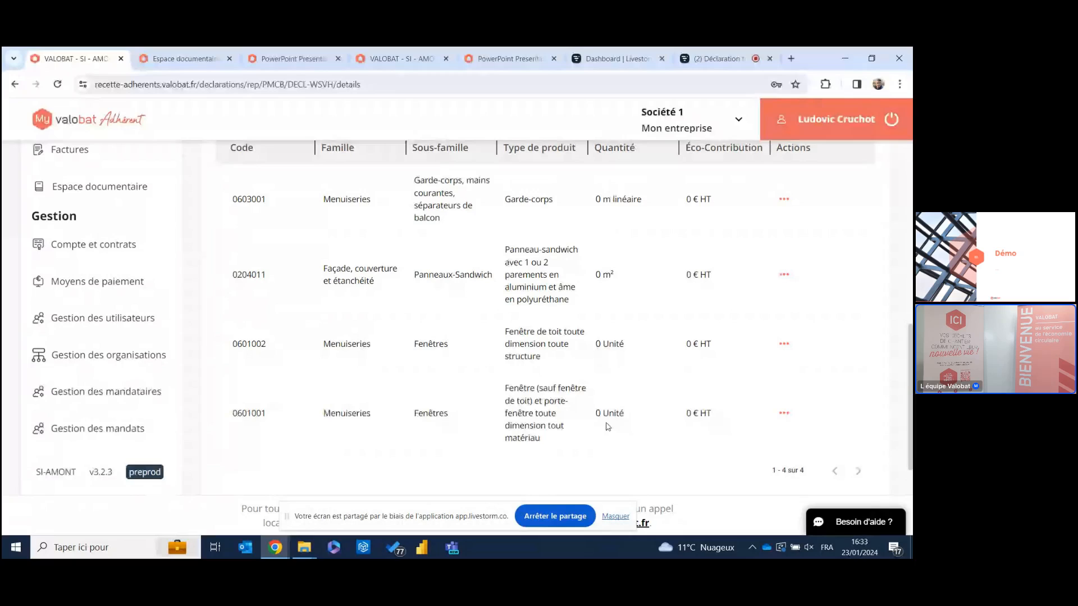
scroll(599, 231, "up", 1)
scroll(599, 231, "up", 1)
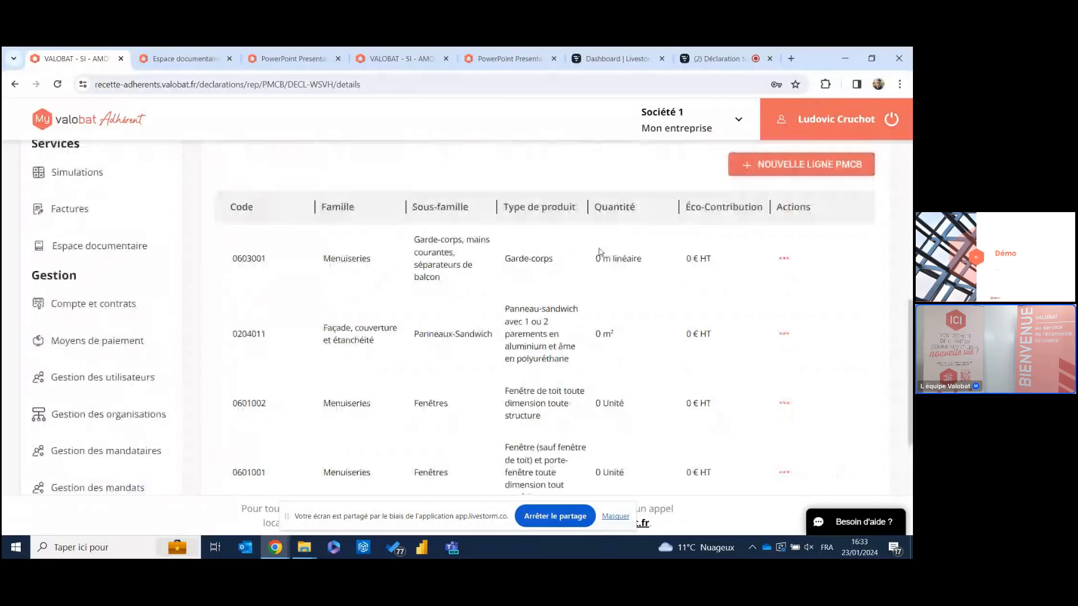
- Set the quantity of the aluminium-faced polyurethane sandwich panel line (0204011) to 1000 m² and save the line
left_click(785, 335)
left_click(808, 378)
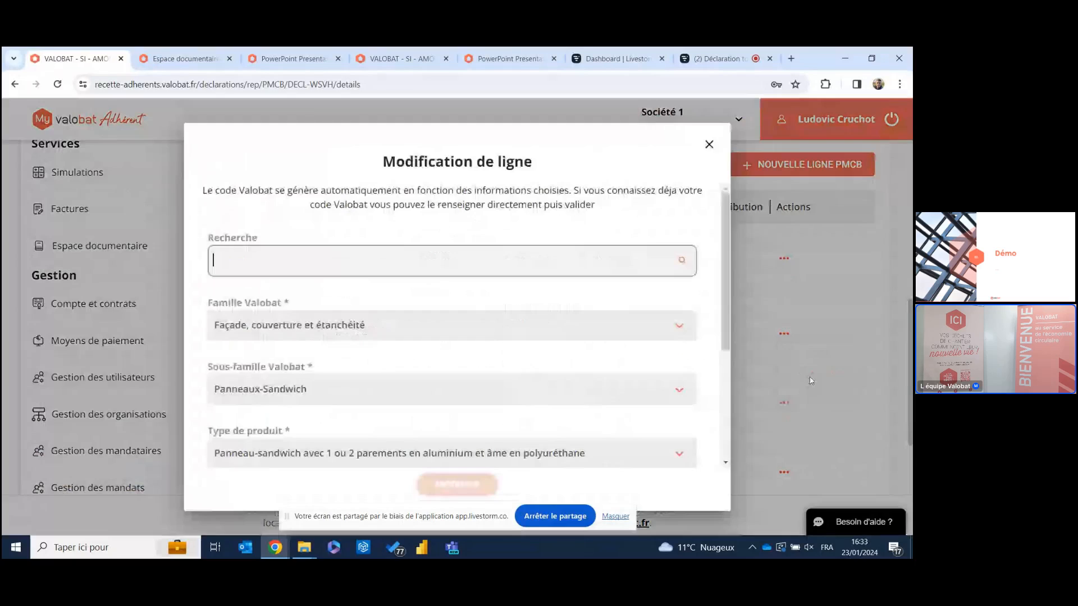
scroll(378, 374, "down", 3)
left_click(391, 448)
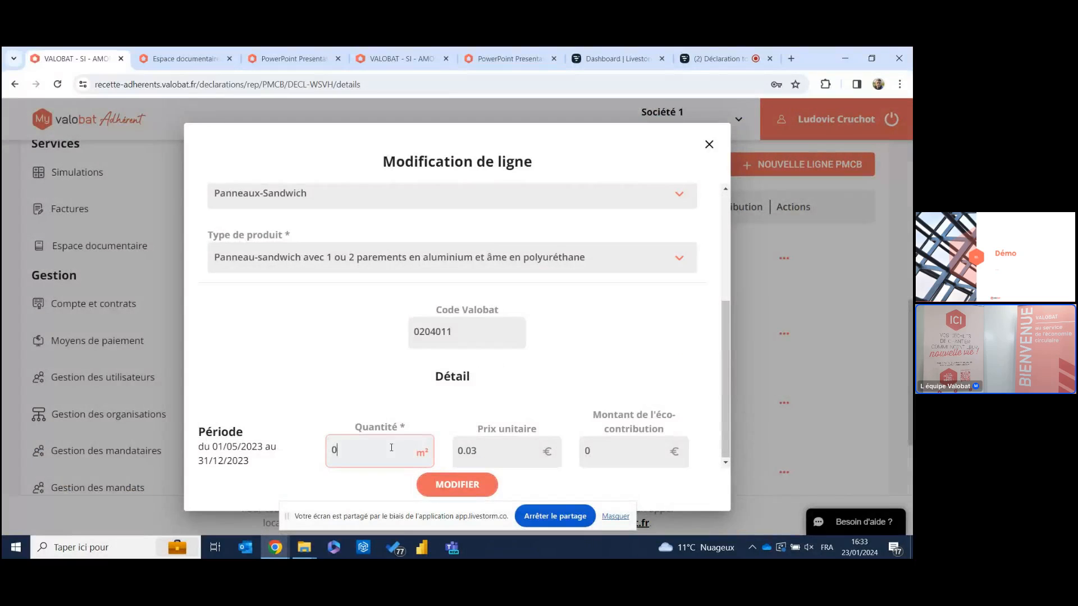
key("BackSpace")
type("100")
key("Caps_Lock")
left_click(476, 489)
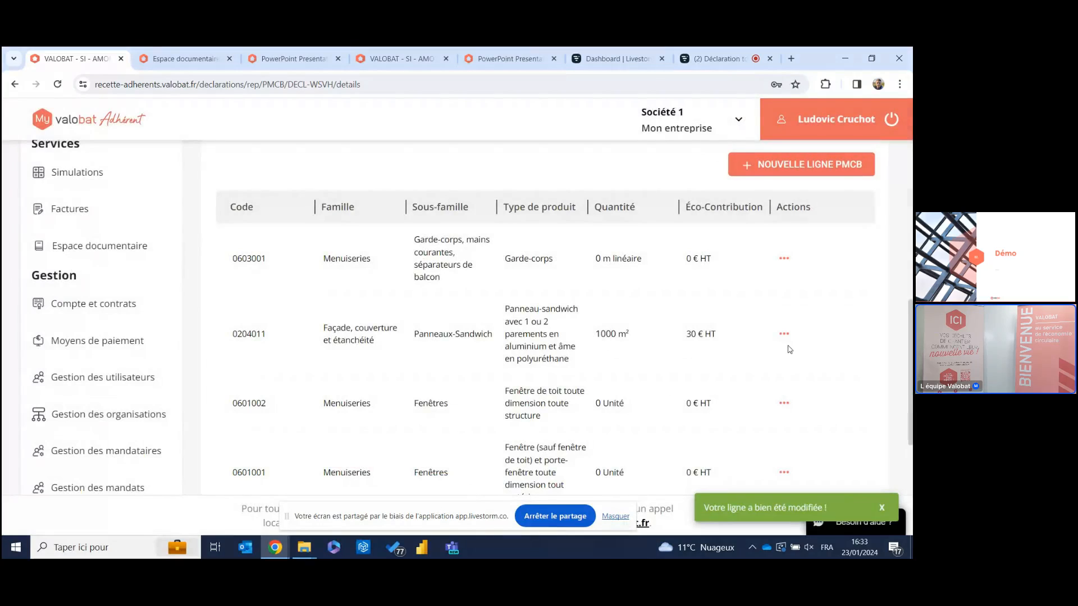
- Import the file Déclaration N°YYY.csv into Société 1's real declaration
scroll(709, 353, "up", 2)
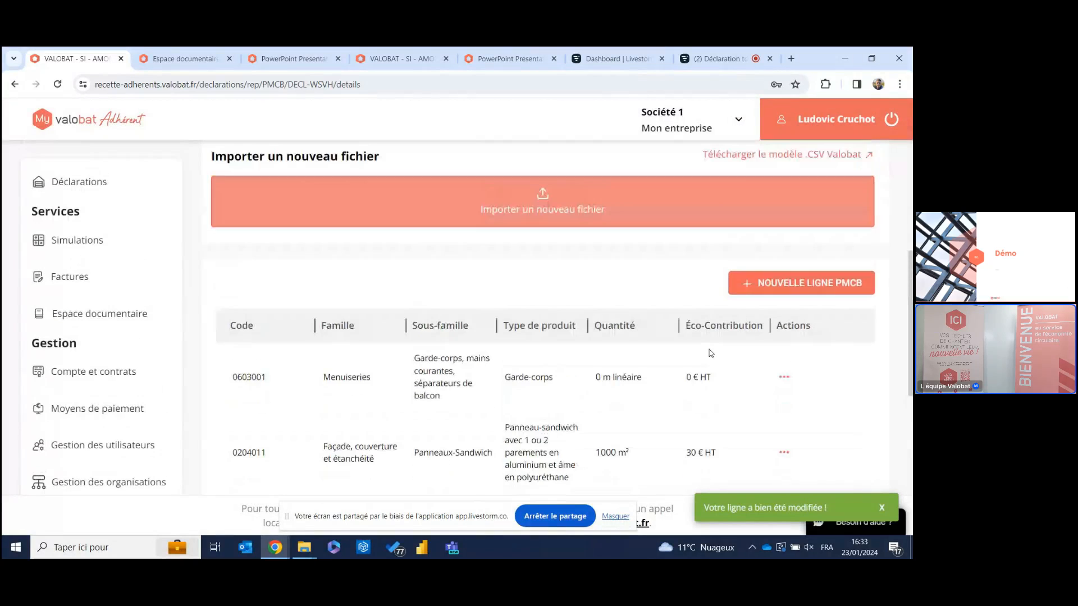
scroll(710, 352, "up", 2)
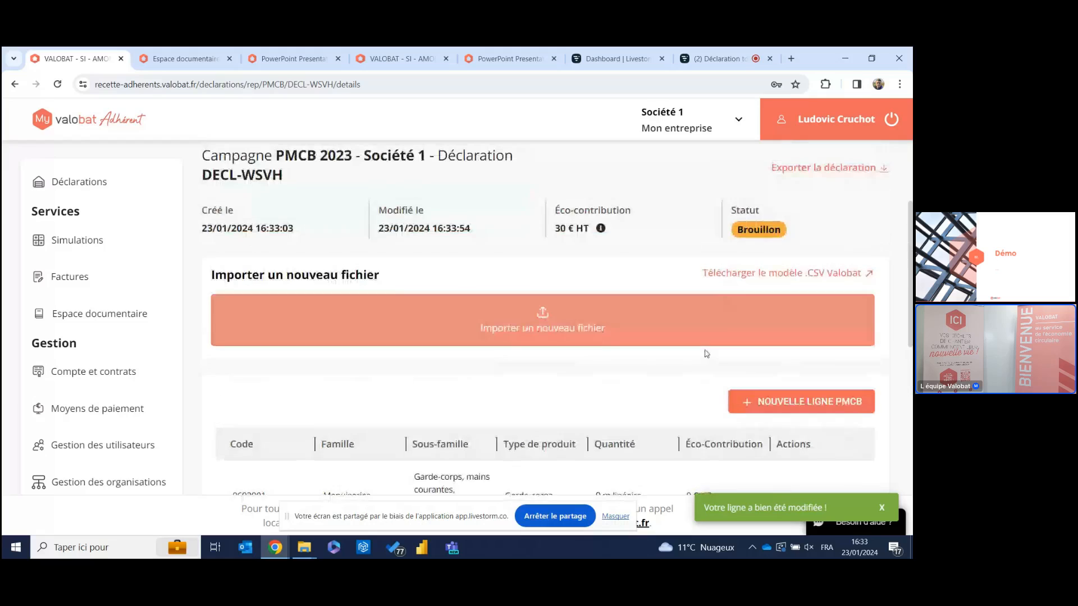
left_click(553, 330)
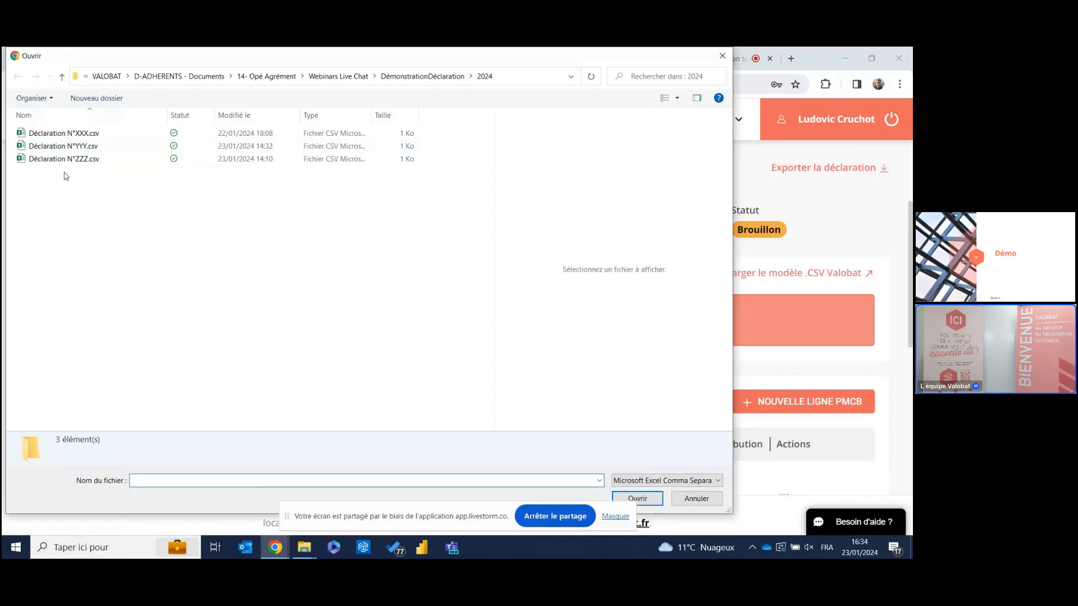
left_click(67, 149)
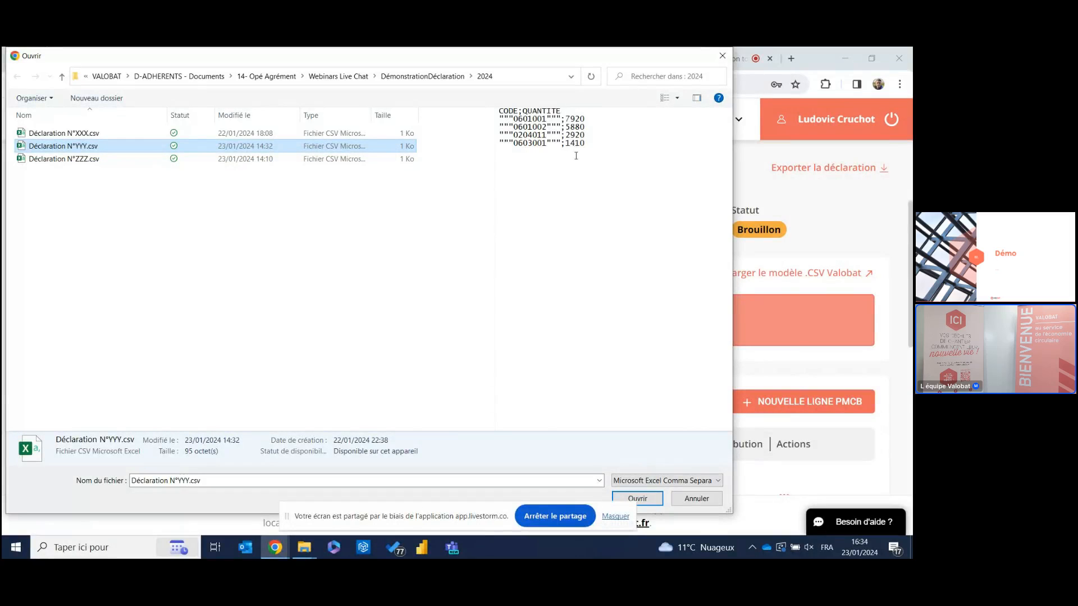
left_click(640, 498)
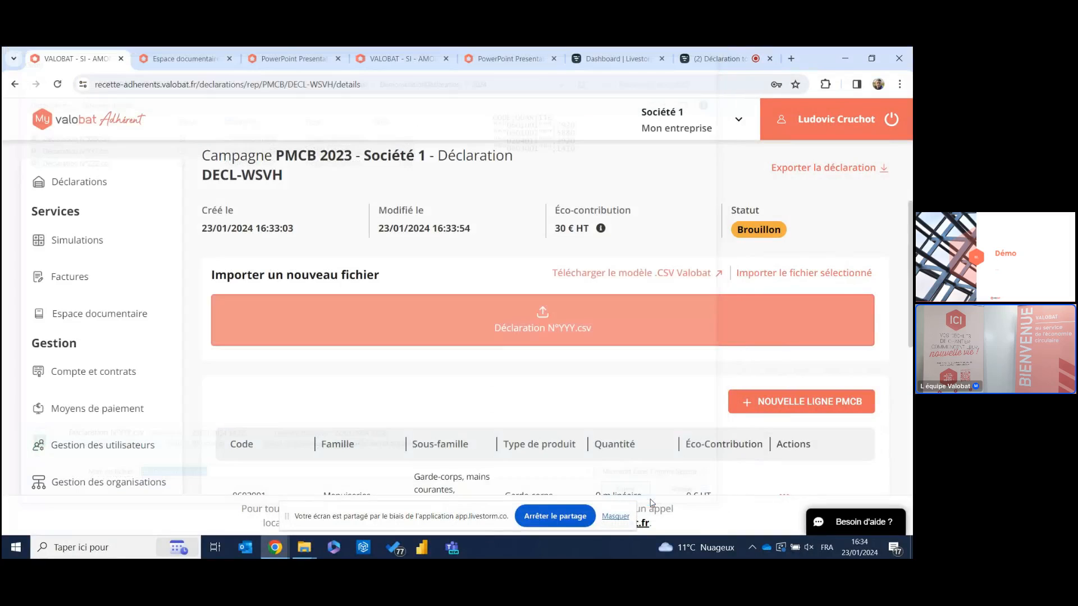
left_click(806, 275)
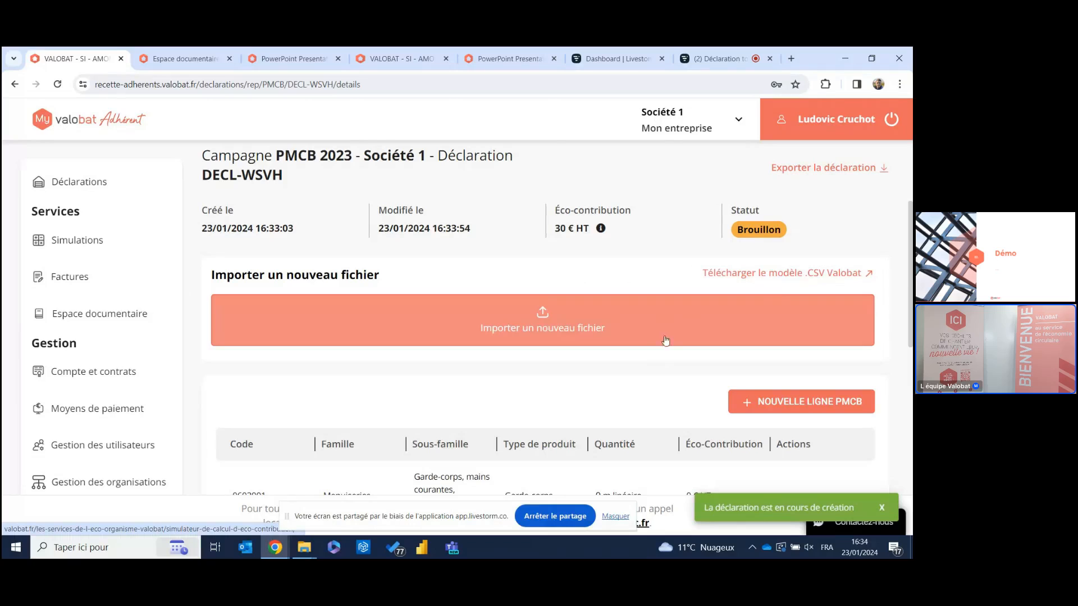
- Check the imported product lines, mark Société 1's real declaration as completed and confirm
scroll(655, 347, "down", 3)
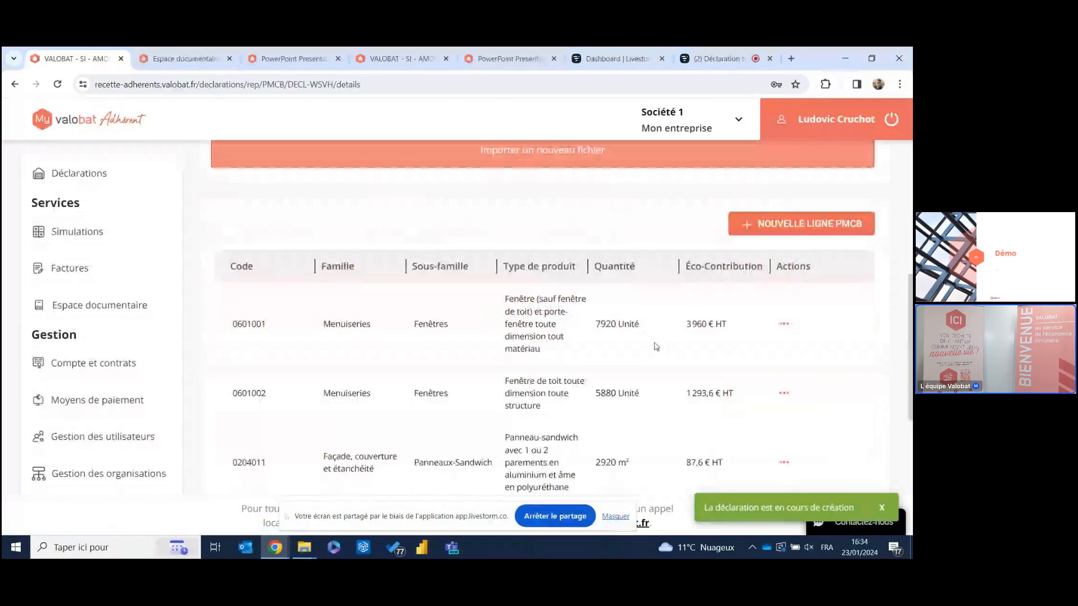
scroll(657, 346, "down", 2)
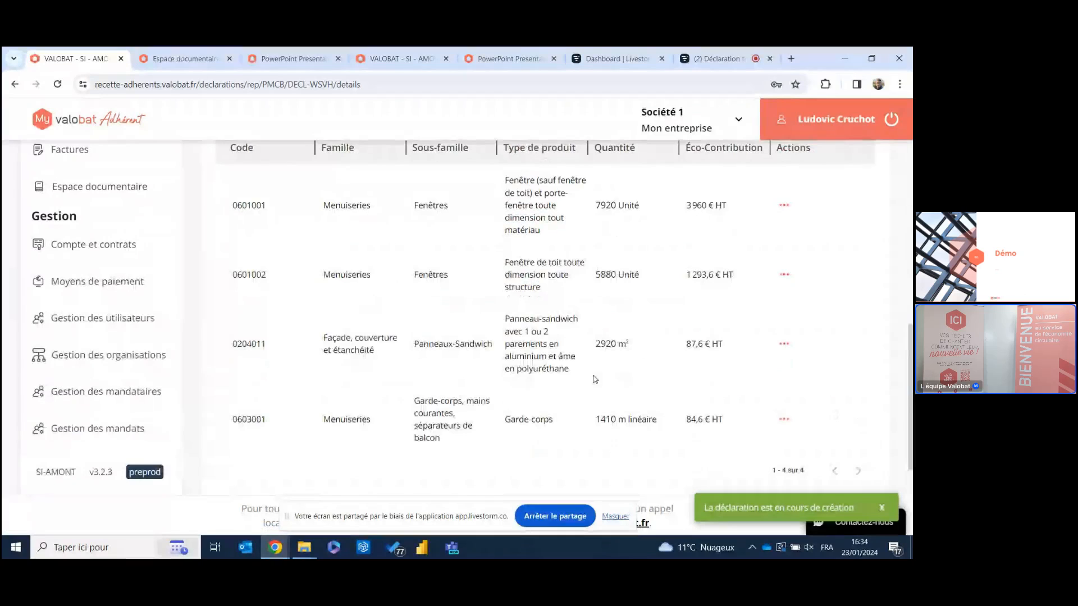
scroll(595, 379, "down", 1)
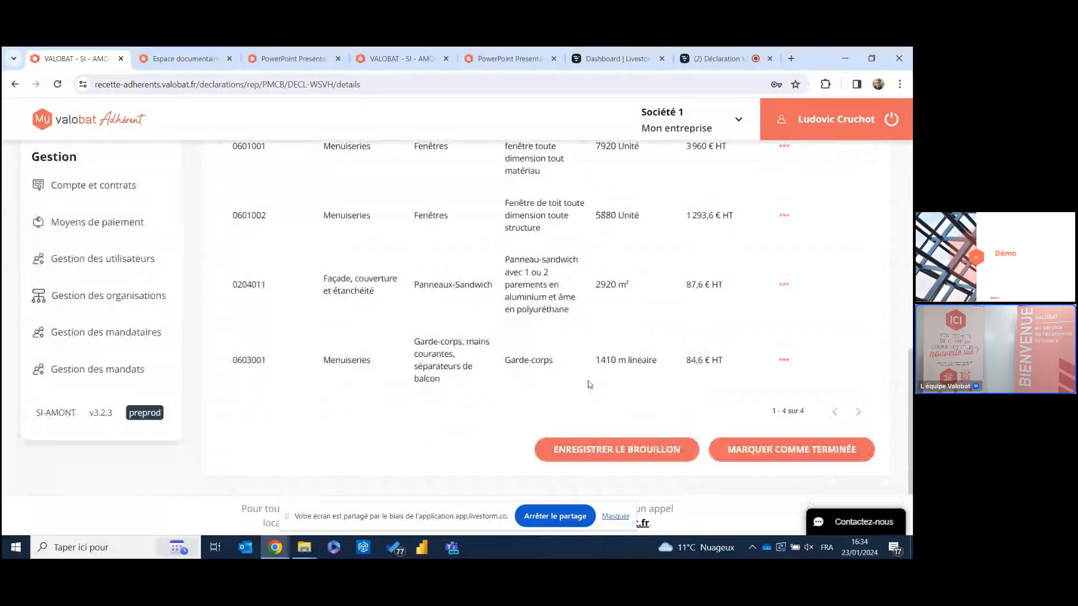
scroll(595, 334, "up", 2)
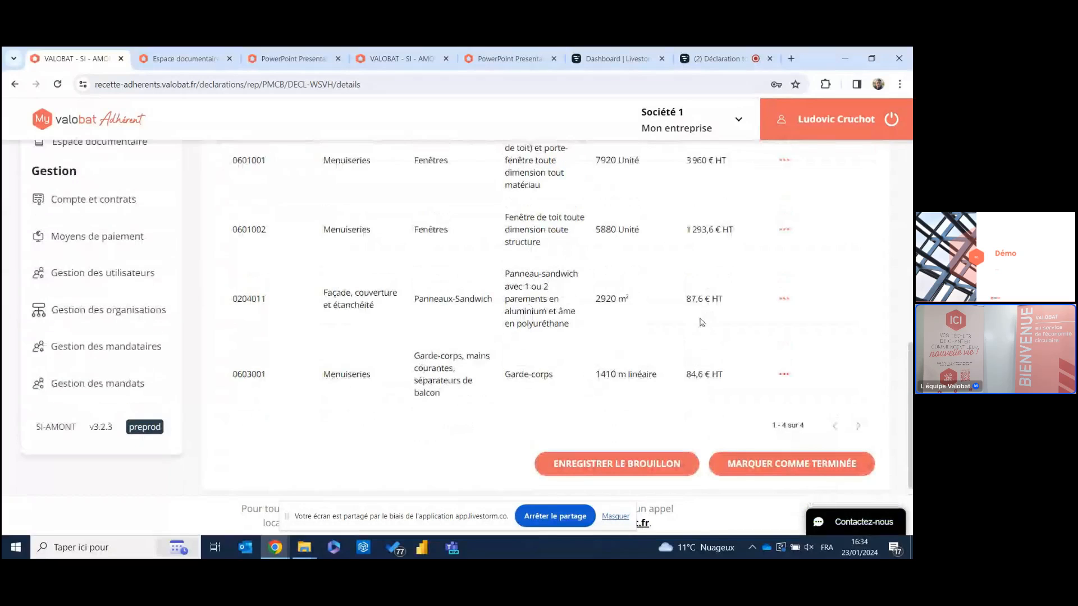
scroll(560, 332, "up", 2)
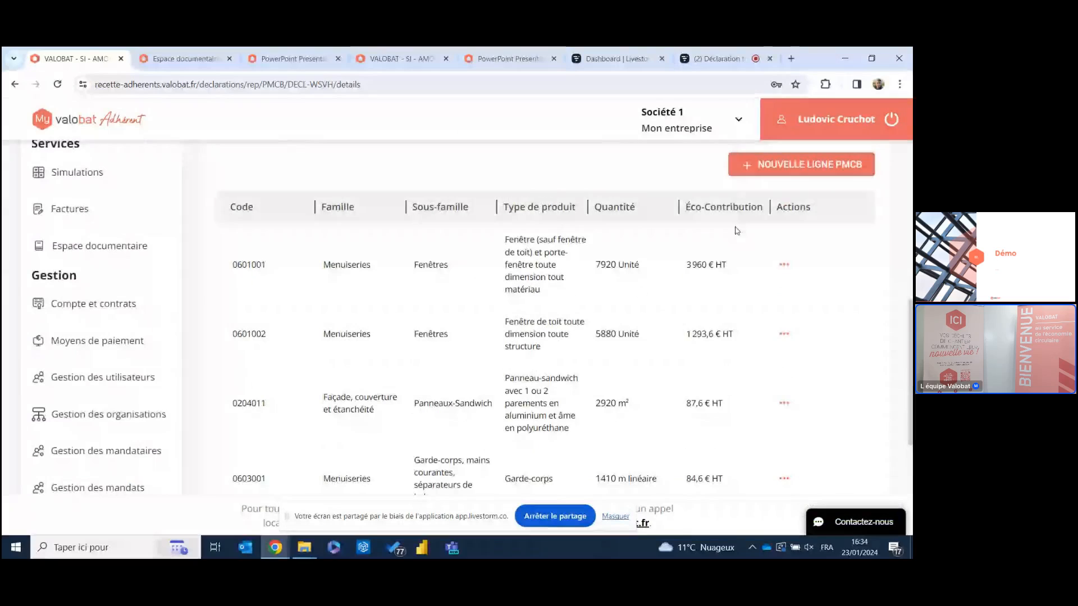
scroll(638, 304, "down", 4)
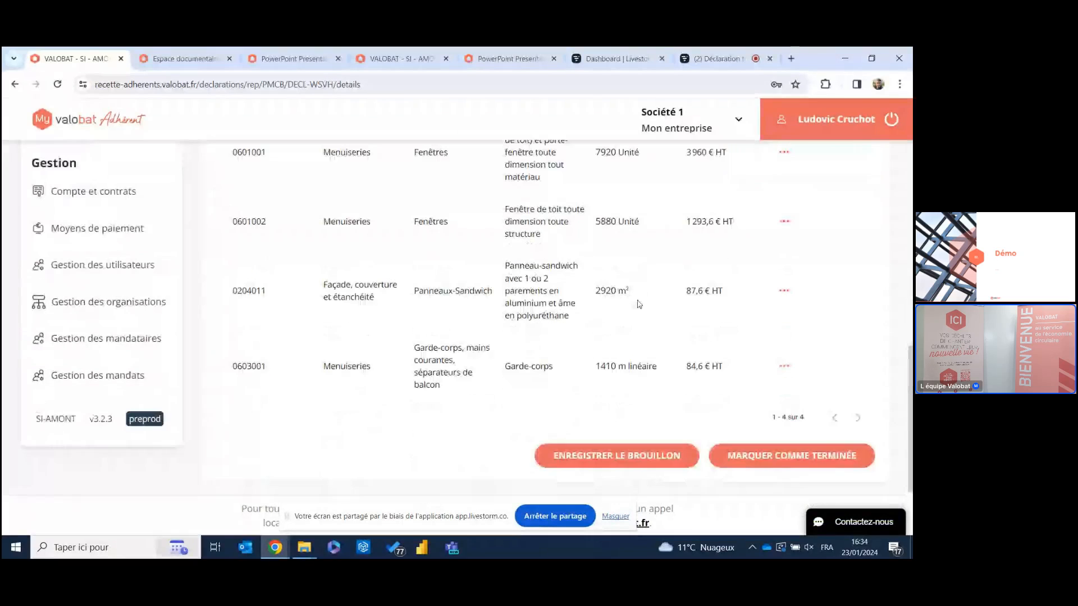
scroll(639, 304, "down", 1)
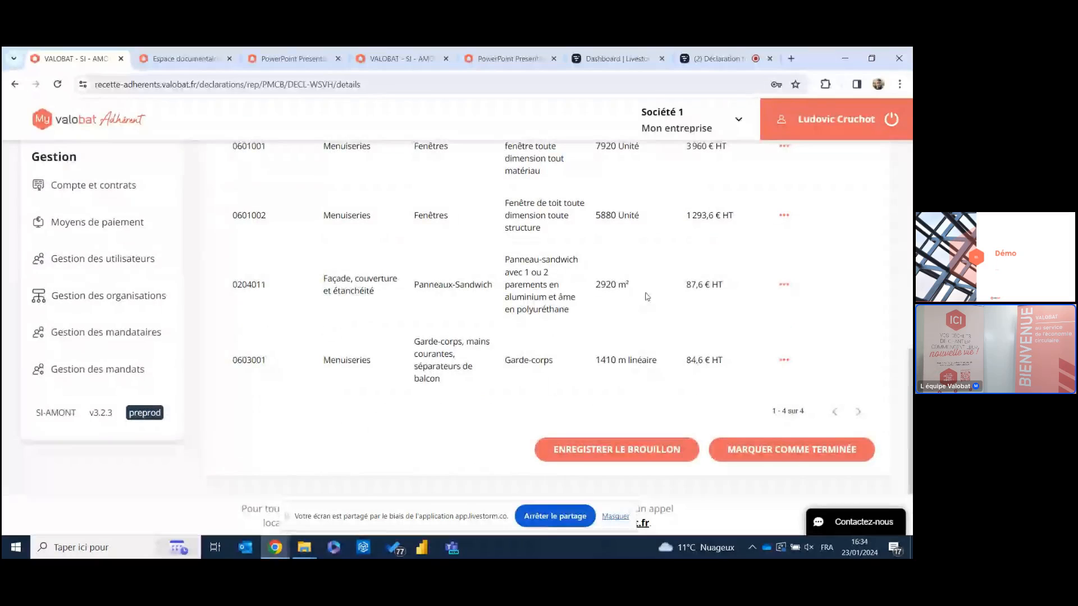
left_click(812, 449)
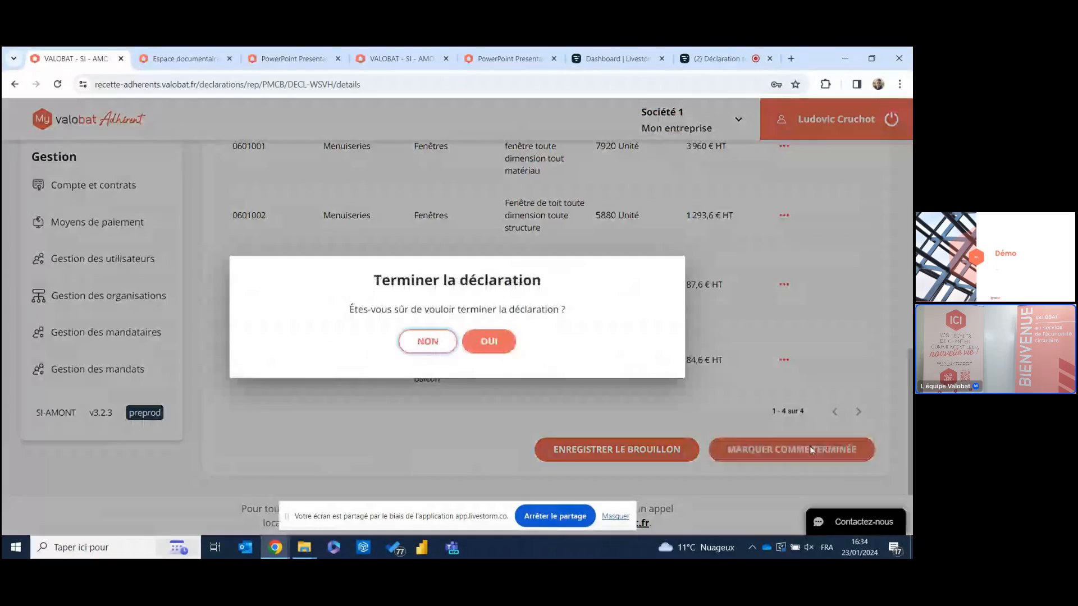
left_click(481, 345)
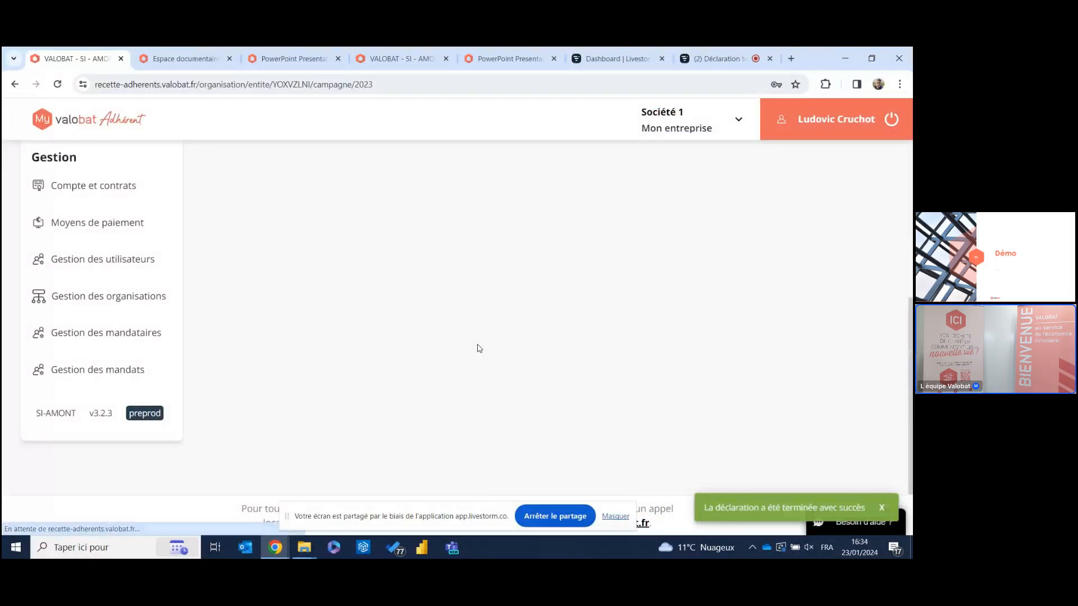
- Return to the 2023 REP PMCB campaign page and open Société 2's draft real declaration
scroll(478, 346, "up", 2)
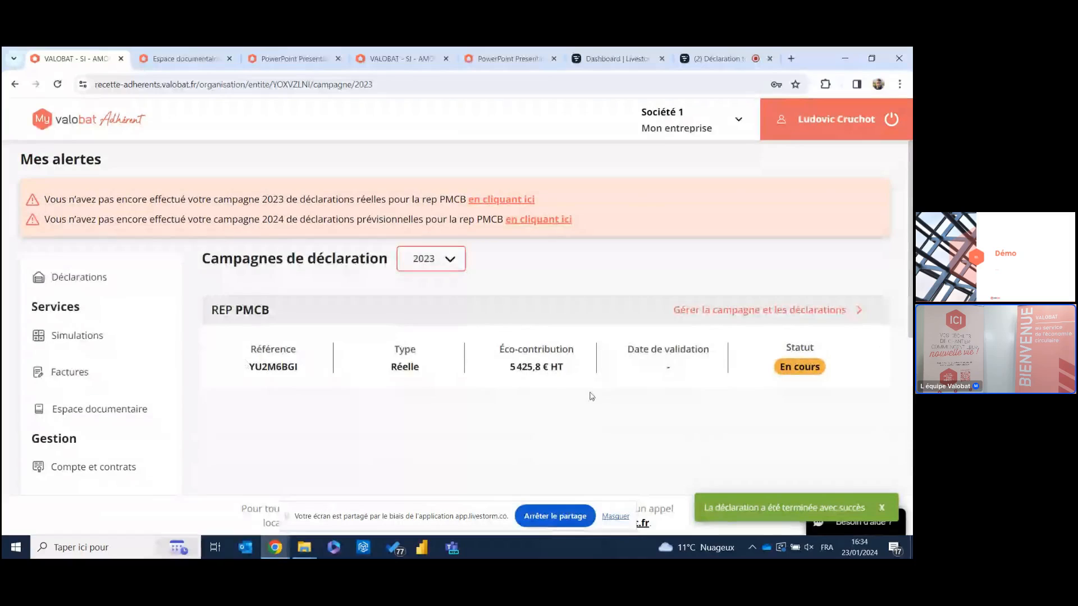
left_click(806, 371)
scroll(533, 373, "down", 5)
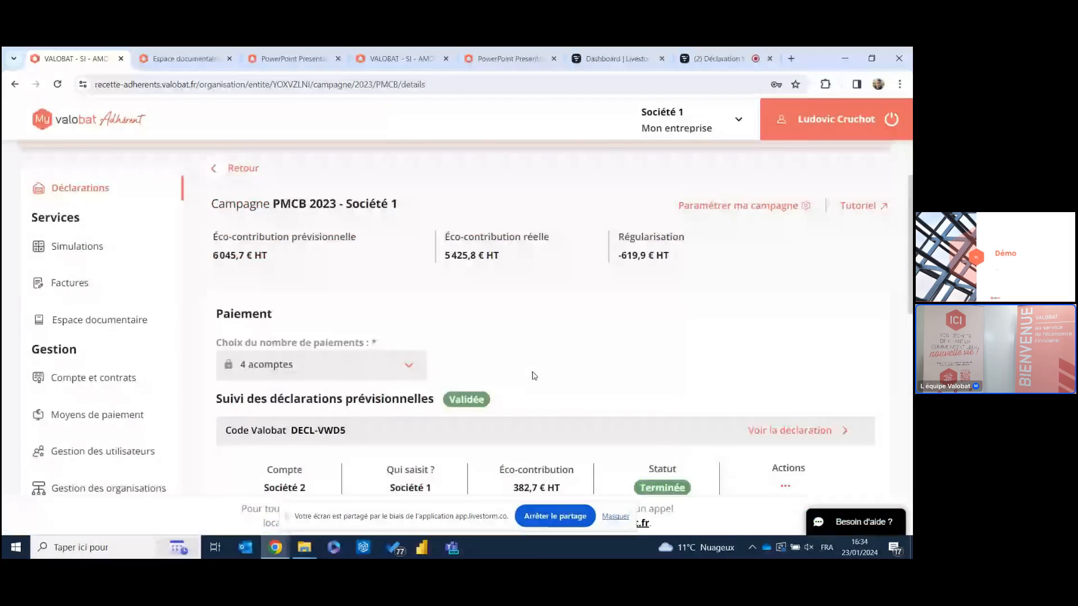
scroll(532, 370, "down", 4)
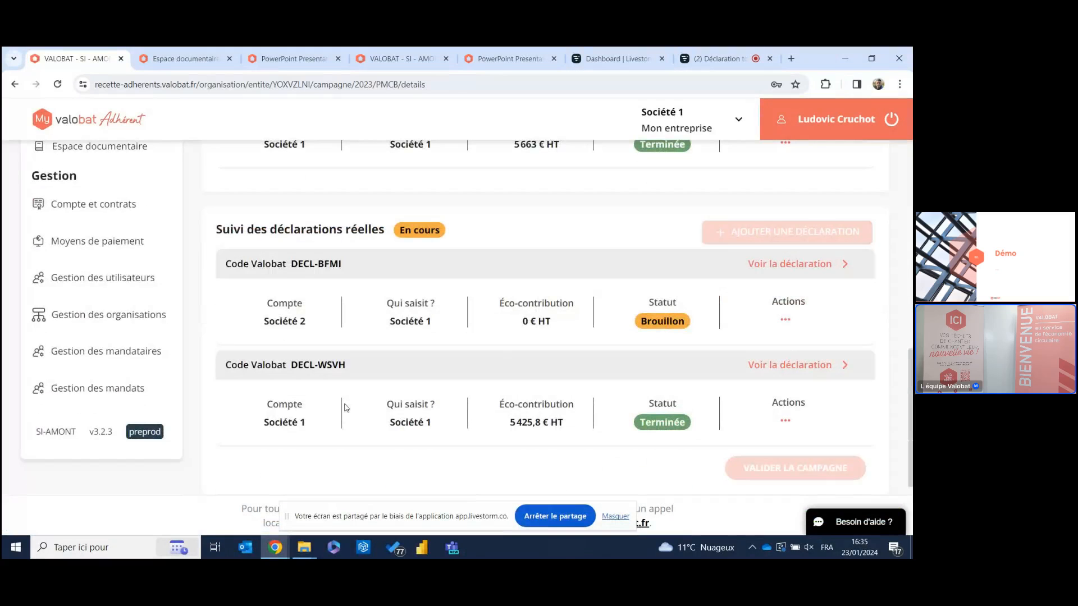
left_click(658, 324)
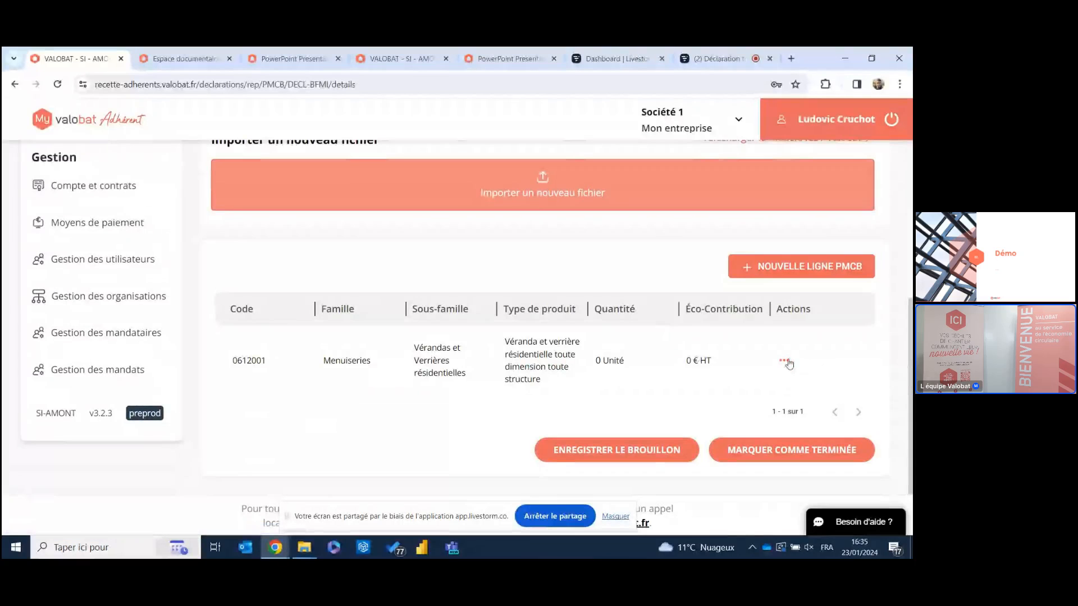
- Set the quantity of the Véranda et verrière résidentielle line (0612001) to 200 units and mark Société 2's declaration as completed
left_click(785, 361)
left_click(825, 401)
scroll(345, 314, "down", 3)
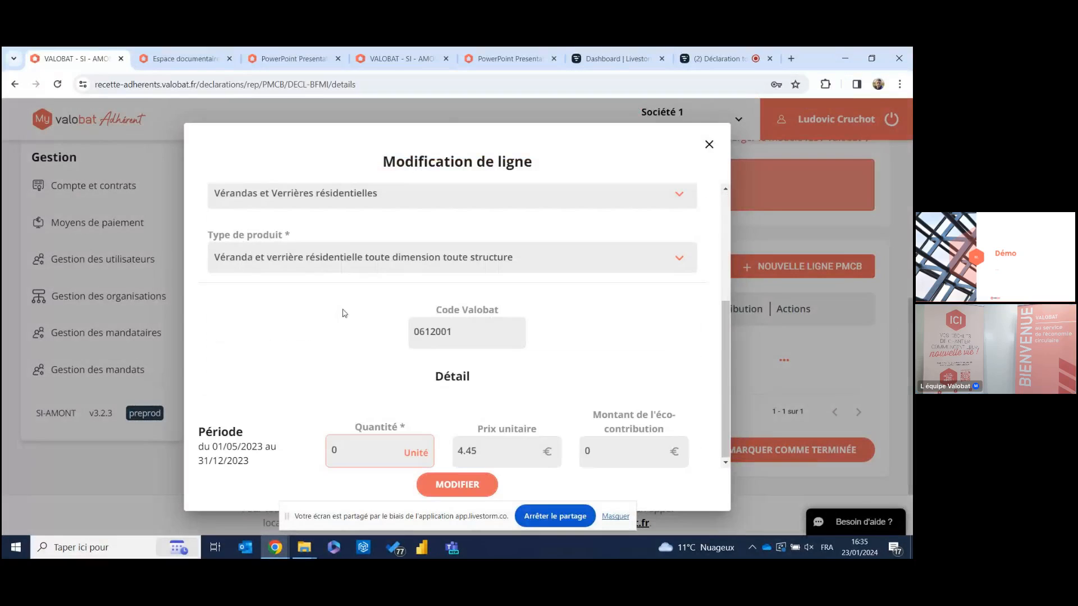
left_click(372, 448)
key("BackSpace")
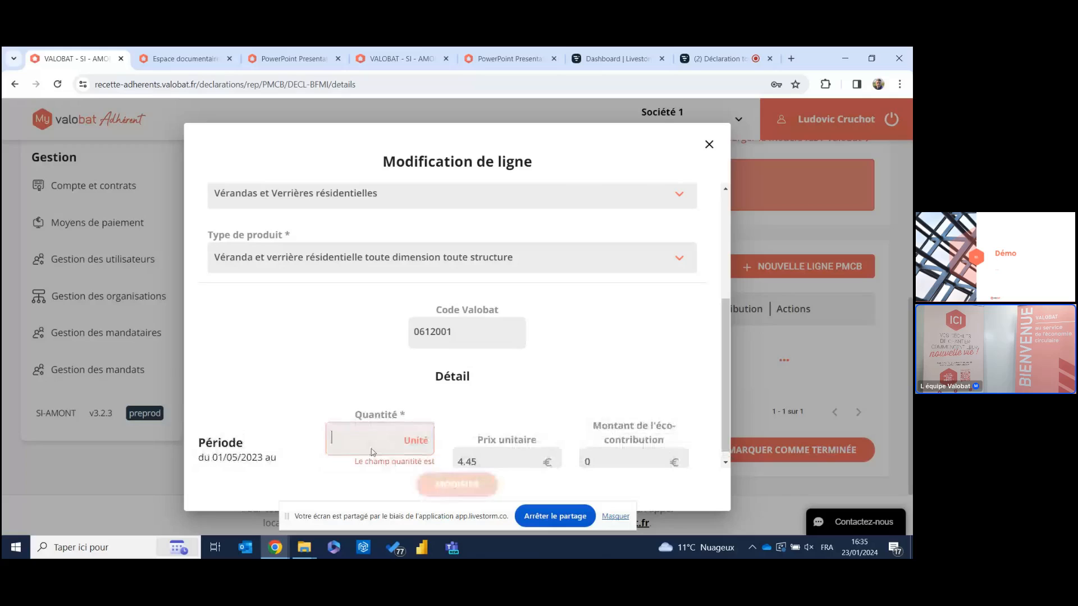
key("Caps_Lock")
key("Caps_Lock")
type("200")
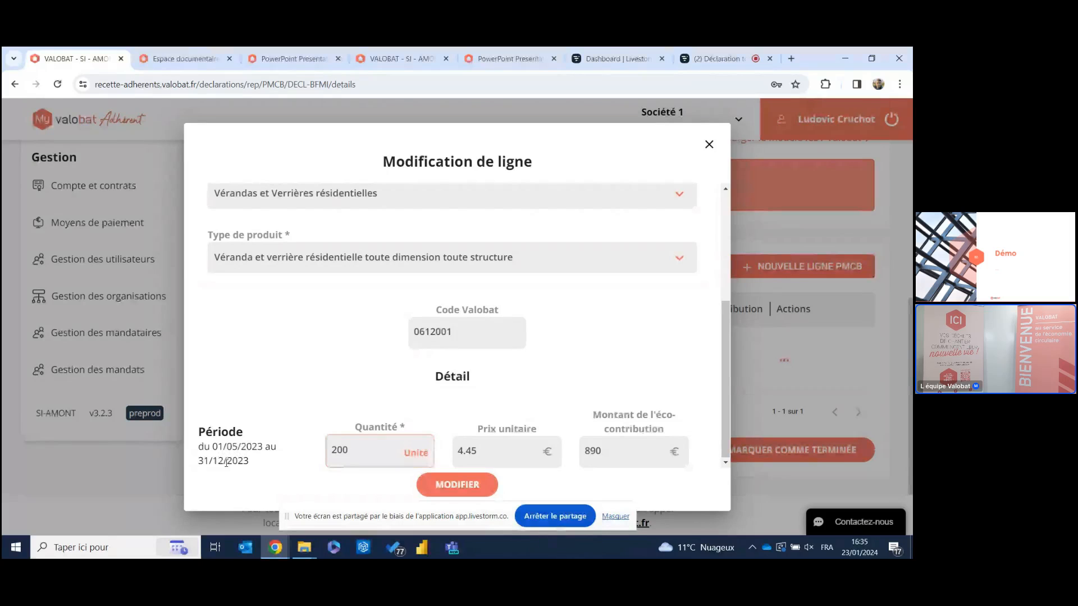
left_click(451, 485)
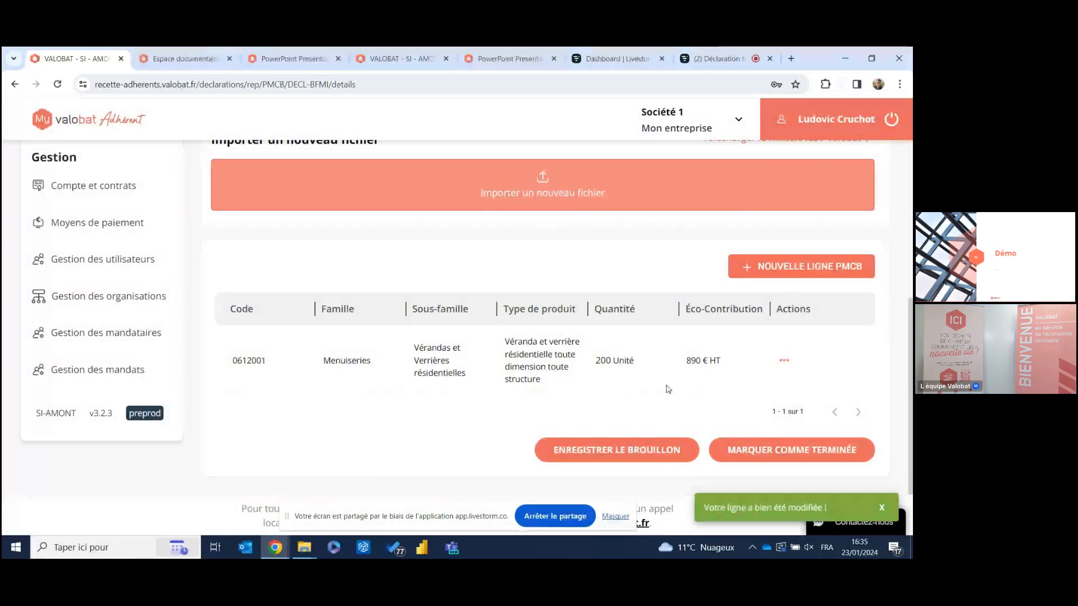
left_click(804, 451)
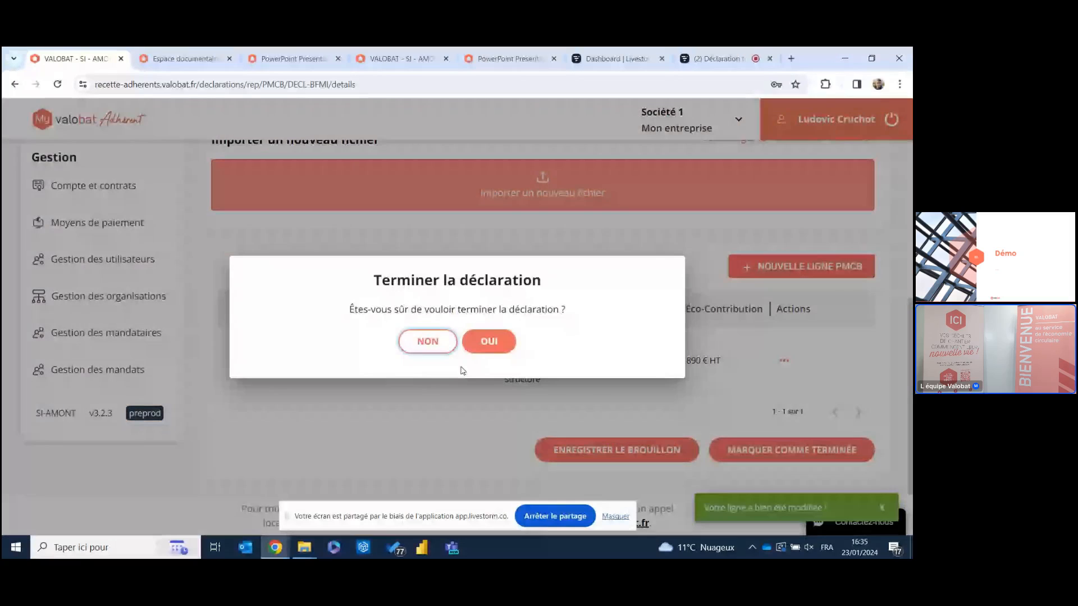
left_click(490, 344)
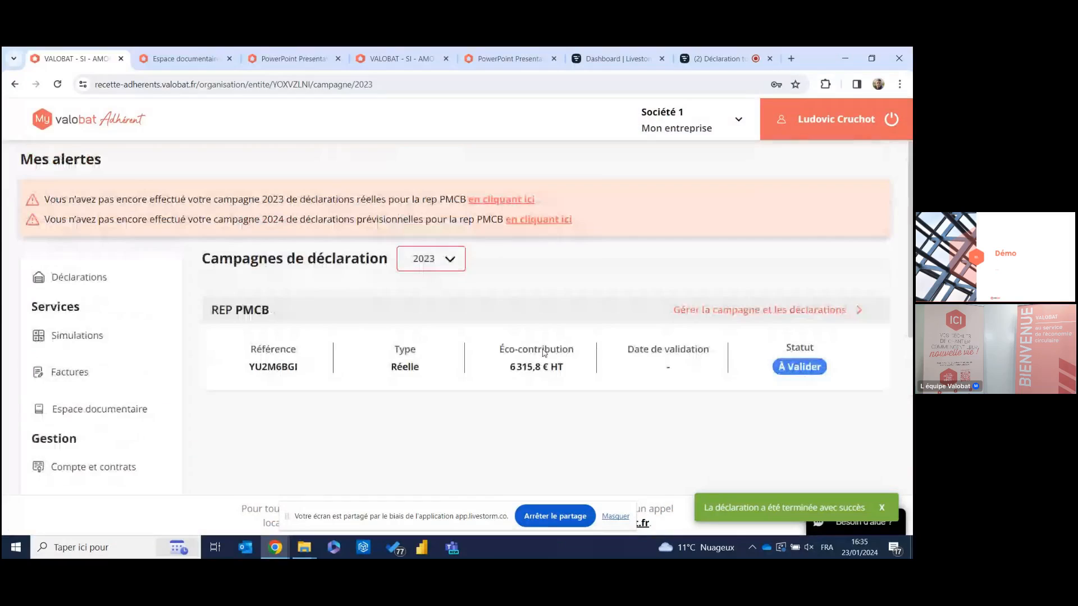
- Open Société 1's 2023 REP PMCB campaign, validate its completed real declarations and confirm the campaign validation
left_click(799, 367)
scroll(584, 404, "down", 5)
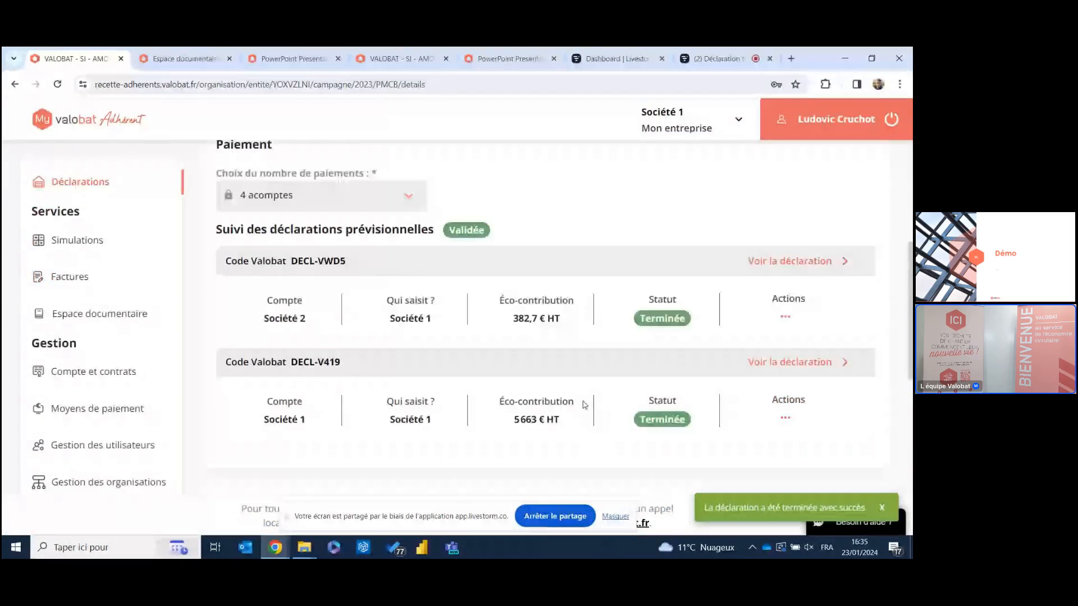
scroll(583, 405, "down", 3)
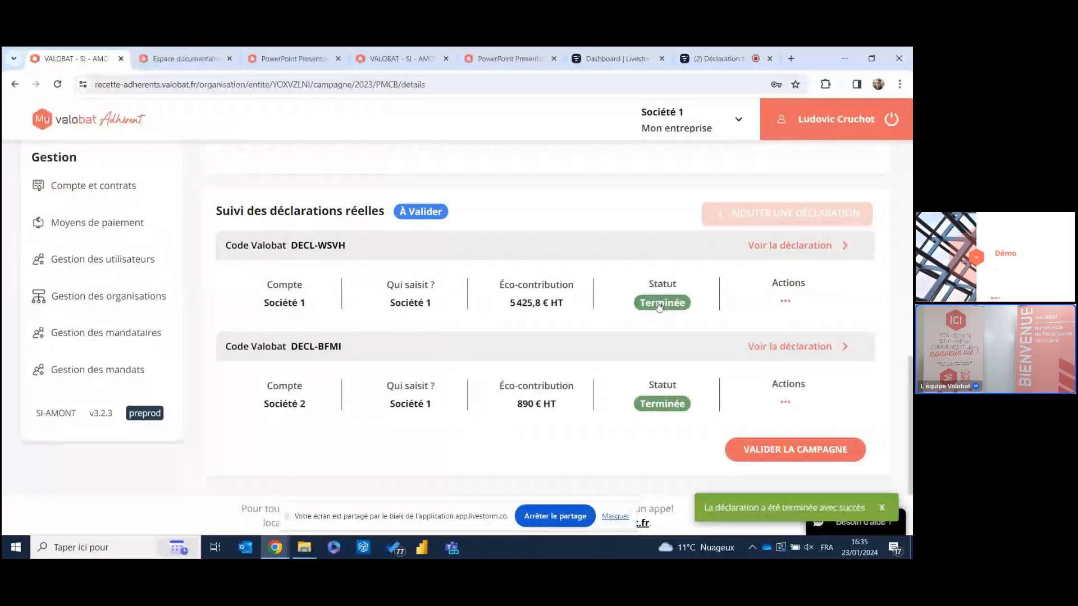
left_click(813, 452)
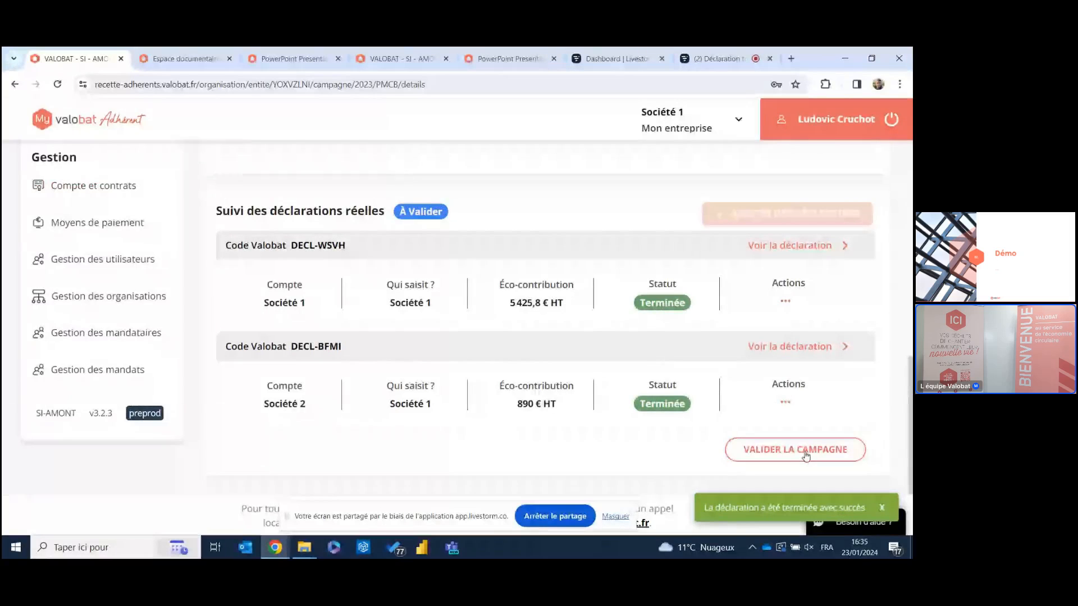
left_click(815, 453)
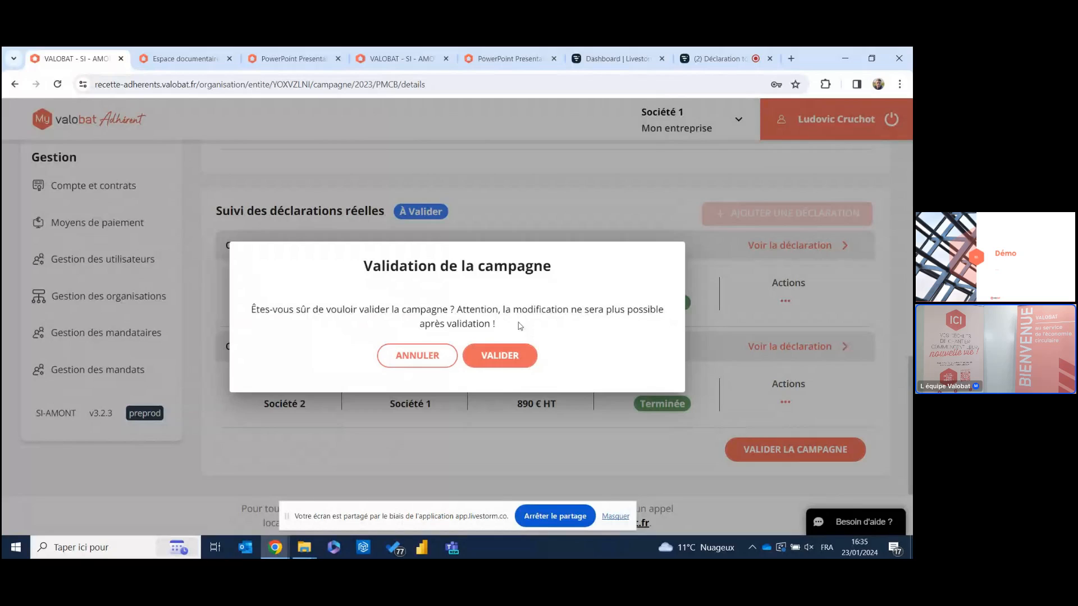
left_click(518, 361)
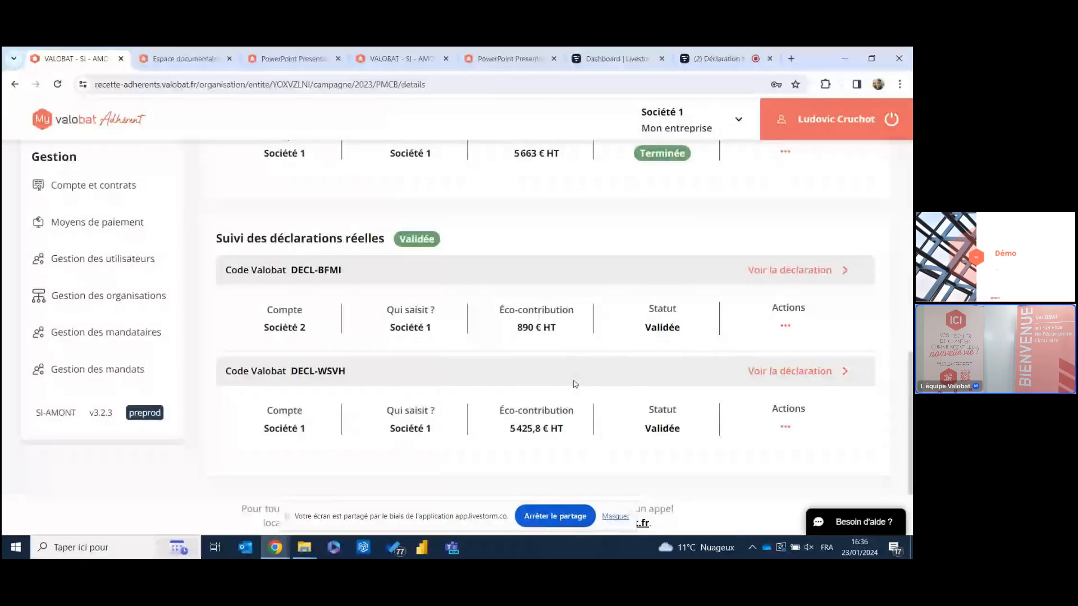
- Examine the validated 2023 campaign's forecast and real declarations, eco-contribution amounts and regularisation
scroll(580, 382, "up", 3)
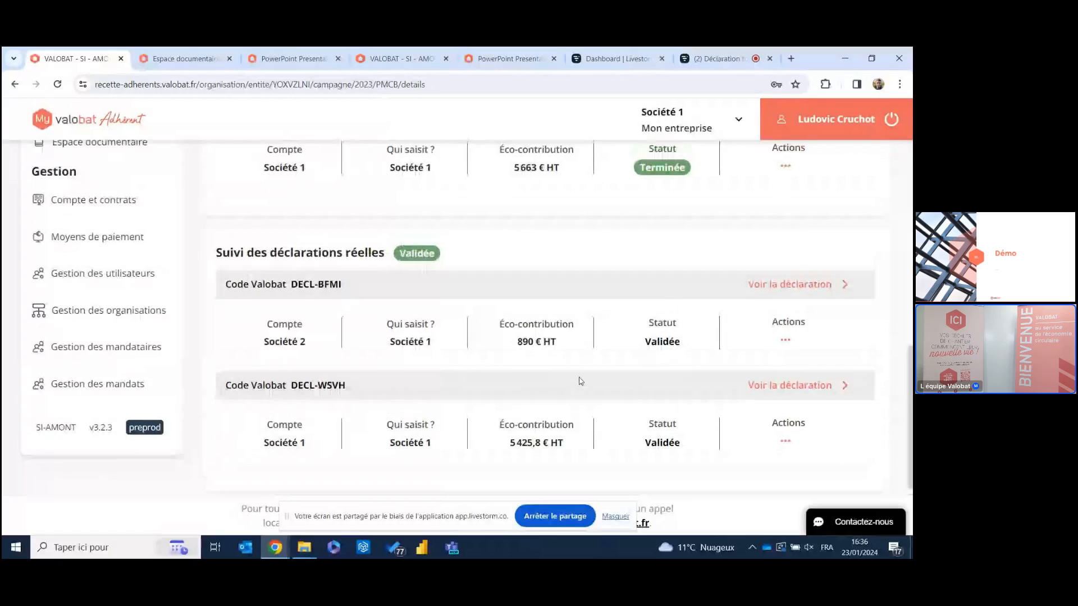
scroll(584, 416, "up", 1)
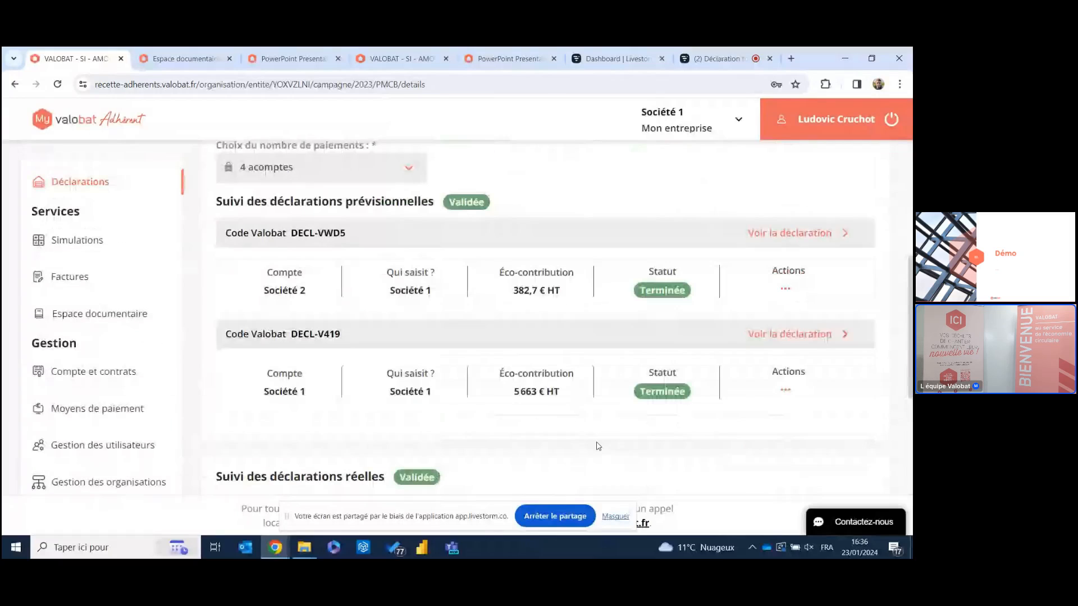
scroll(598, 446, "up", 2)
scroll(602, 454, "up", 2)
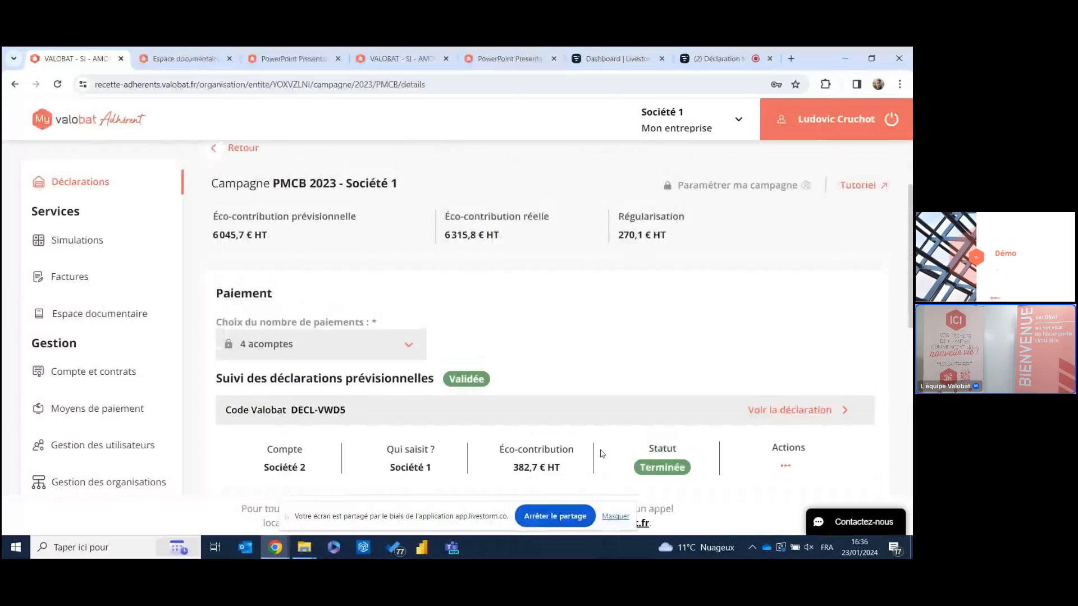
scroll(590, 443, "up", 1)
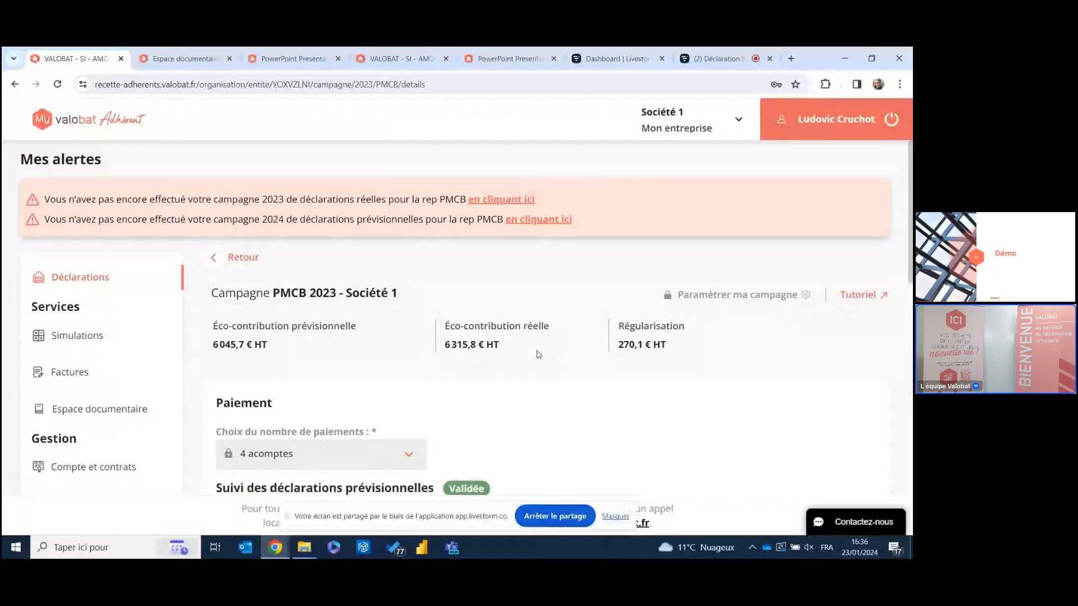
scroll(540, 353, "down", 3)
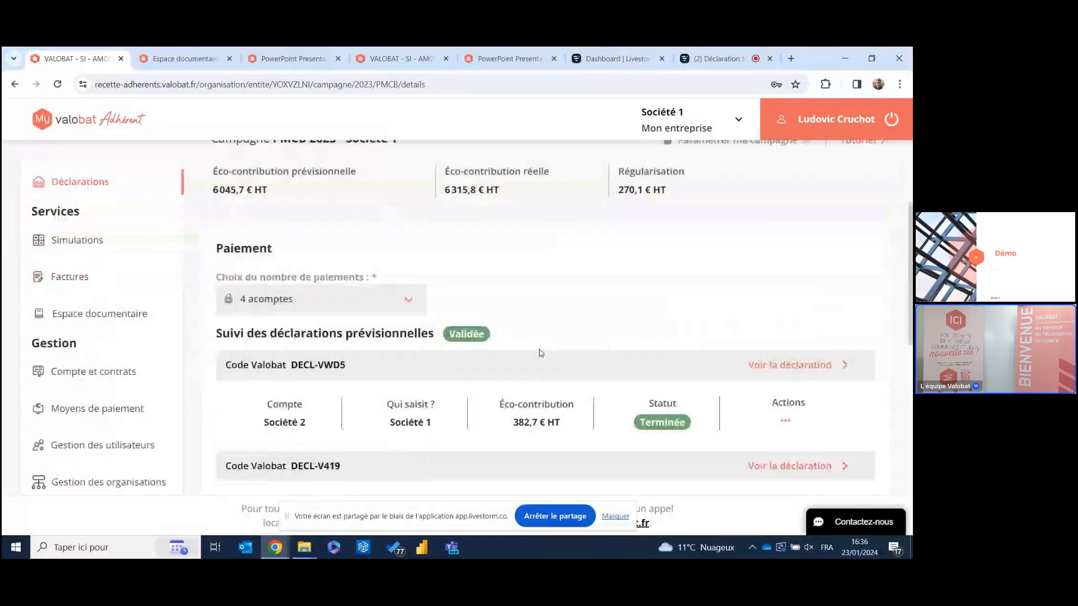
scroll(540, 353, "down", 3)
scroll(541, 352, "up", 6)
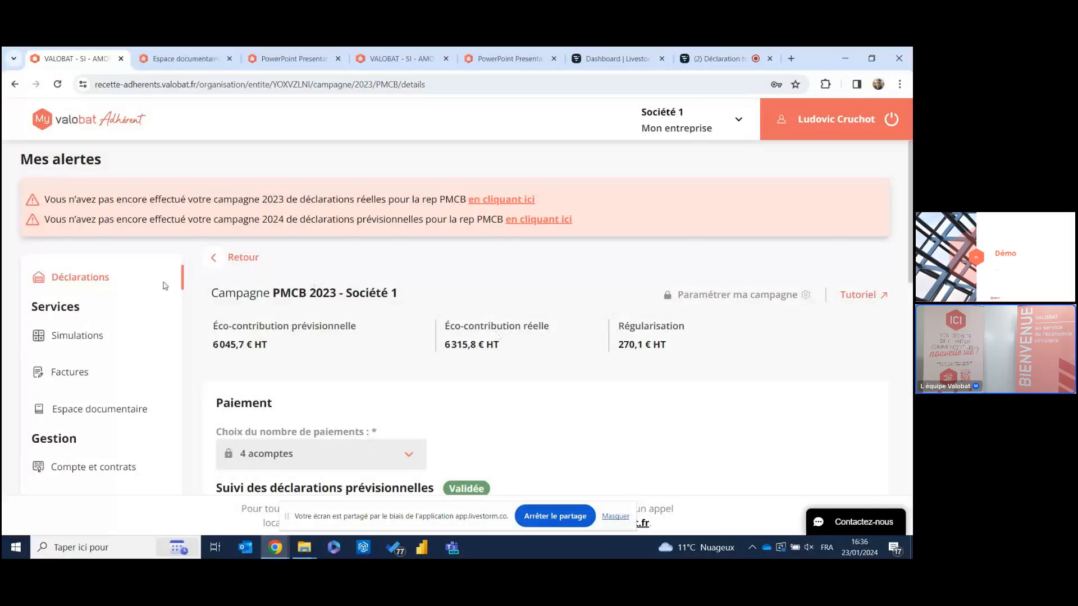
- Return to the declaration campaigns, start the 2024 PMCB campaign for Société 1 and confirm its creation
left_click(73, 282)
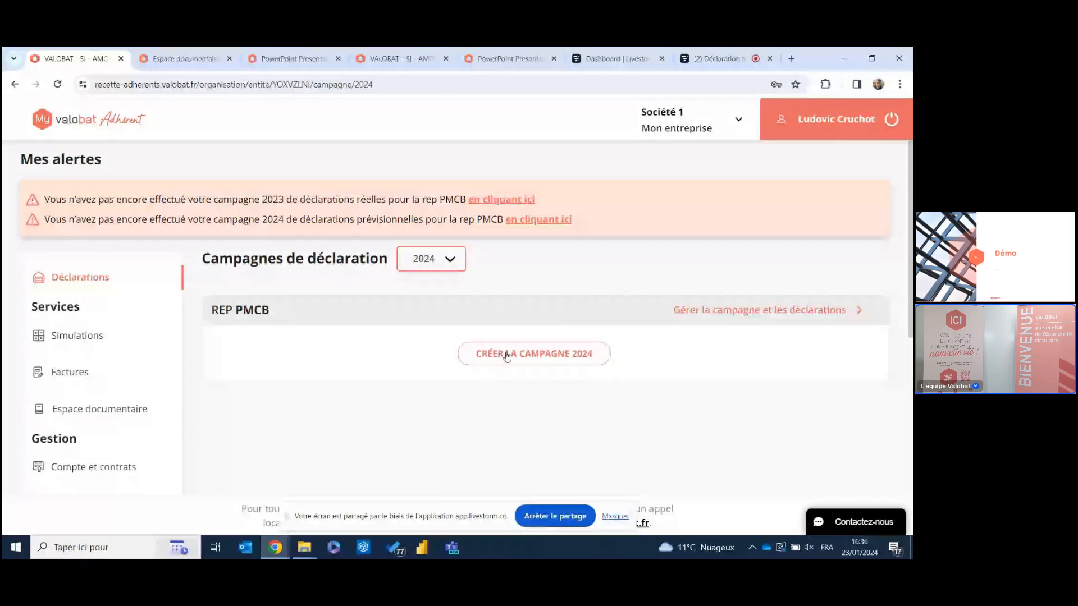
left_click(566, 358)
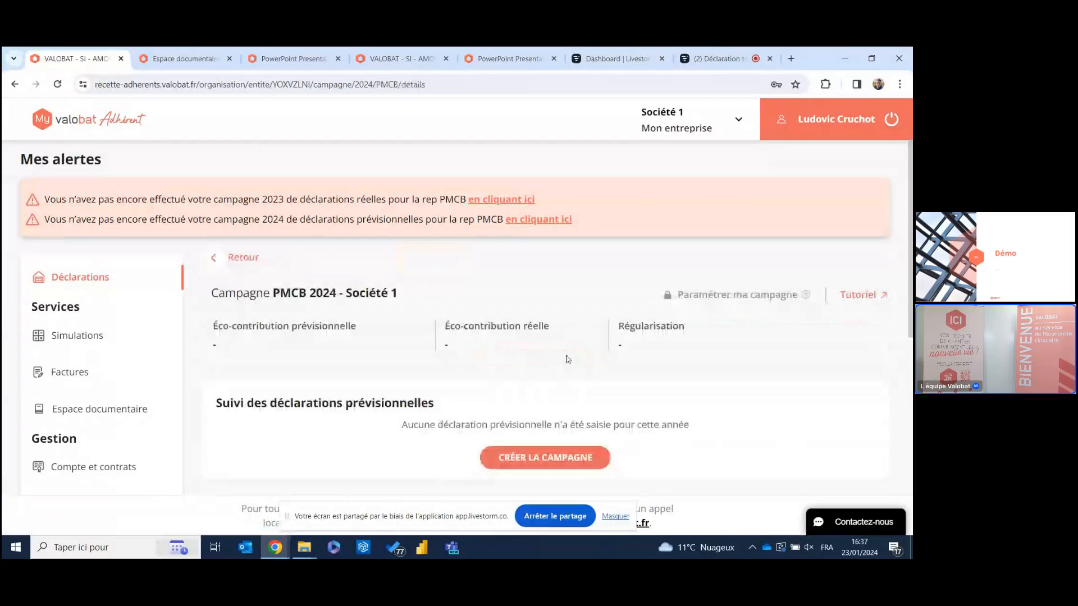
scroll(649, 357, "down", 2)
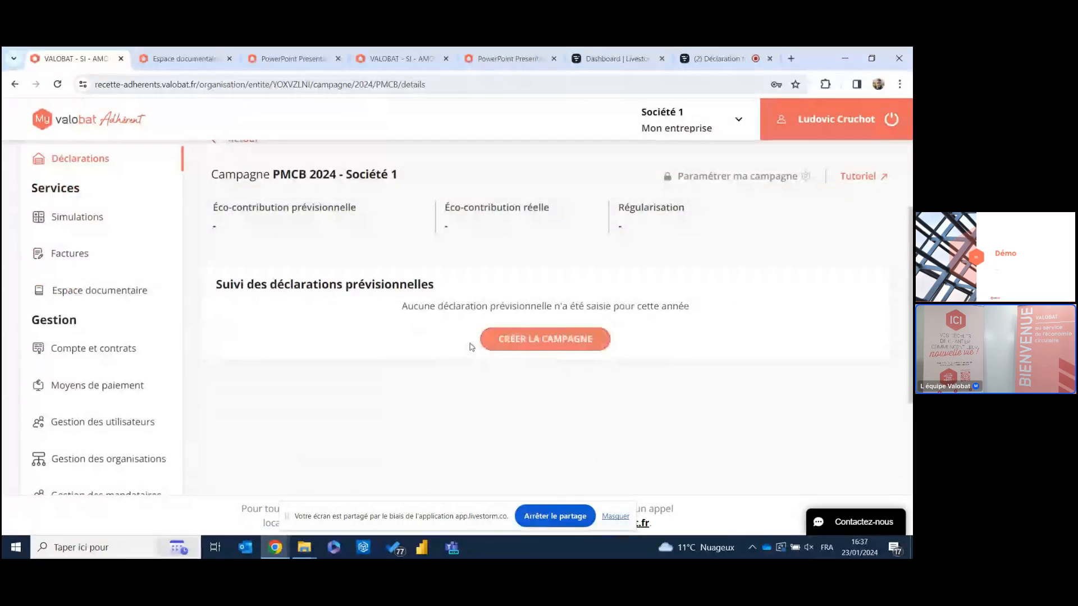
left_click(557, 340)
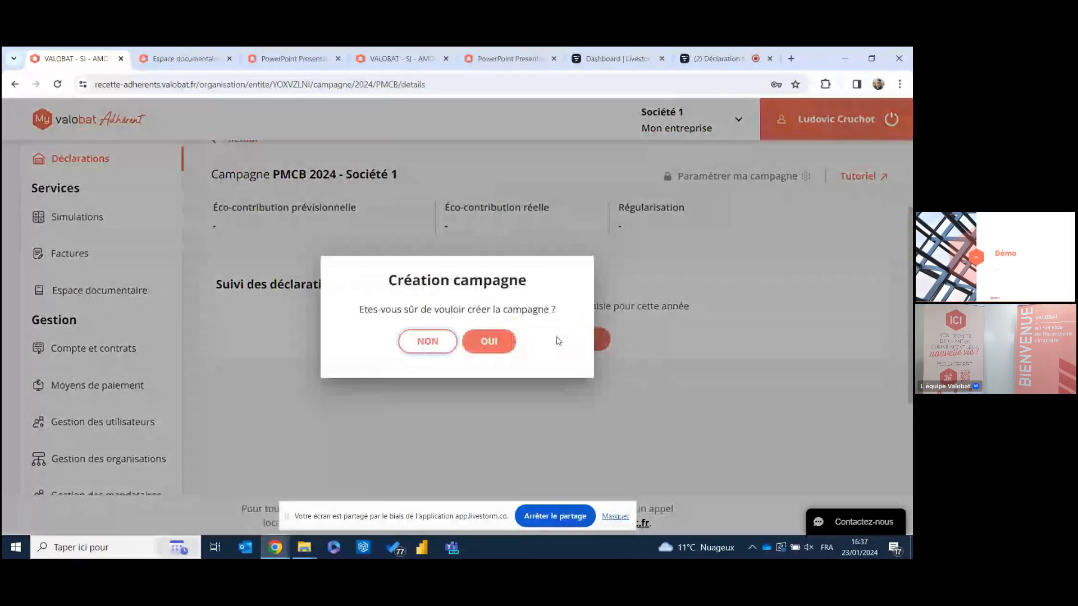
left_click(489, 342)
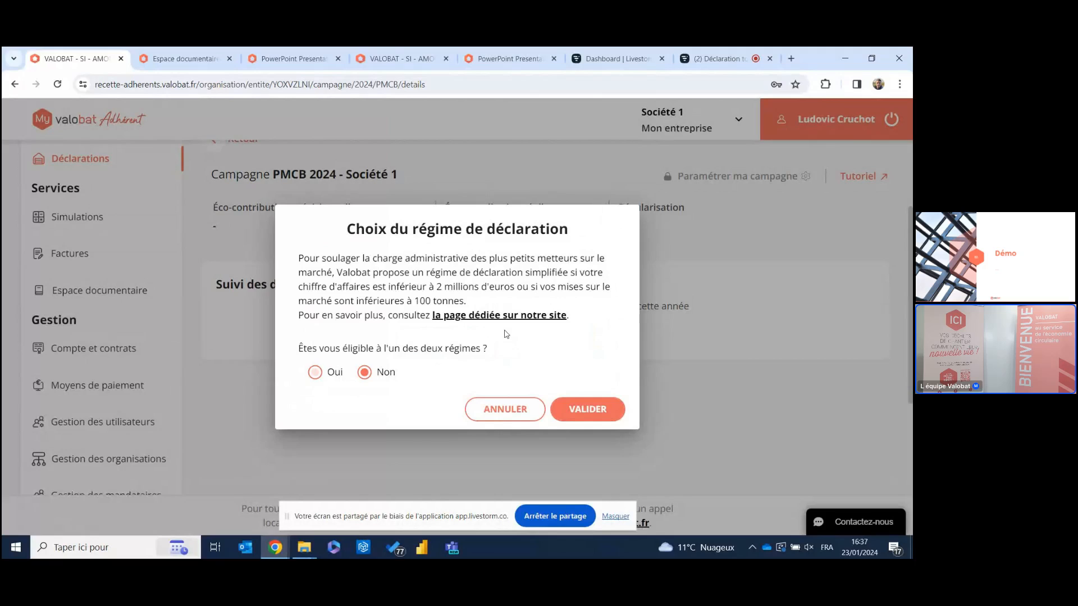
- Declare eligibility for a simplified regime and look through the quantity fields of the tonnage-based option
left_click(315, 372)
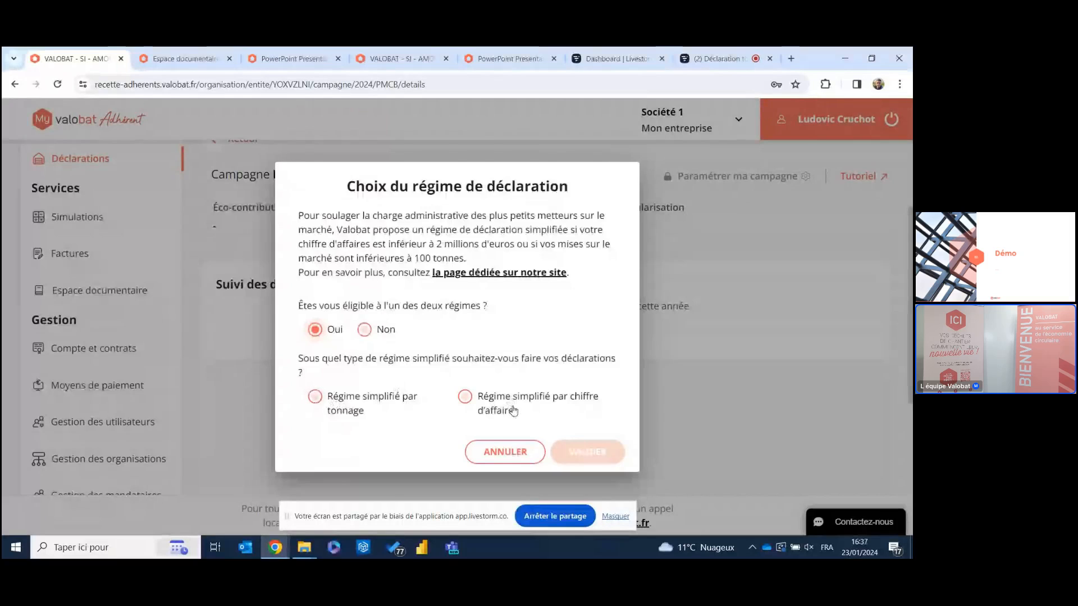
left_click(318, 398)
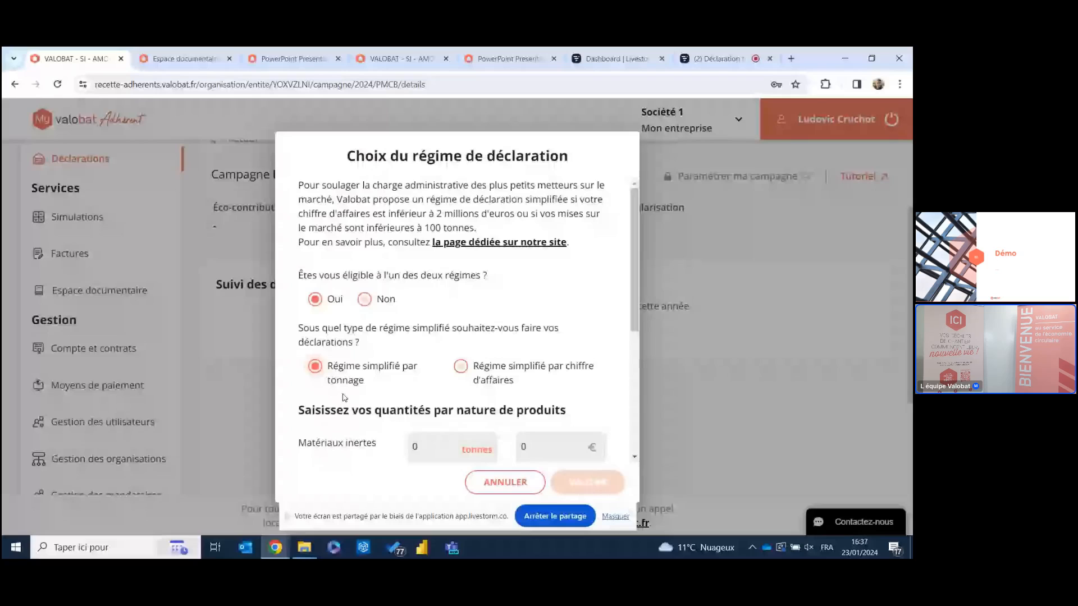
scroll(374, 387, "down", 1)
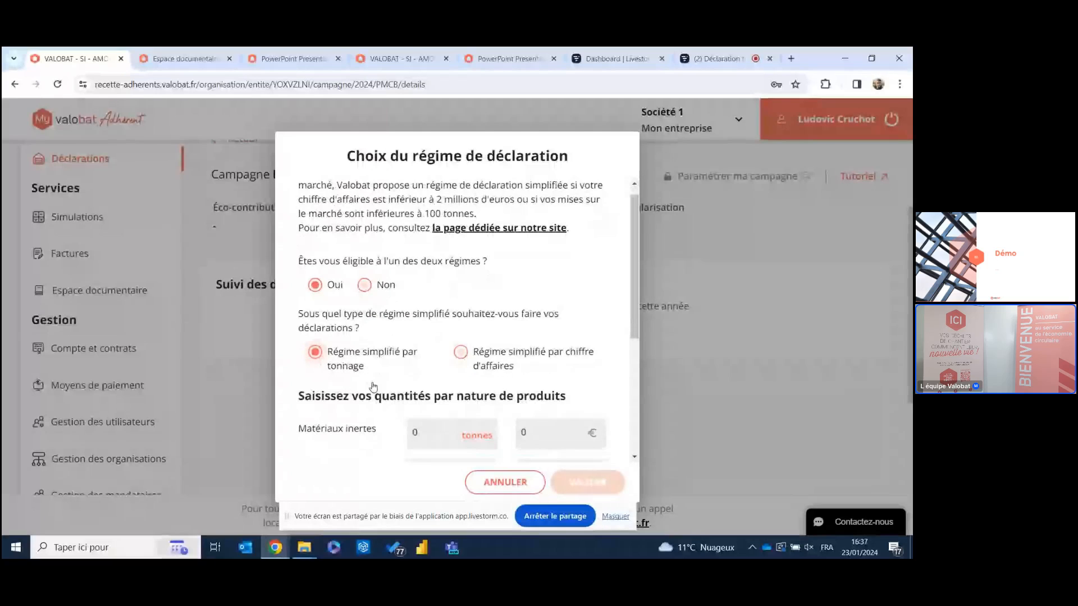
scroll(374, 387, "down", 3)
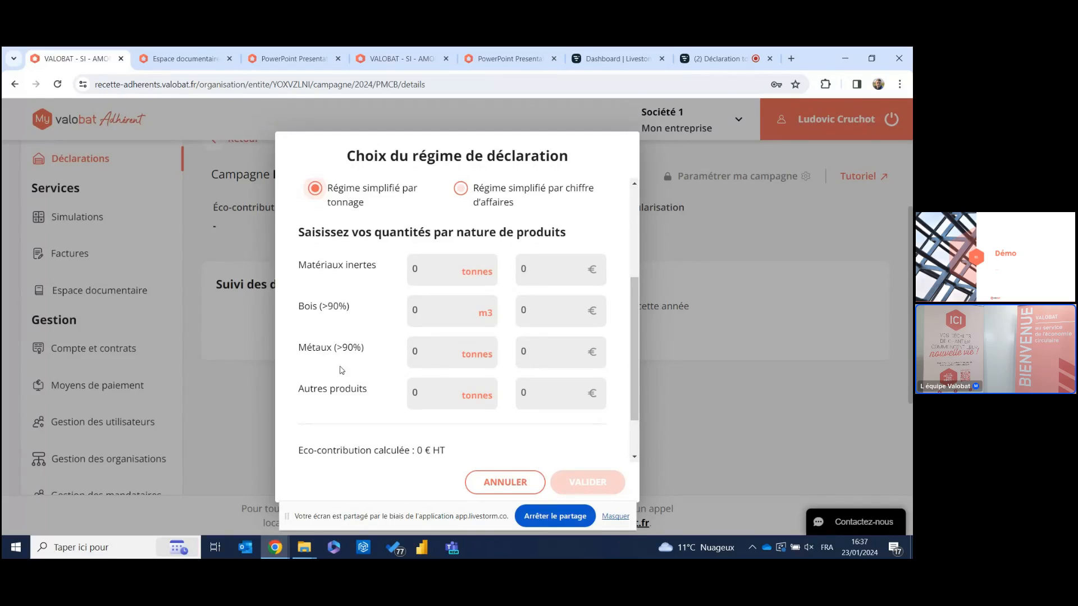
- Switch to the simplified regime by turnover, with a turnover of 1200000 € and joinery and glazed walls (Menuiseries, parois vitrées) as main product family
left_click(462, 189)
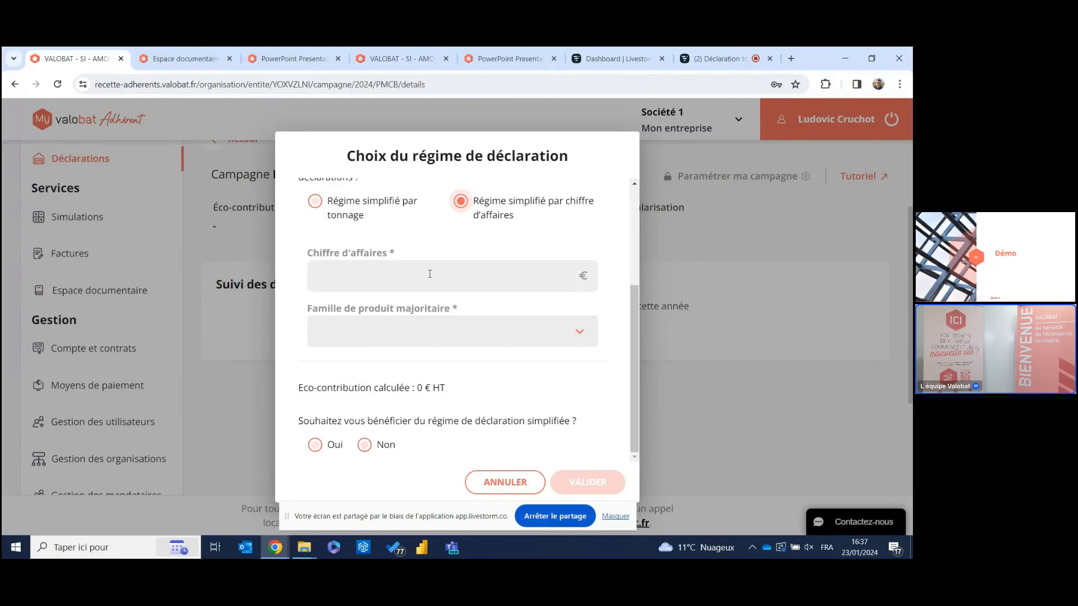
left_click(379, 287)
key("Caps_Lock")
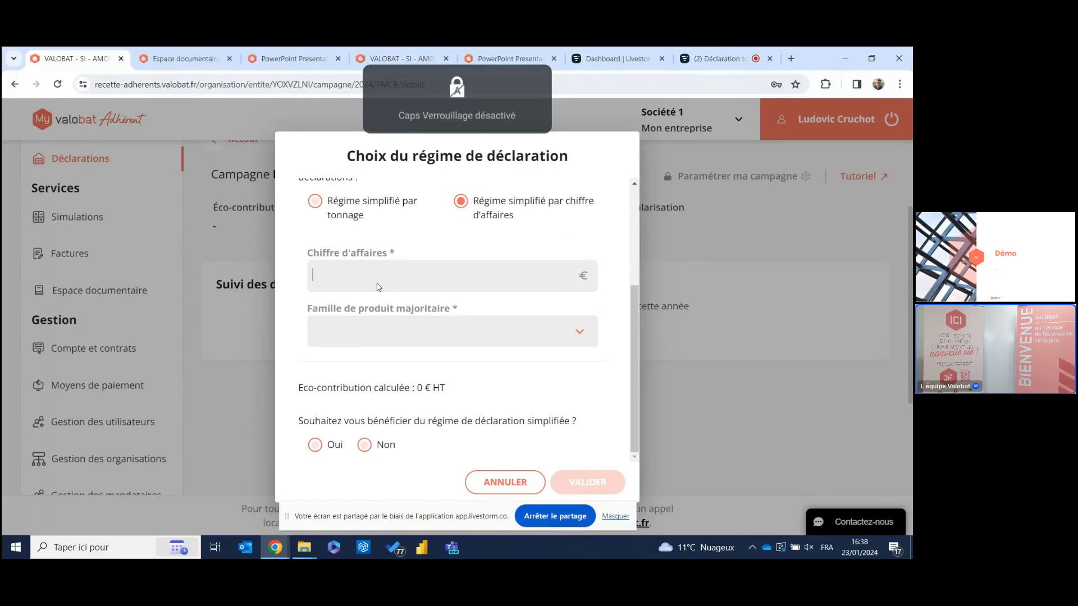
type("1200000")
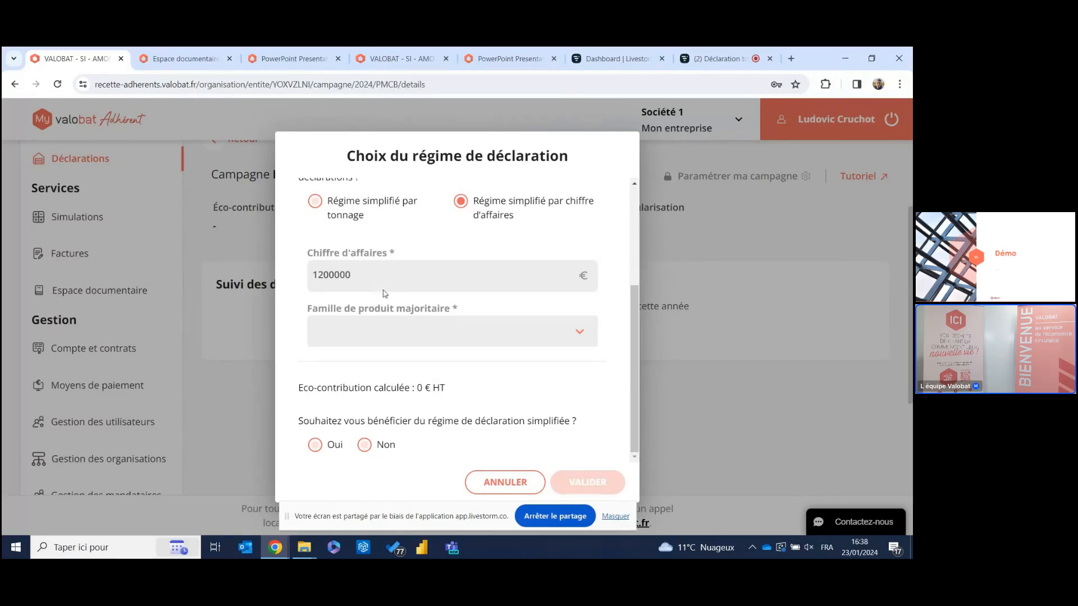
left_click(404, 331)
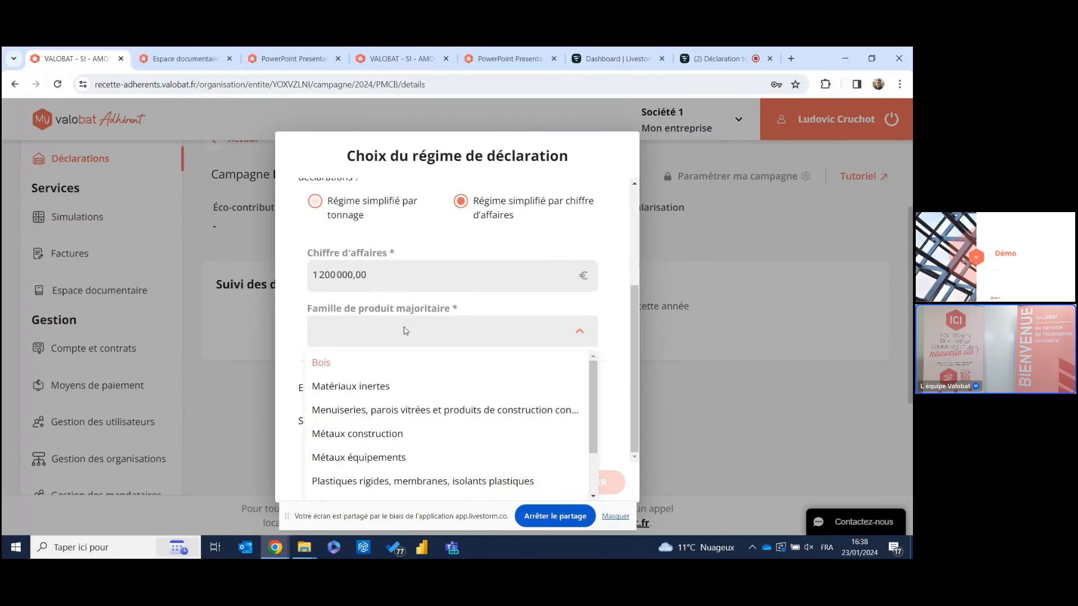
left_click(386, 413)
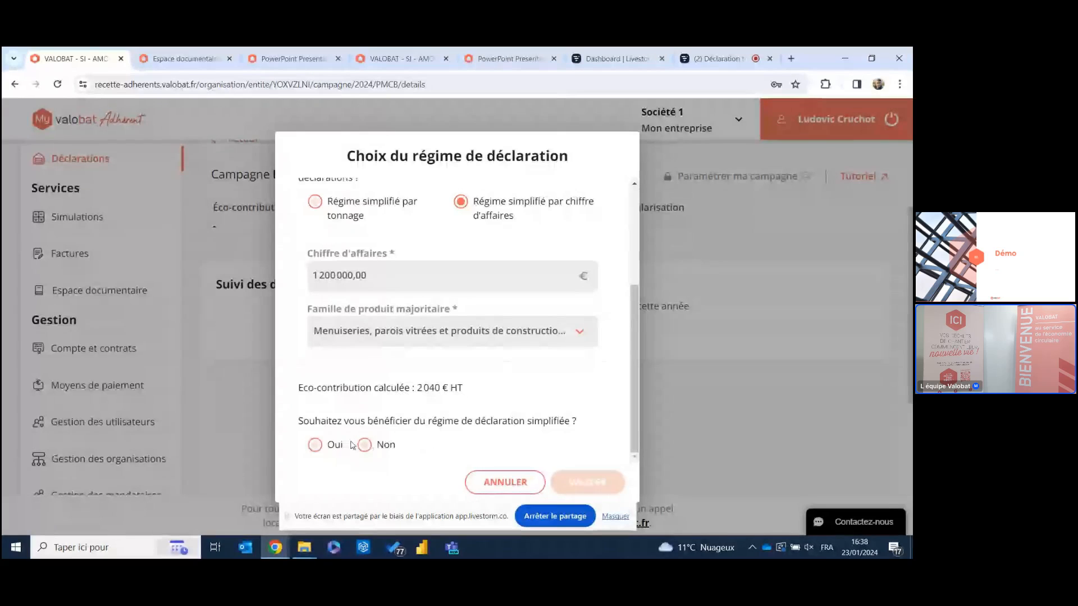
- Decline the simplified declaration regime, validate the choice and close the information notice
left_click(312, 447)
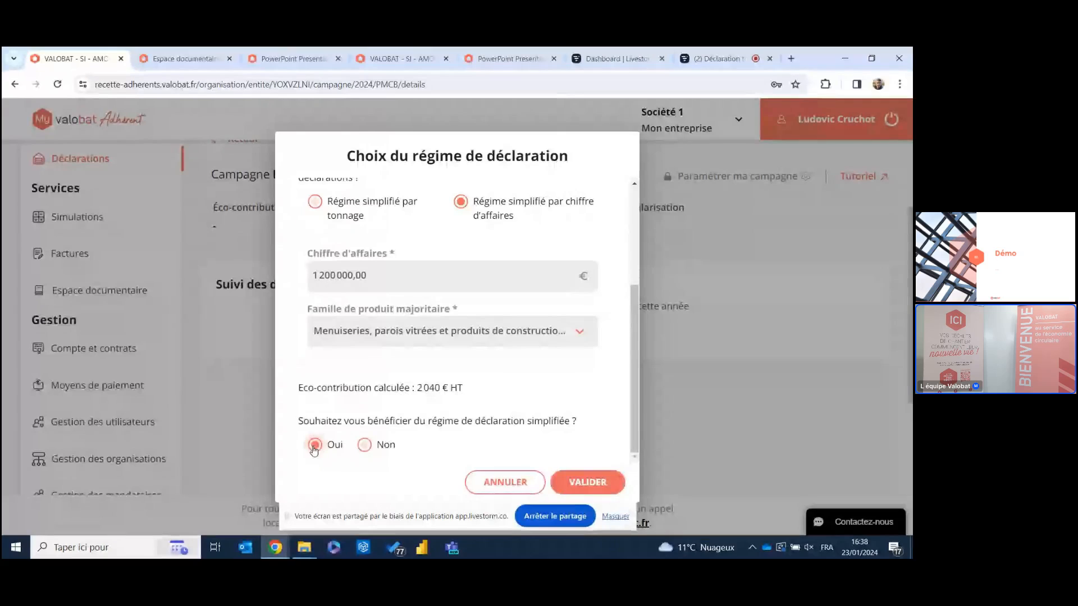
left_click(367, 449)
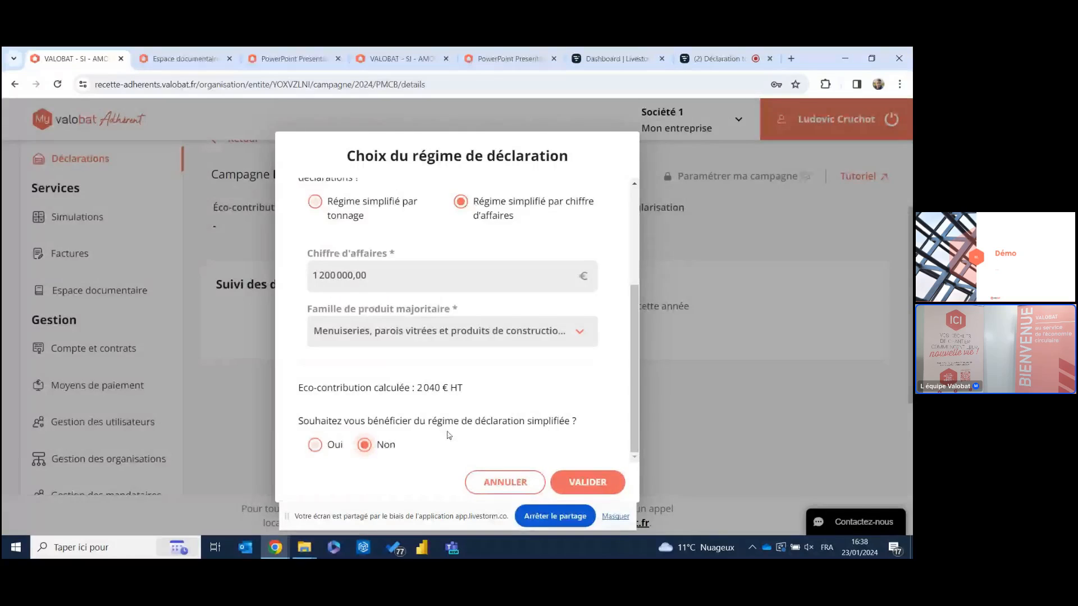
left_click(609, 484)
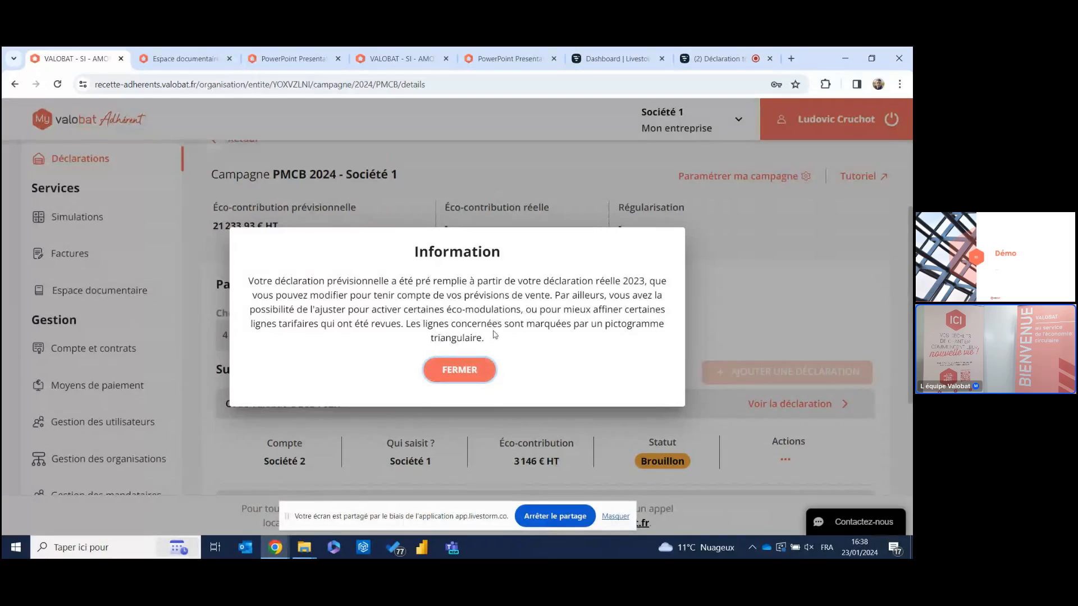
left_click(470, 370)
- Open Société 1's draft 2024 forecast declaration and review its pre-filled product lines
scroll(595, 355, "down", 3)
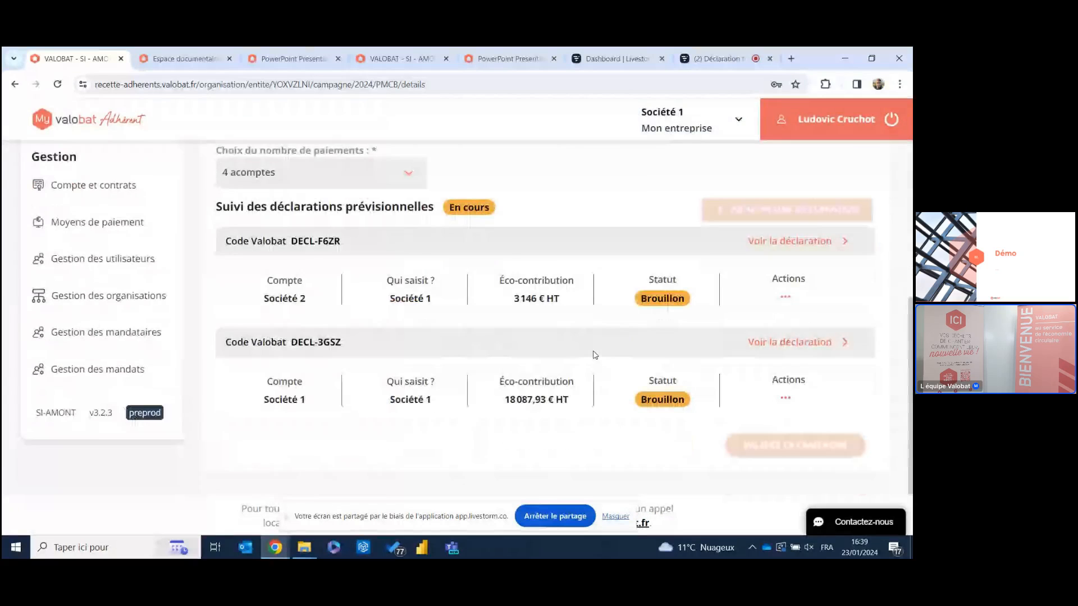
scroll(581, 350, "up", 1)
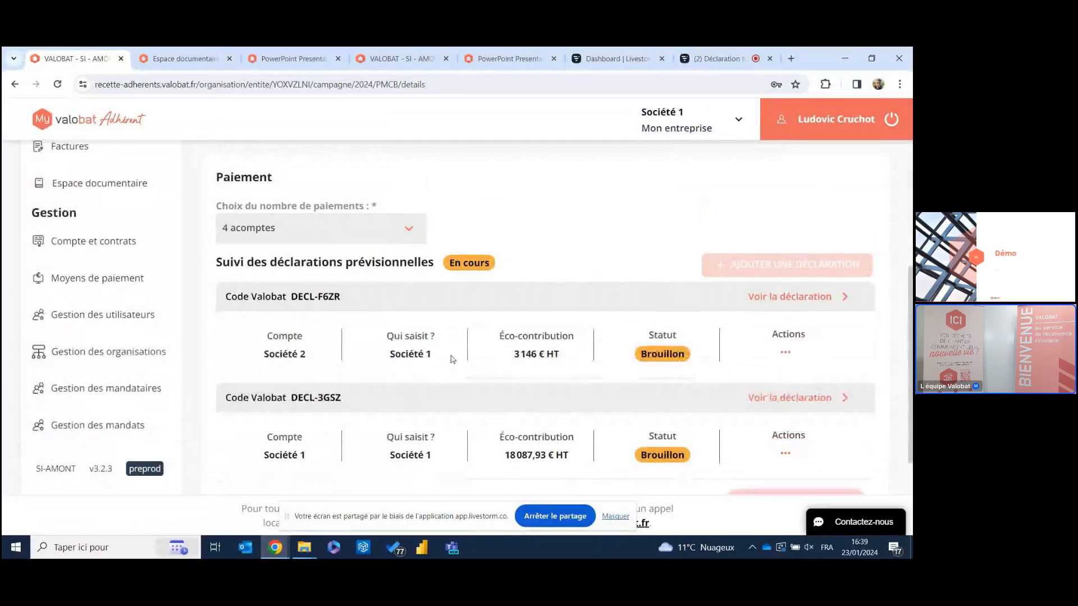
scroll(450, 356, "down", 1)
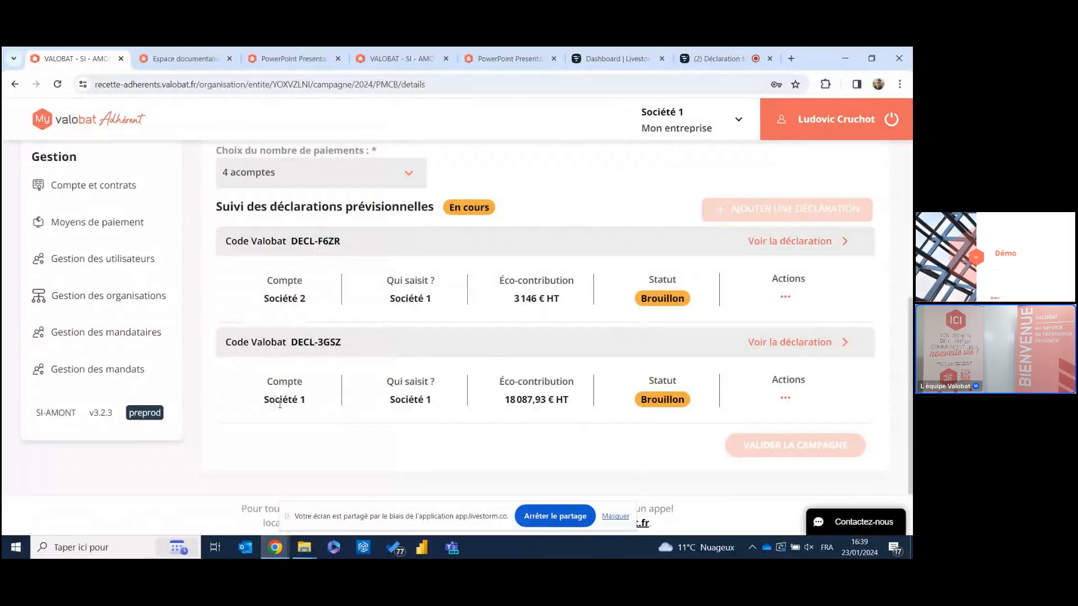
left_click(675, 402)
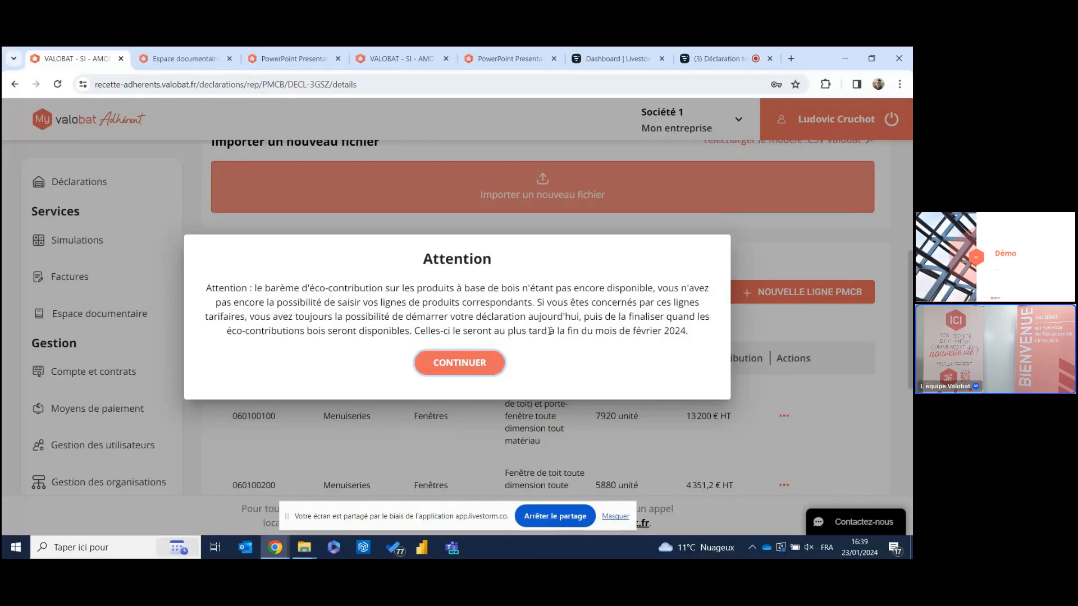
left_click(476, 365)
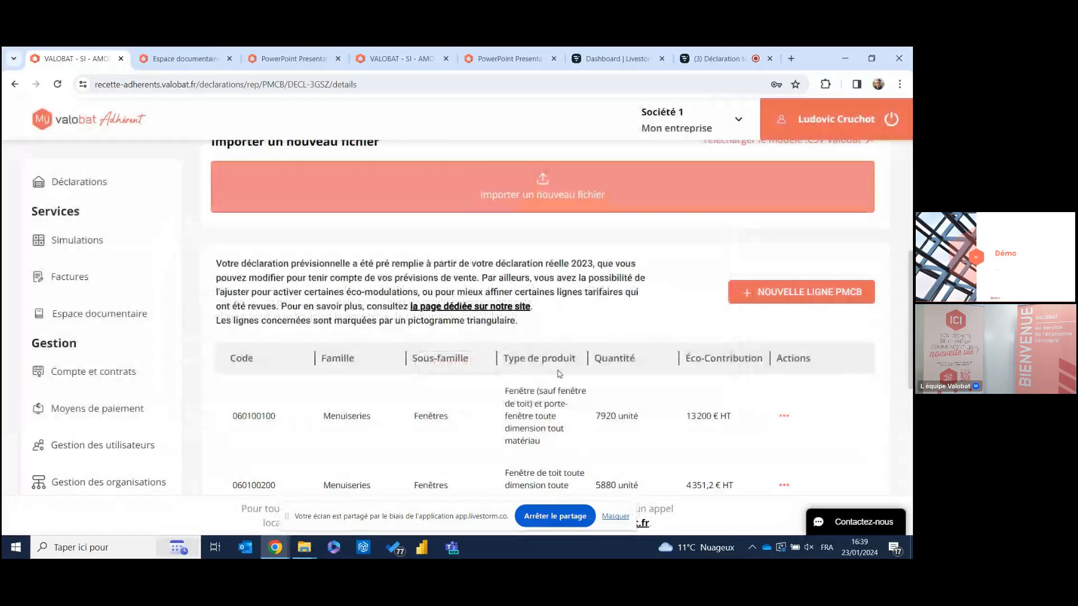
scroll(560, 373, "down", 3)
scroll(560, 373, "down", 1)
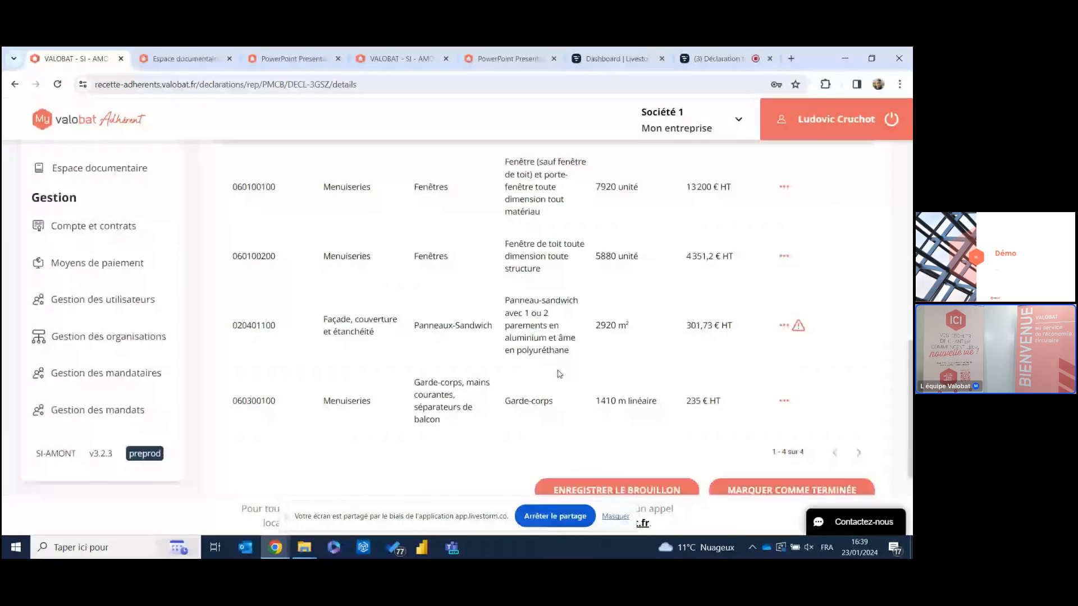
scroll(560, 373, "up", 1)
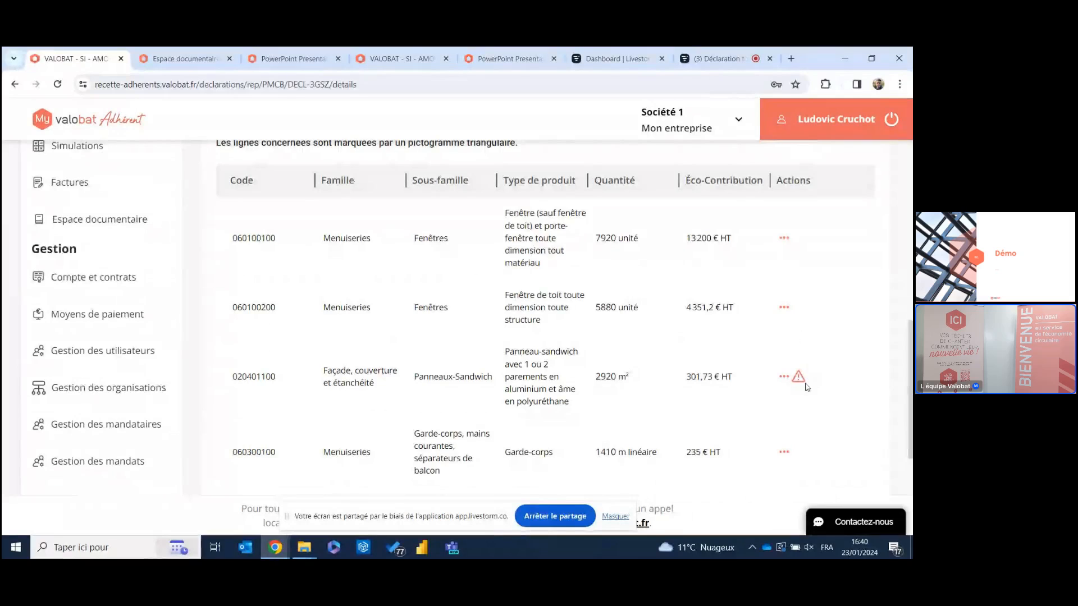
- Set the total quantity of the window and French-window line (code 060100100) to 6000 units and save the line
mouse_move(800, 375)
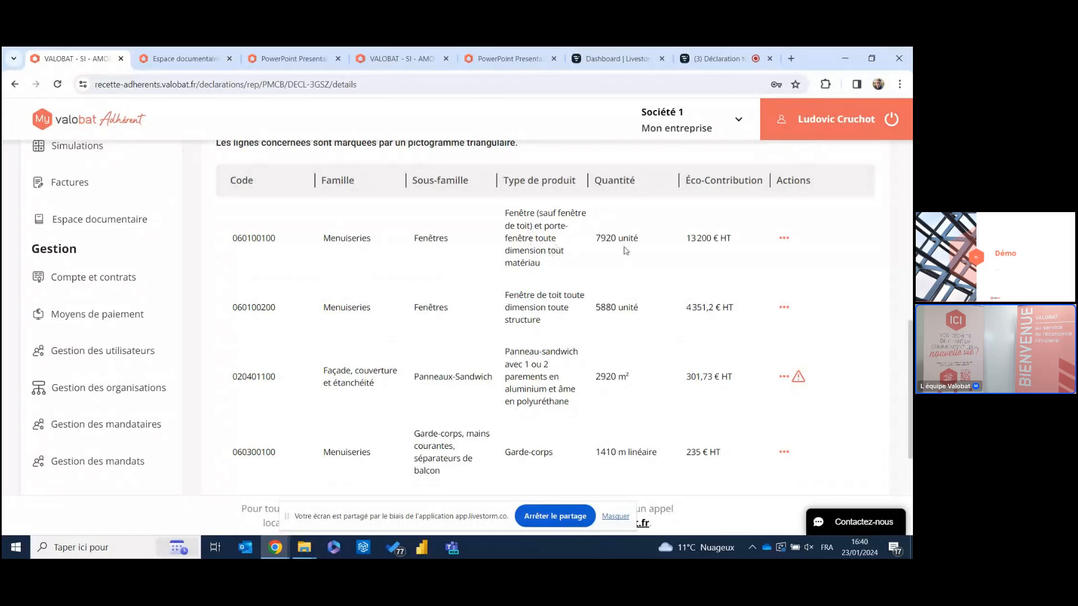
left_click(784, 239)
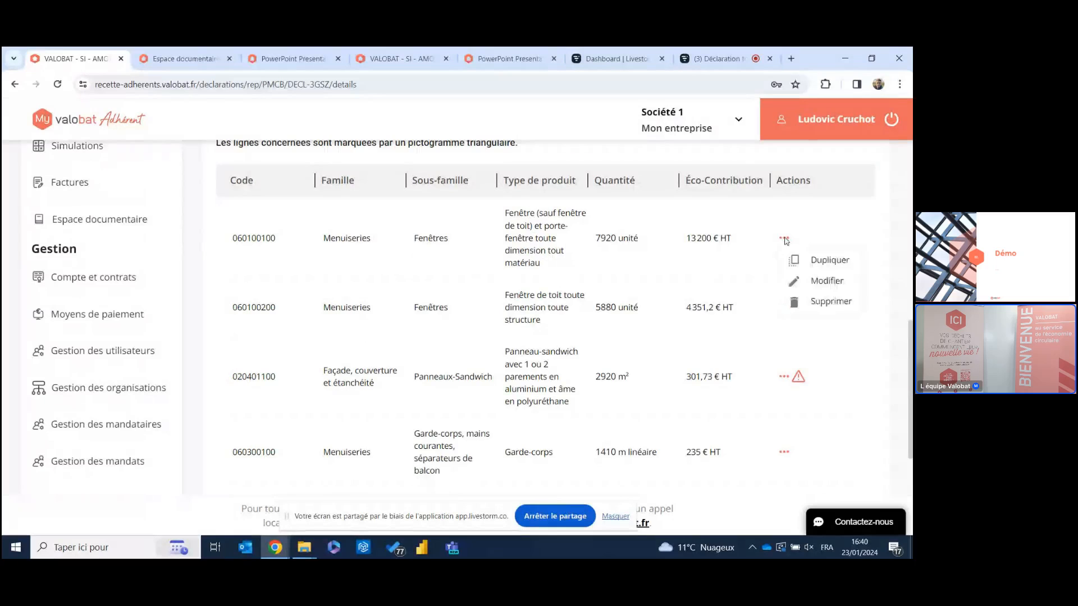
left_click(821, 280)
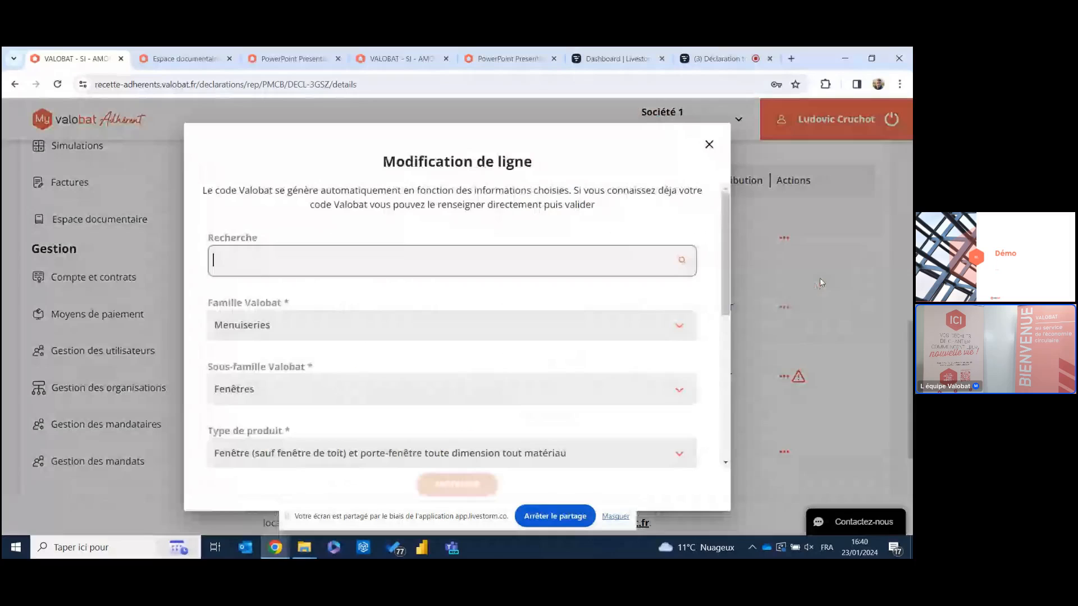
scroll(440, 354, "down", 5)
left_click(390, 281)
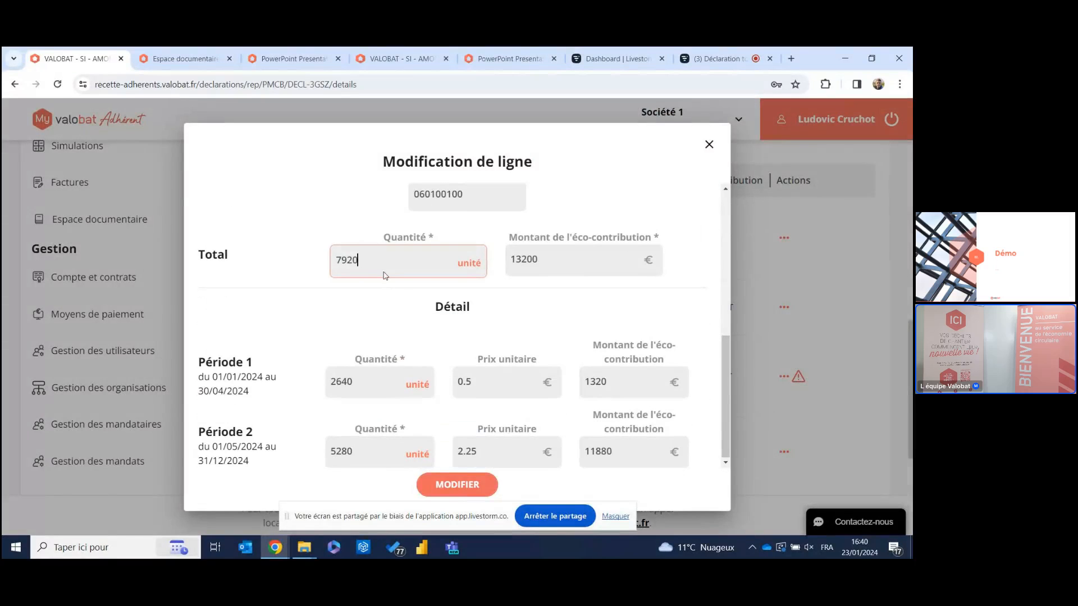
key("BackSpace")
key("BackSpace")
key("BackSpace")
key("BackSpace")
key("Caps_Lock")
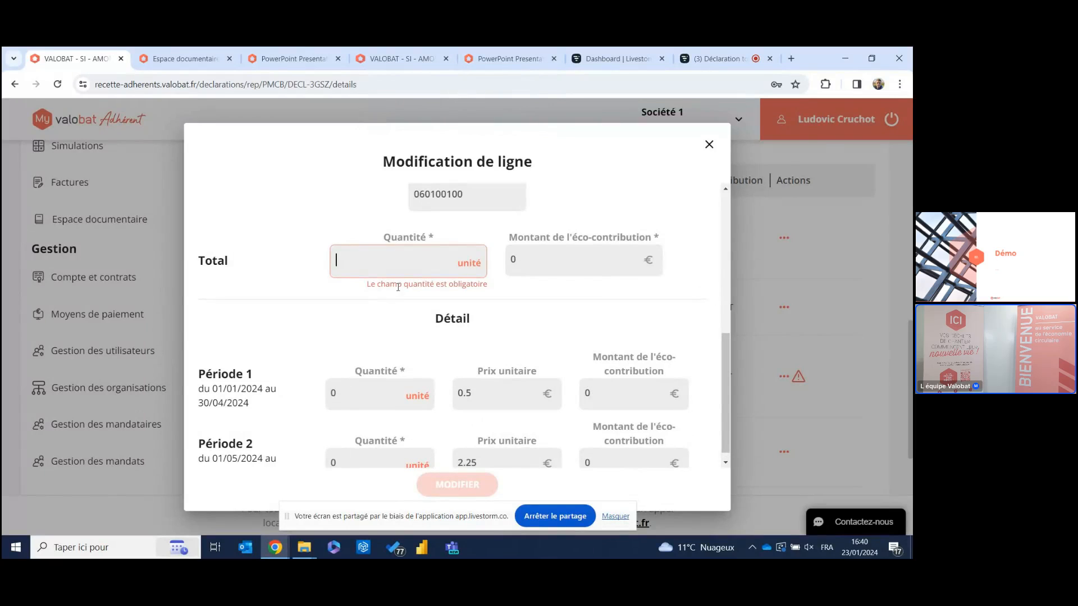
key("Caps_Lock")
type("6000")
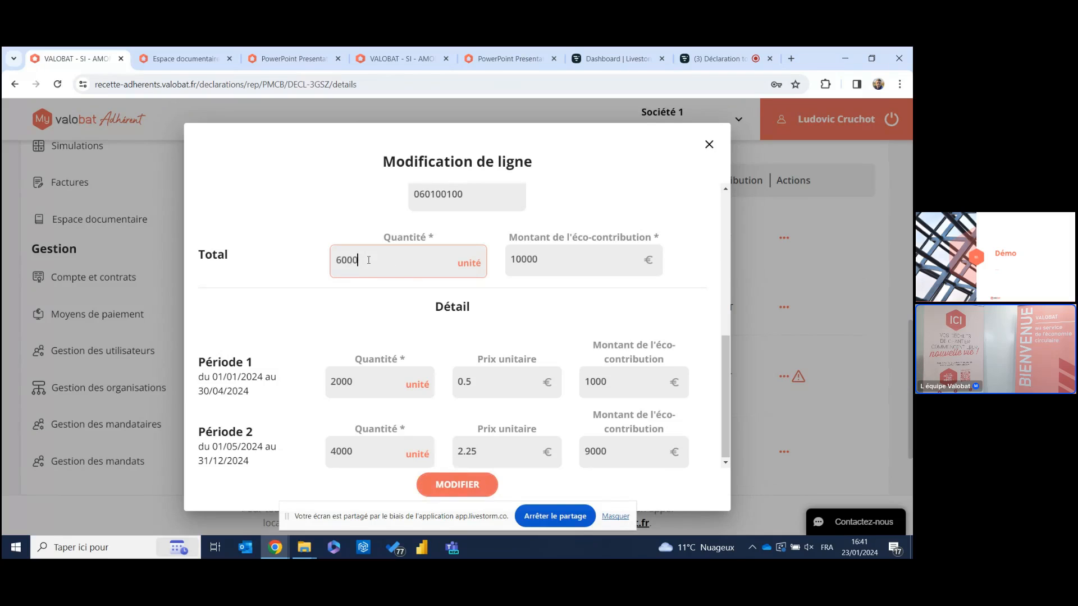
left_click(478, 477)
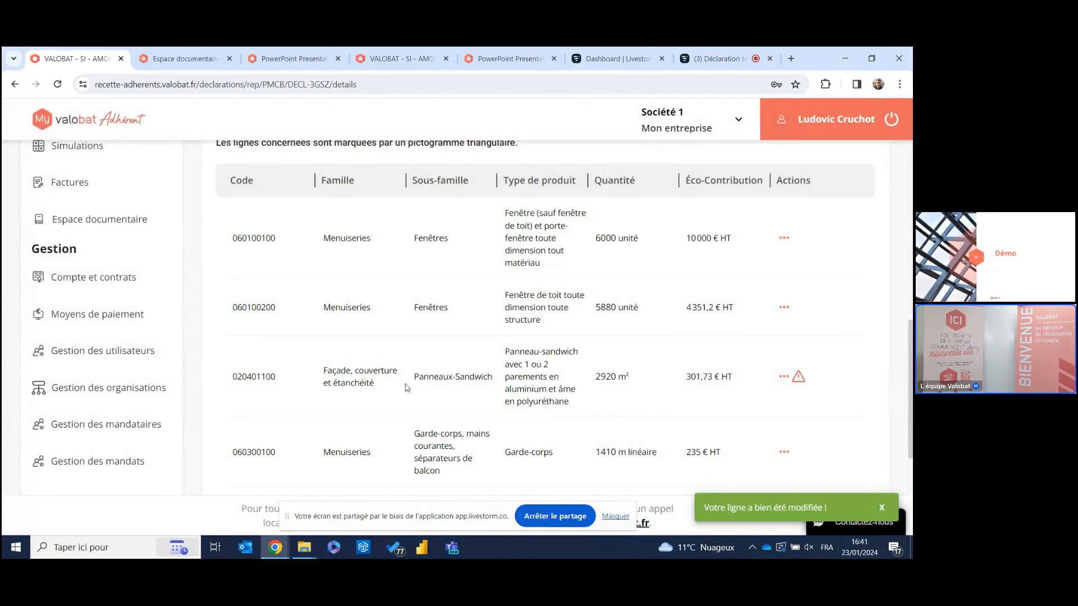
- Open the flagged sandwich-panel line and answer Oui to the eco-modulation question on more than 10% recycled material in the insulation
mouse_move(804, 384)
left_click(798, 377)
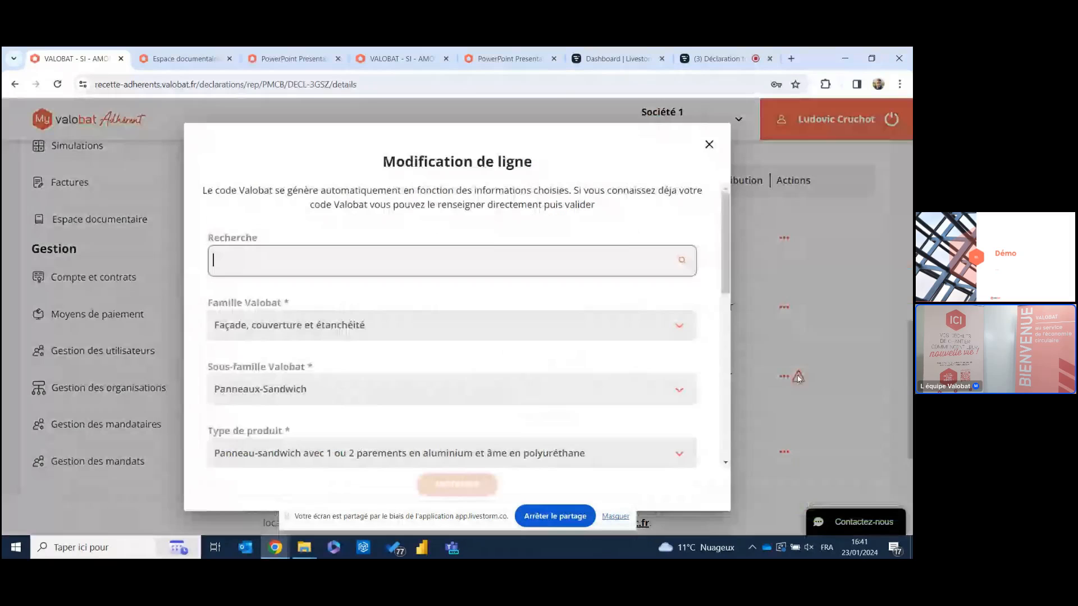
scroll(427, 301, "down", 2)
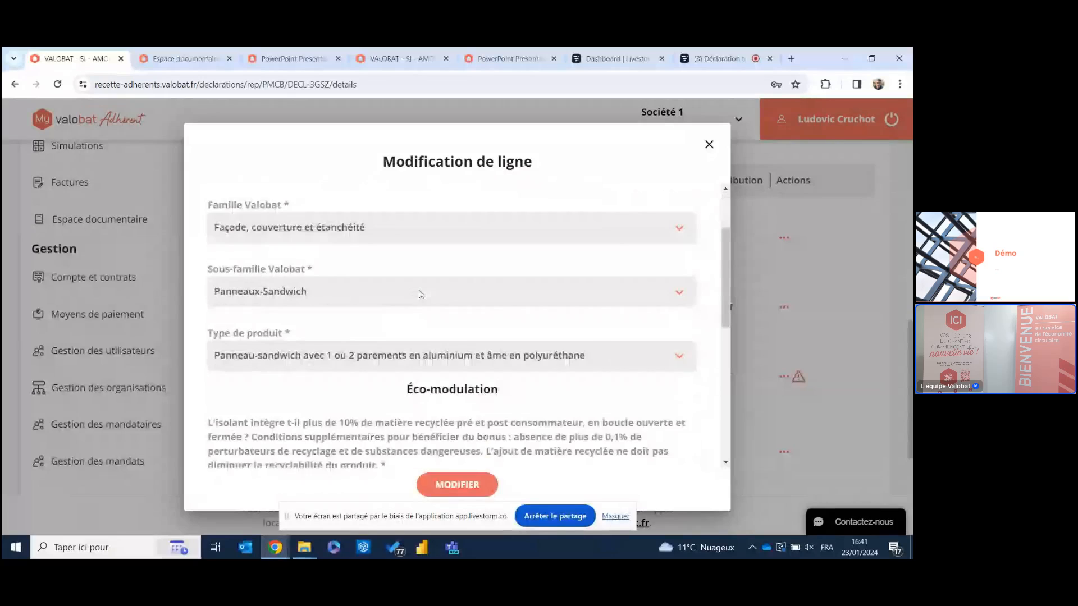
scroll(421, 294, "down", 3)
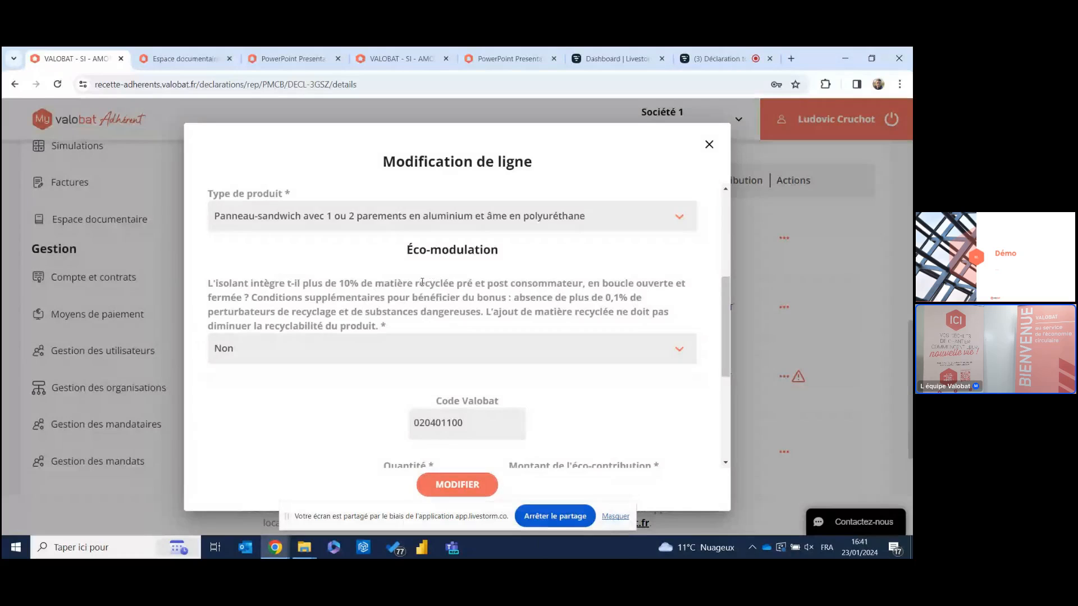
scroll(483, 343, "down", 3)
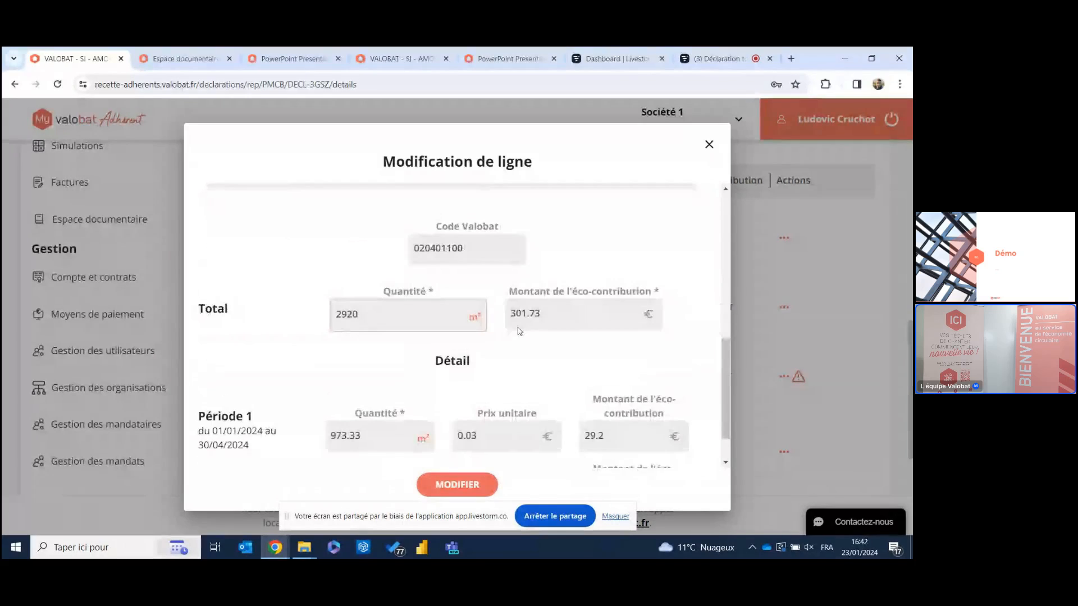
scroll(512, 344, "up", 1)
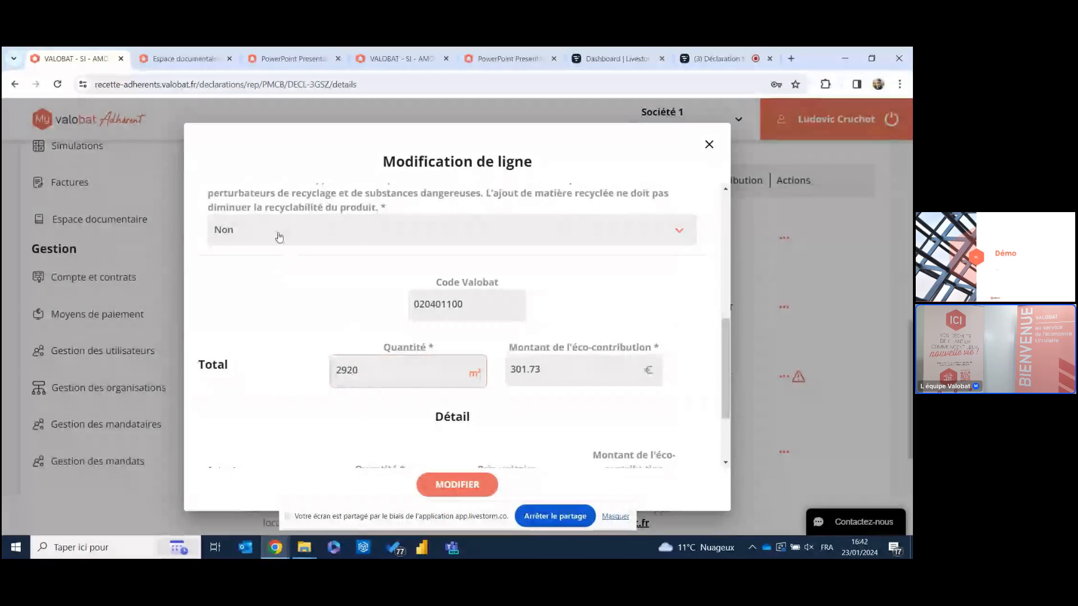
left_click(343, 239)
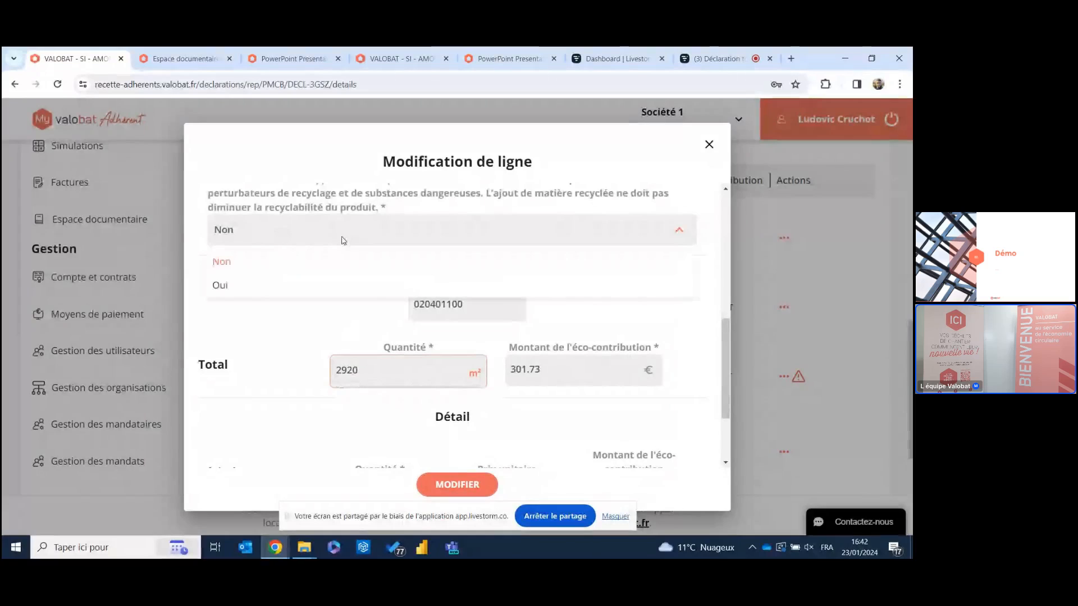
left_click(227, 286)
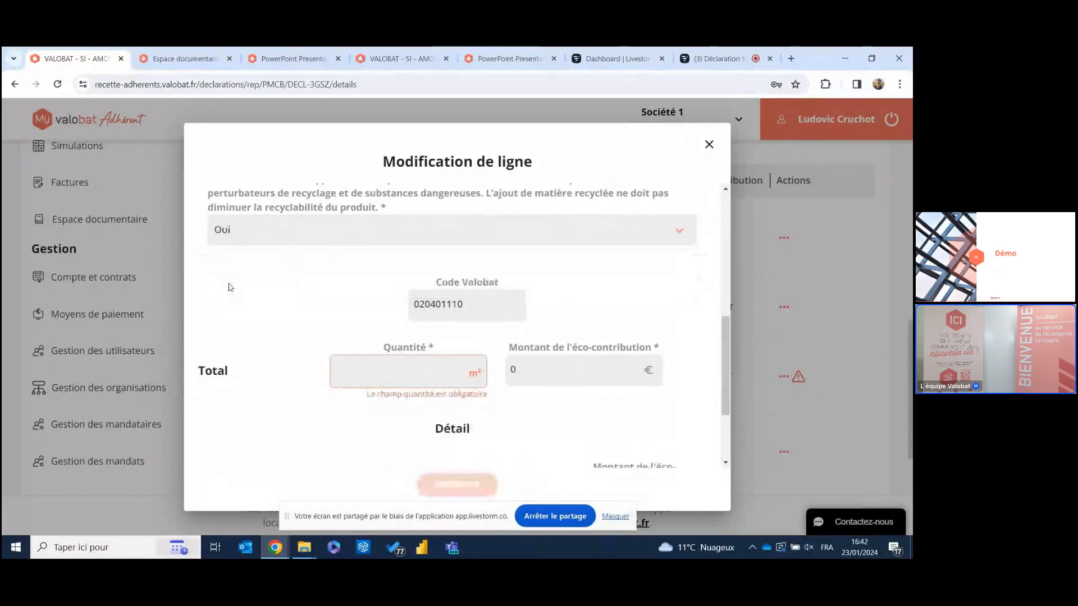
- Enter a total quantity of 2920 m² for the sandwich-panel line and save the modification
left_click(376, 374)
type("292")
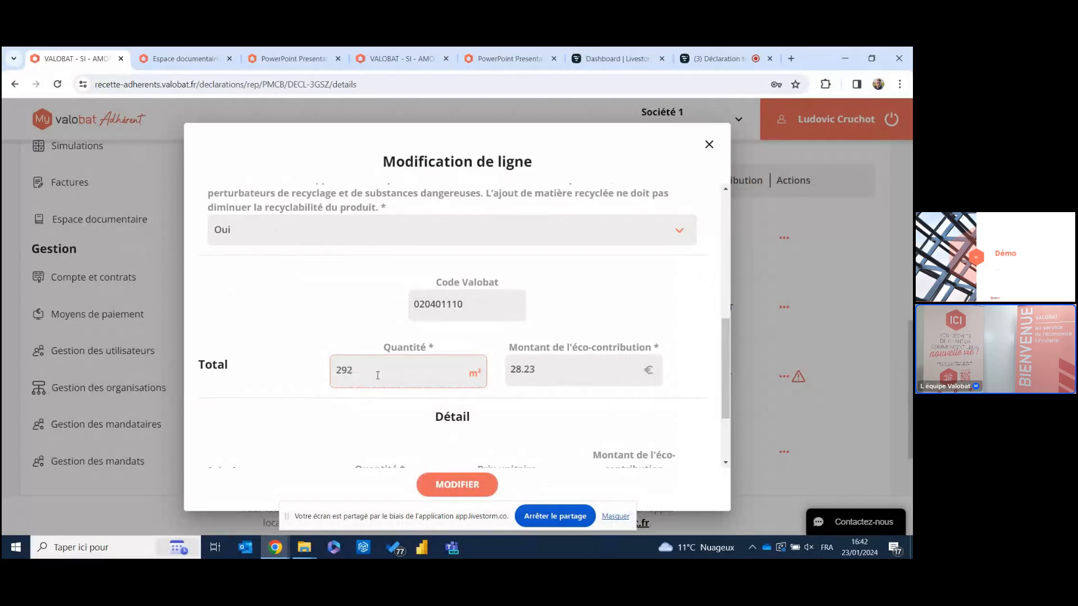
type("0")
scroll(332, 268, "down", 2)
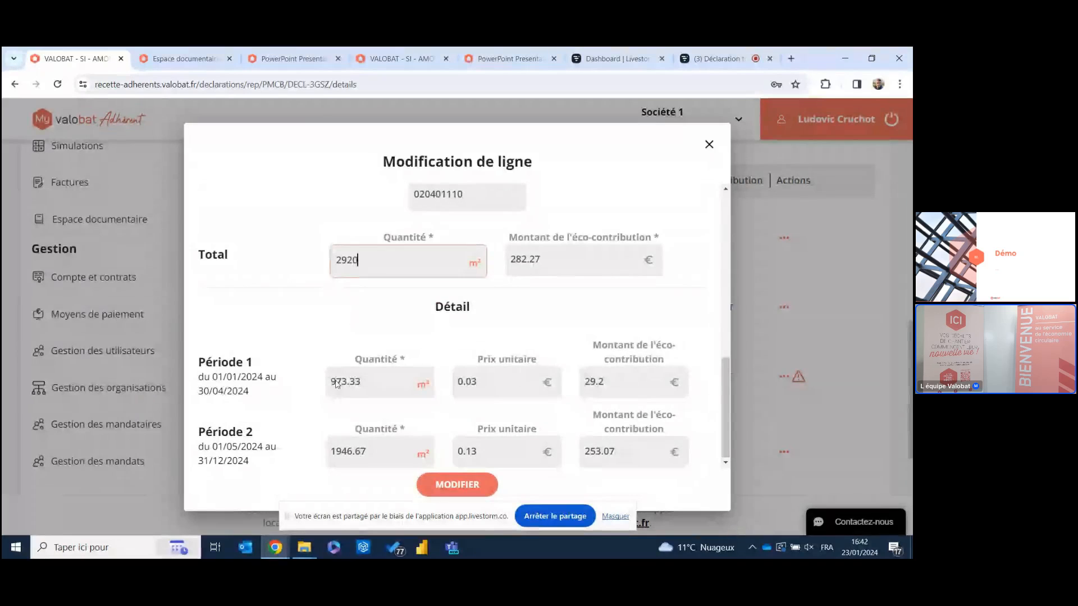
left_click(468, 486)
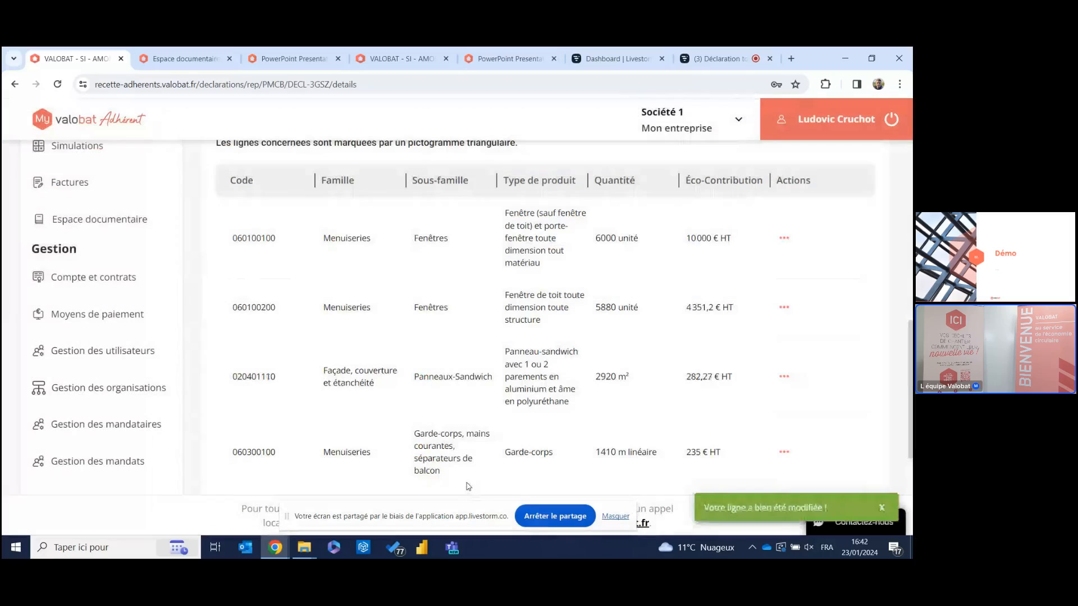
- Look over the product lines and their available actions and mark Société 1's 2024 forecast declaration as finished
scroll(754, 310, "down", 2)
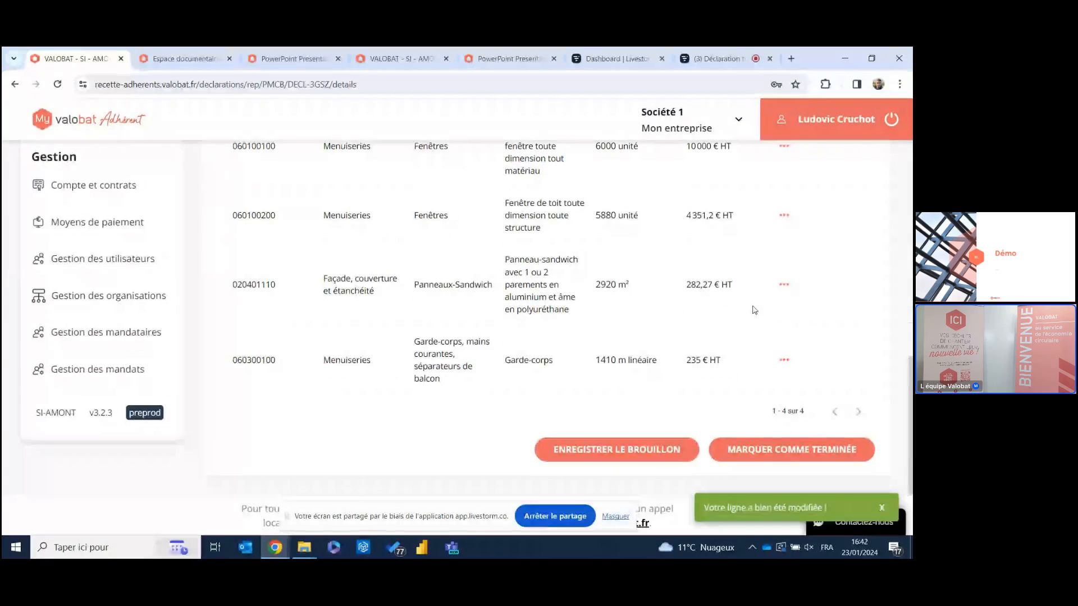
scroll(687, 319, "up", 2)
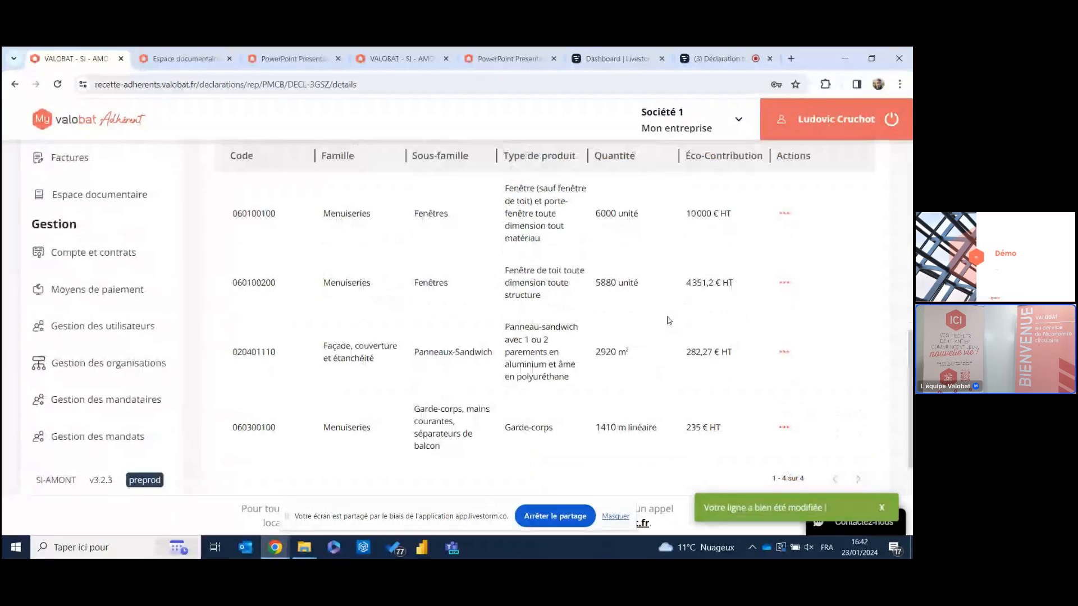
scroll(669, 321, "up", 1)
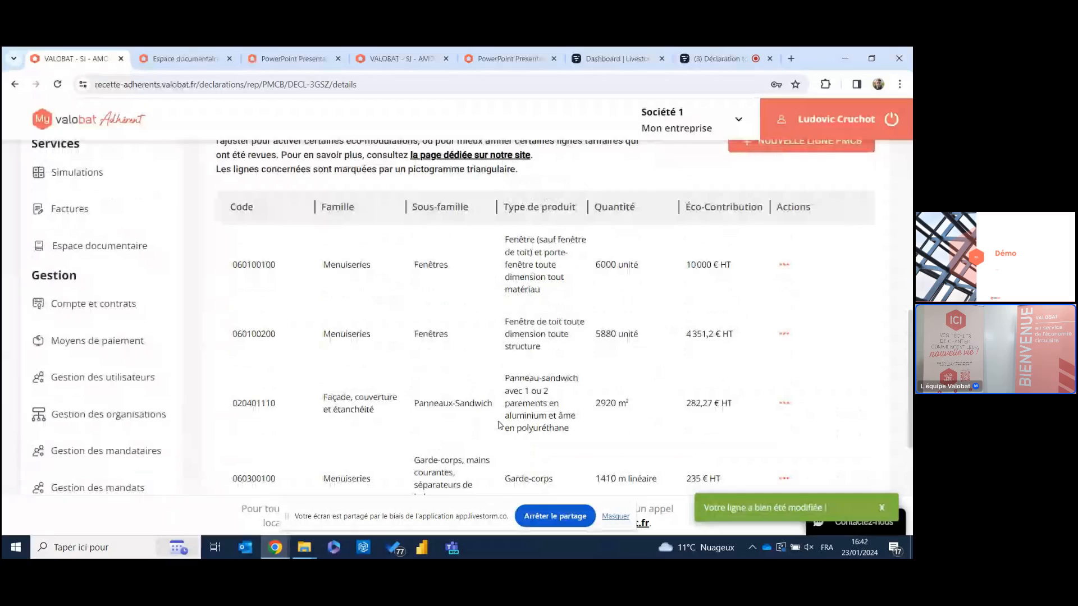
scroll(472, 404, "up", 1)
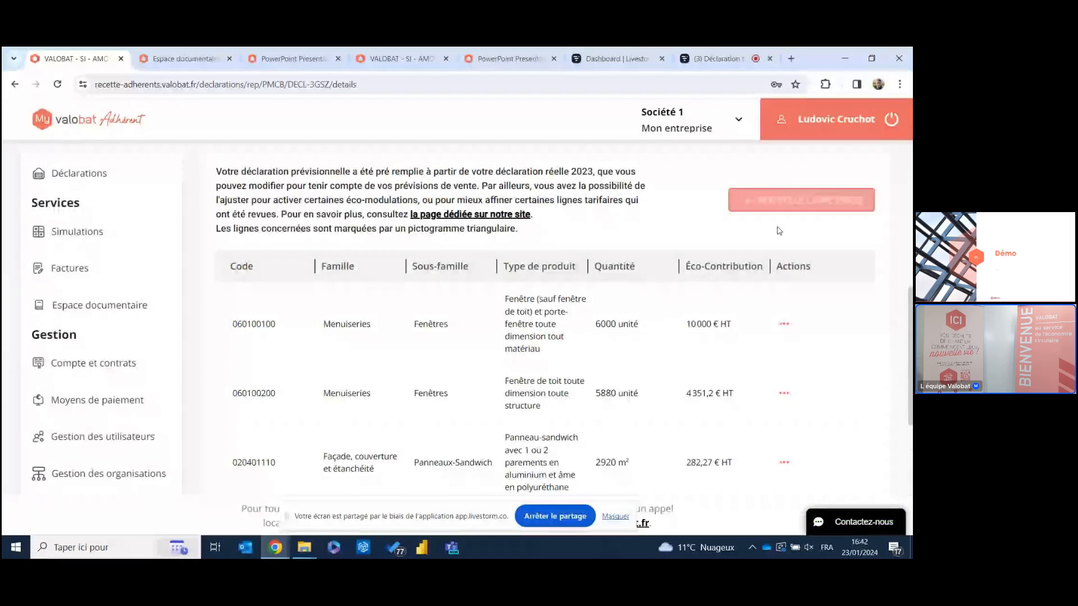
scroll(792, 232, "down", 3)
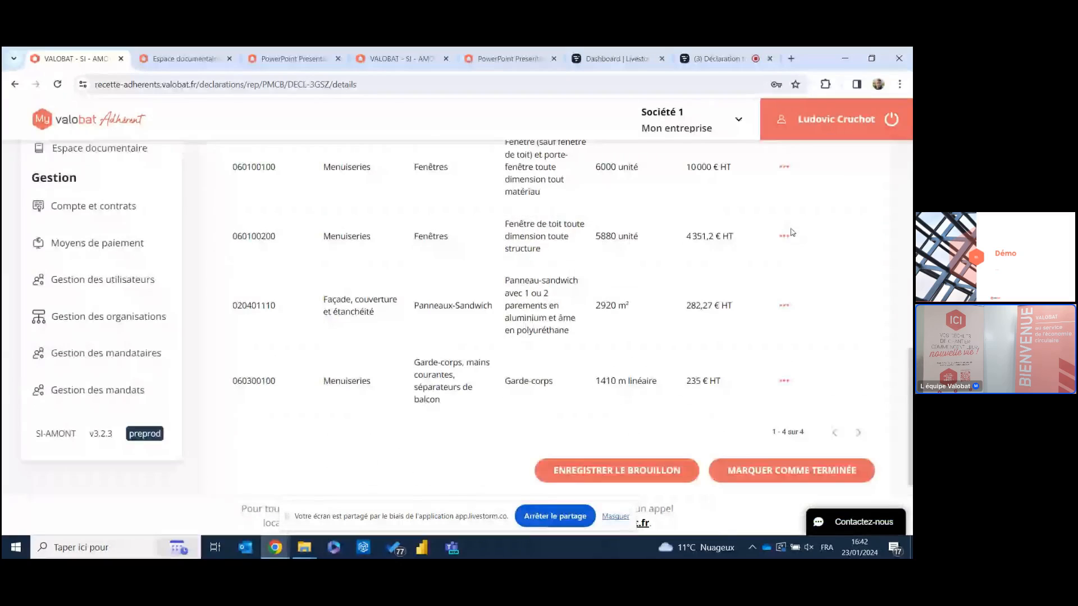
scroll(794, 252, "down", 1)
left_click(784, 285)
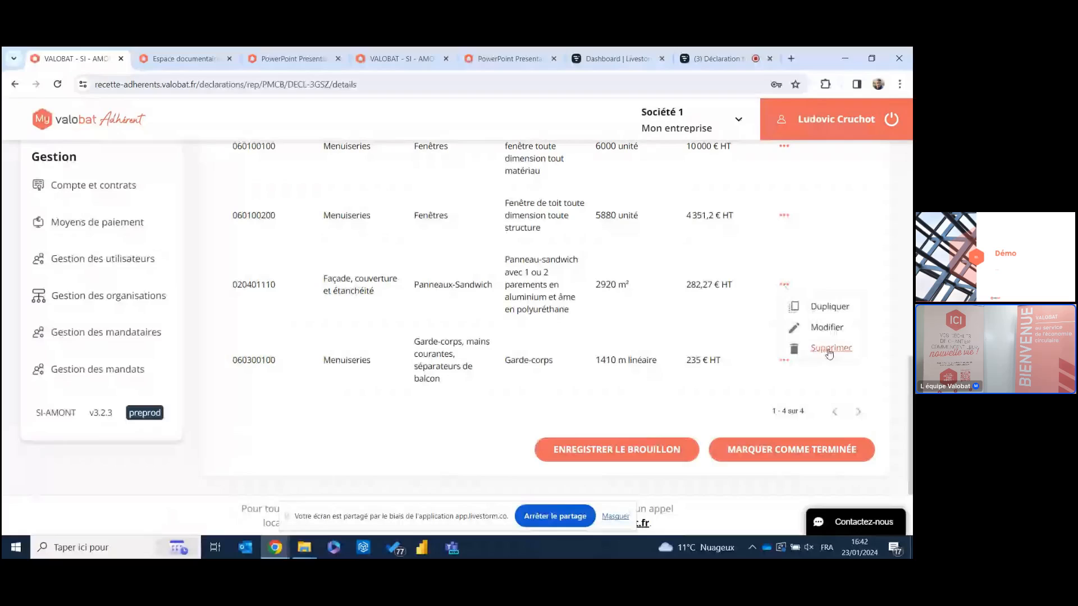
left_click(710, 414)
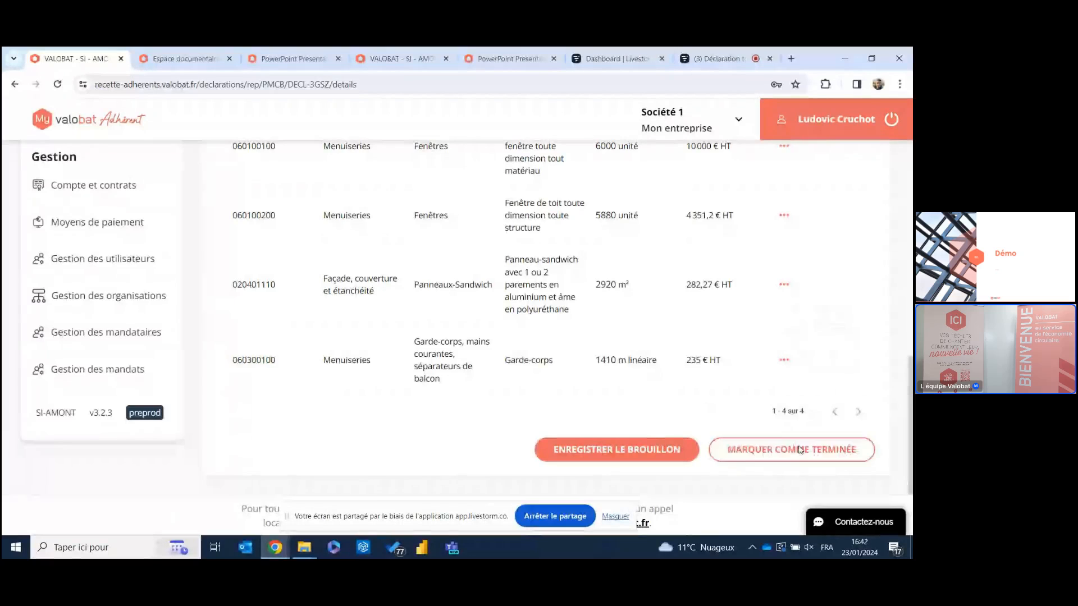
left_click(800, 449)
left_click(499, 340)
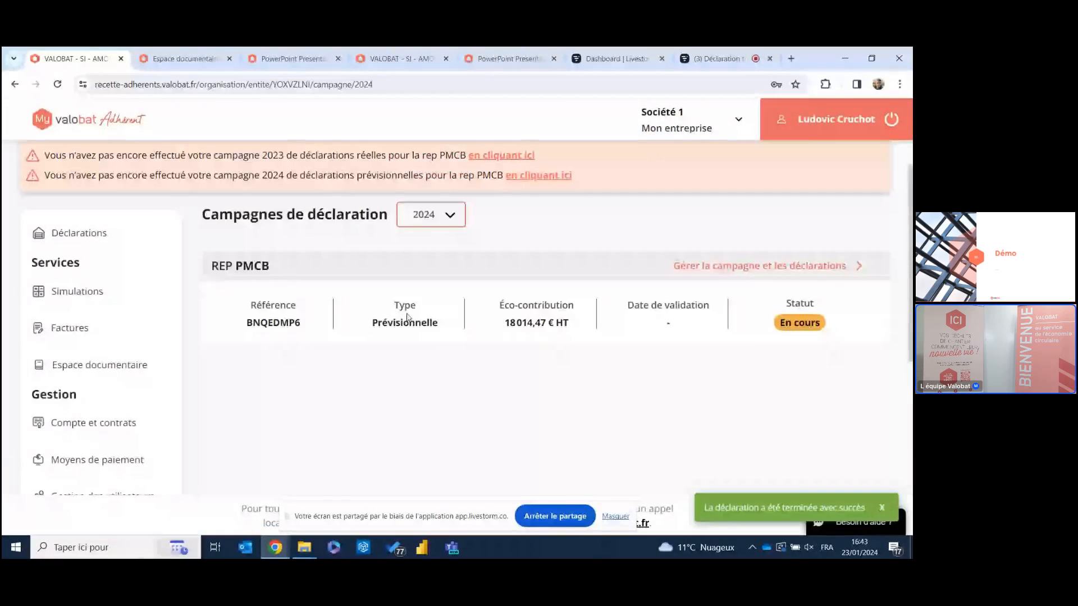
- Open Société 2's draft forecast declaration from the PMCB 2024 campaign, dismiss the wood-tariff notice and mark the declaration as finished
left_click(808, 326)
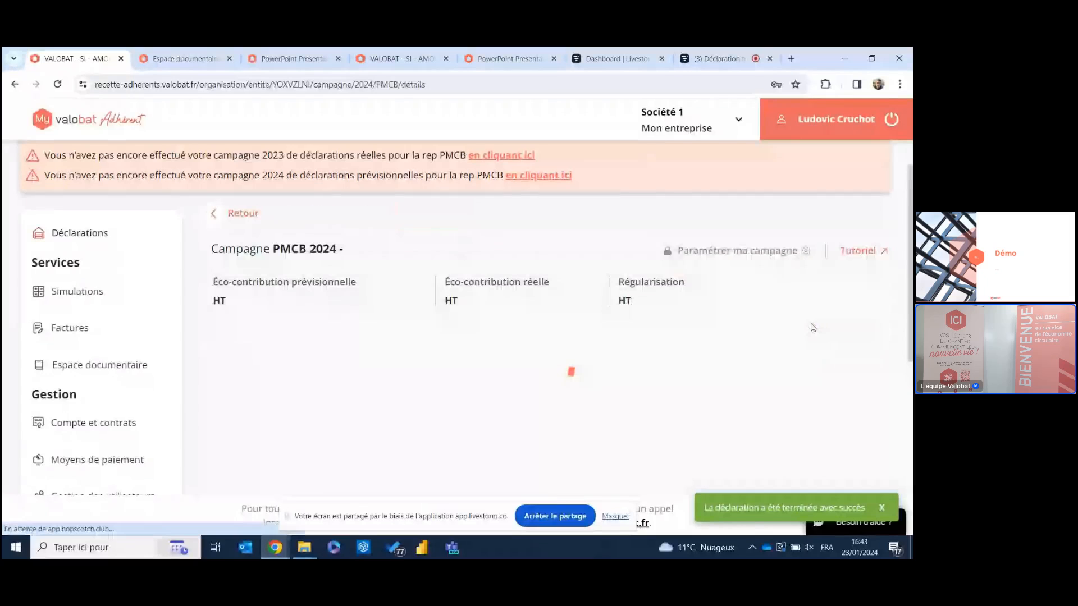
scroll(811, 328, "down", 4)
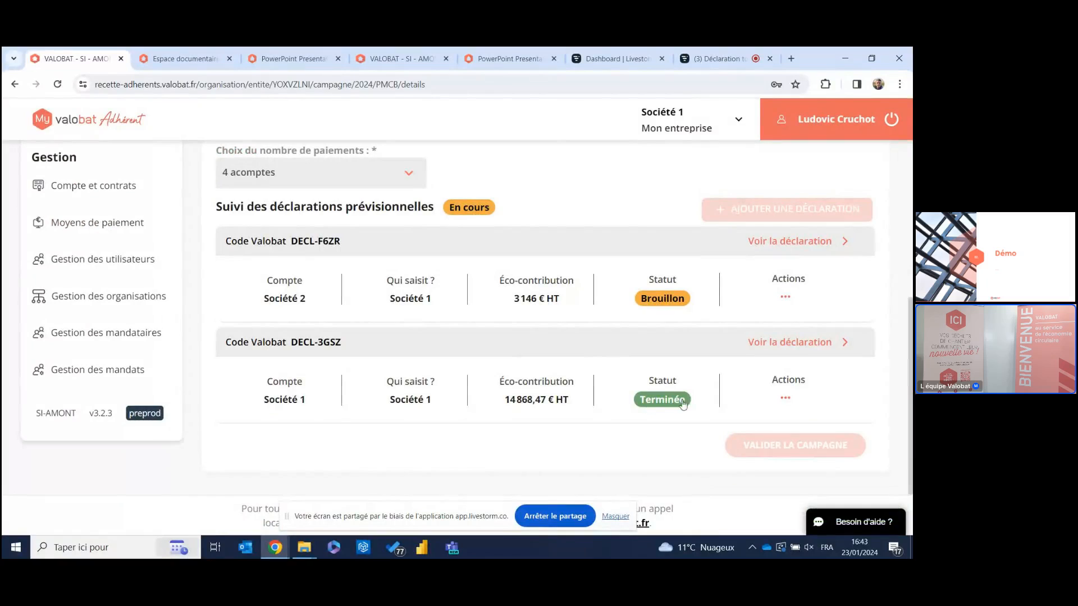
left_click(677, 302)
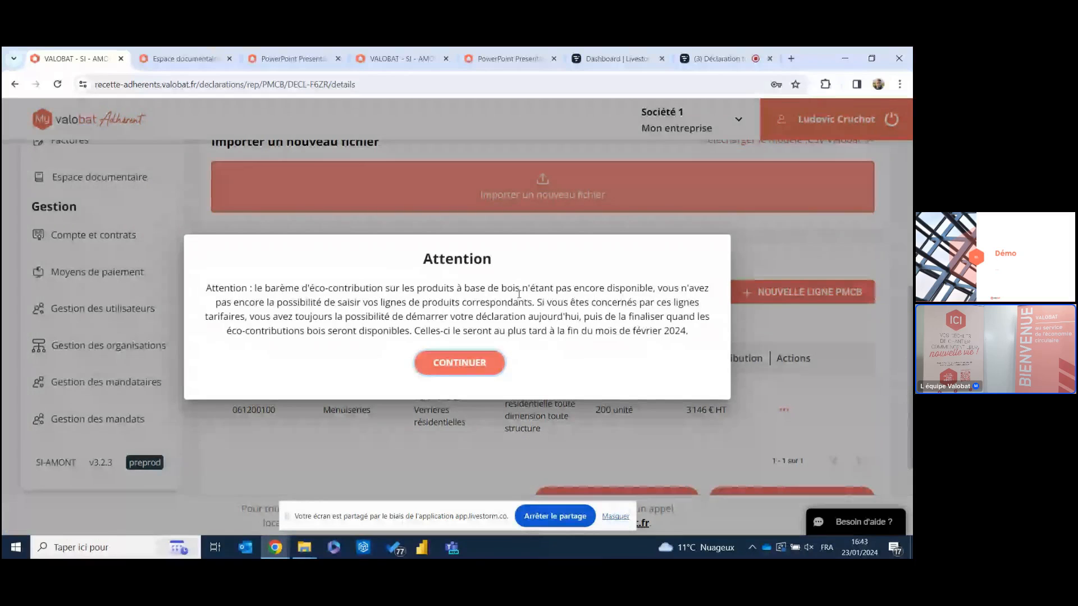
left_click(483, 364)
scroll(489, 362, "down", 1)
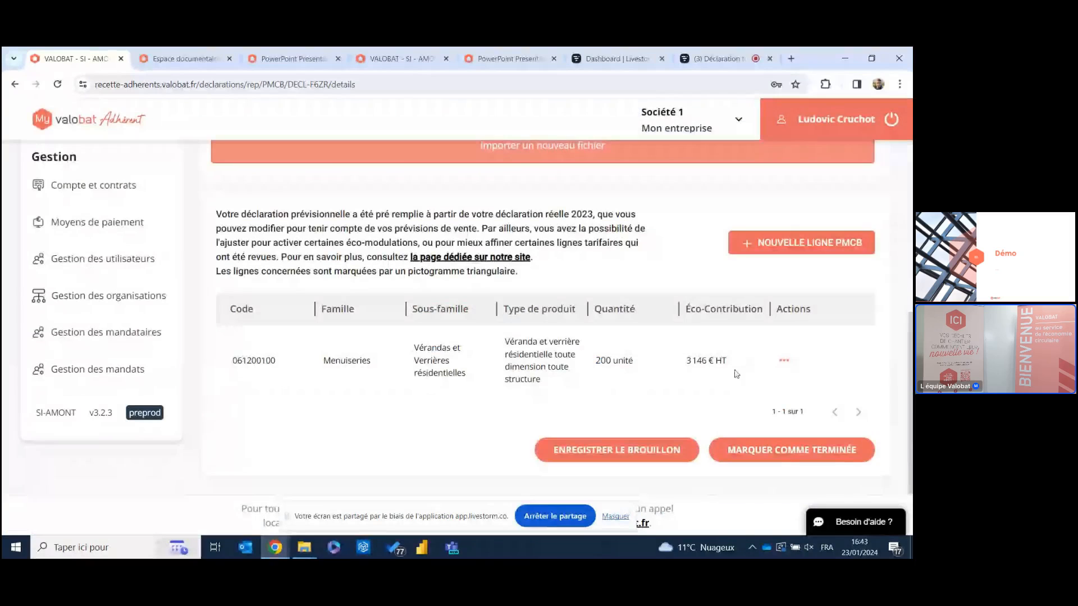
left_click(823, 451)
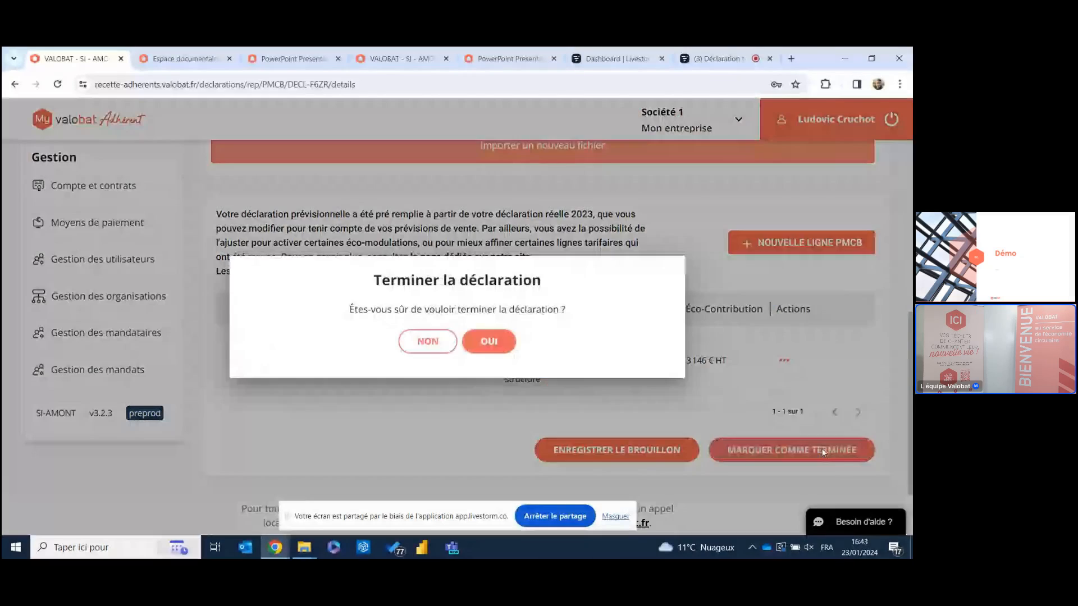
left_click(486, 344)
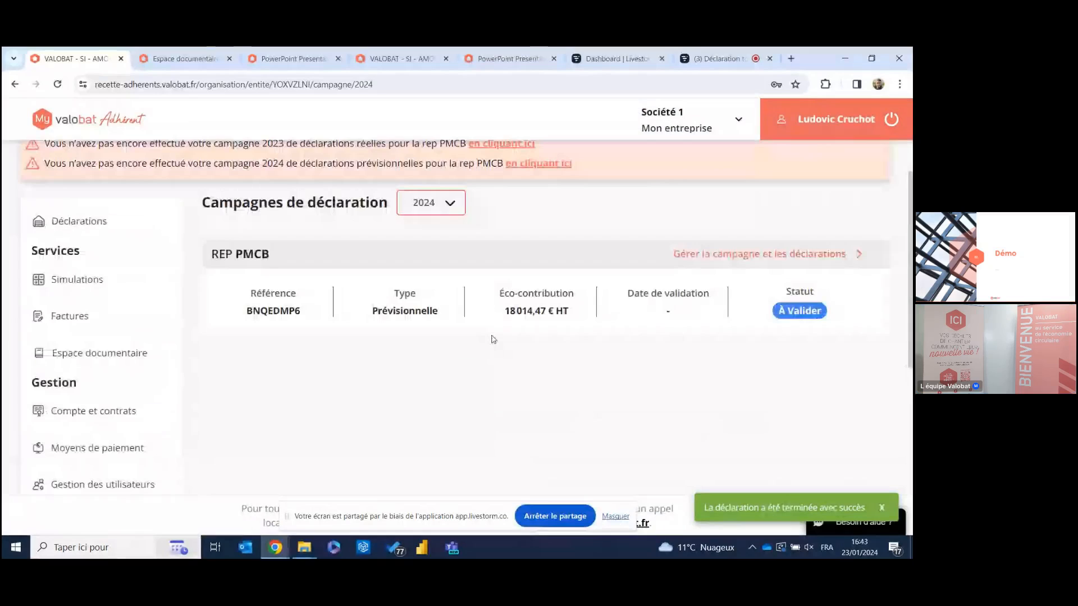
- Open the PMCB 2024 forecast campaign awaiting validation and bring up its payment settings and forecast declarations
scroll(494, 339, "up", 1)
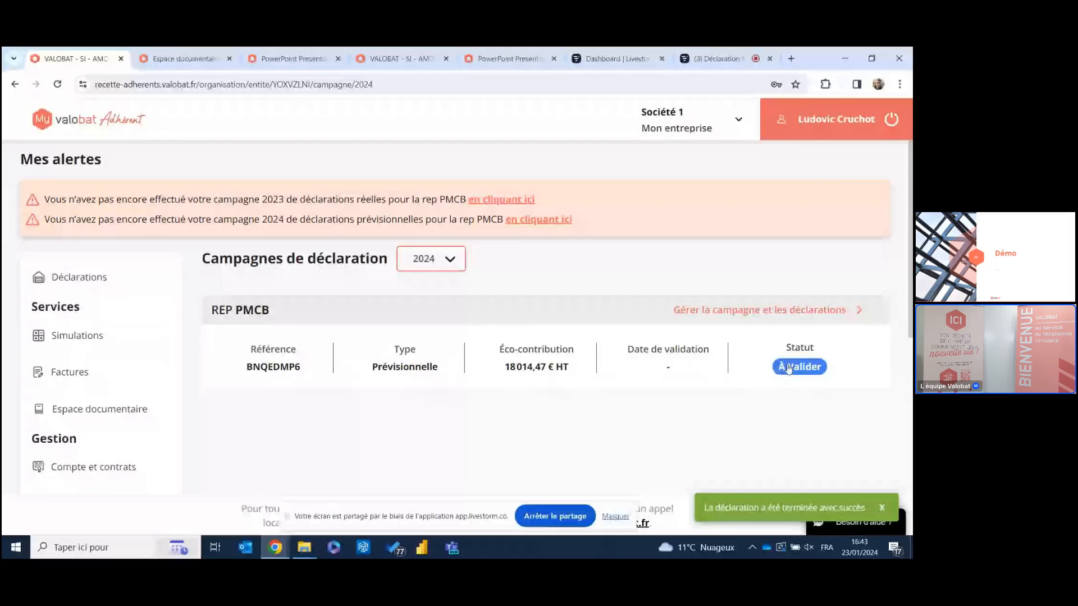
left_click(827, 372)
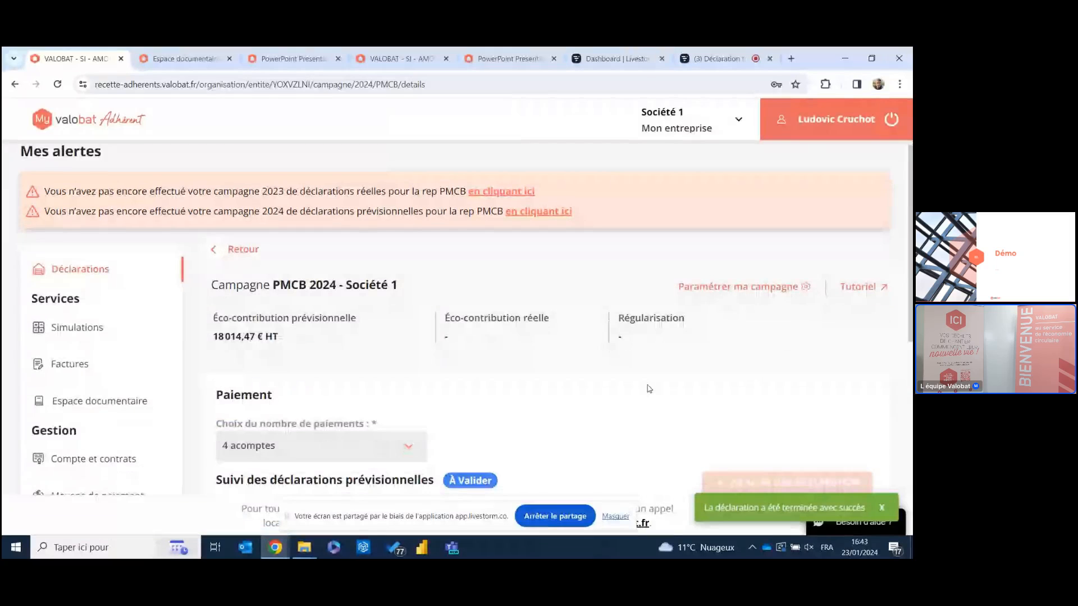
scroll(649, 388, "down", 4)
scroll(648, 387, "up", 1)
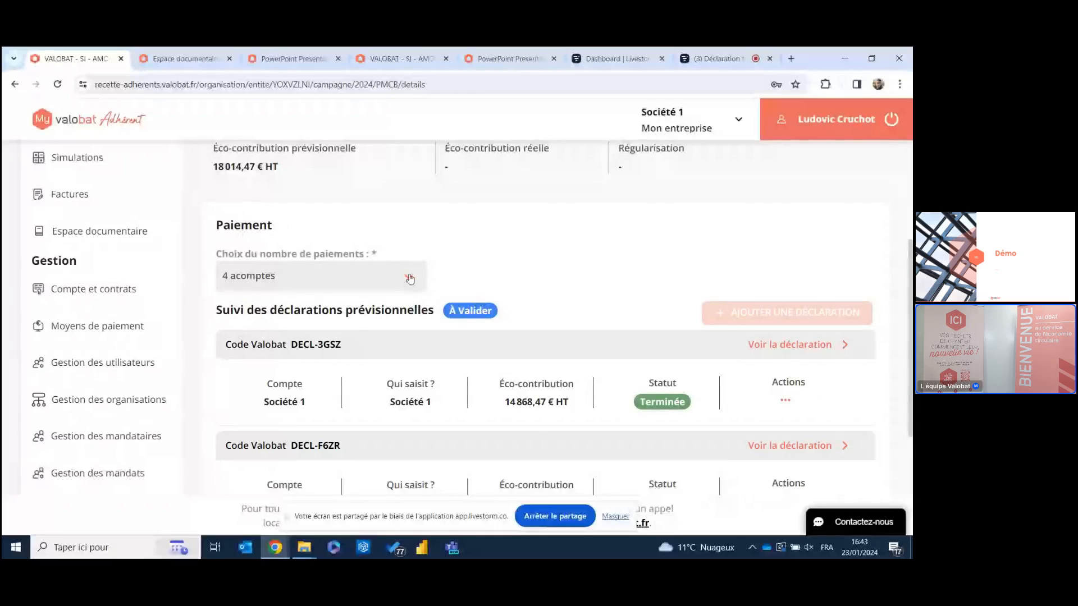
- Try the 1 seul acompte option for the campaign's number of payments and restore it to 4 acomptes
left_click(410, 279)
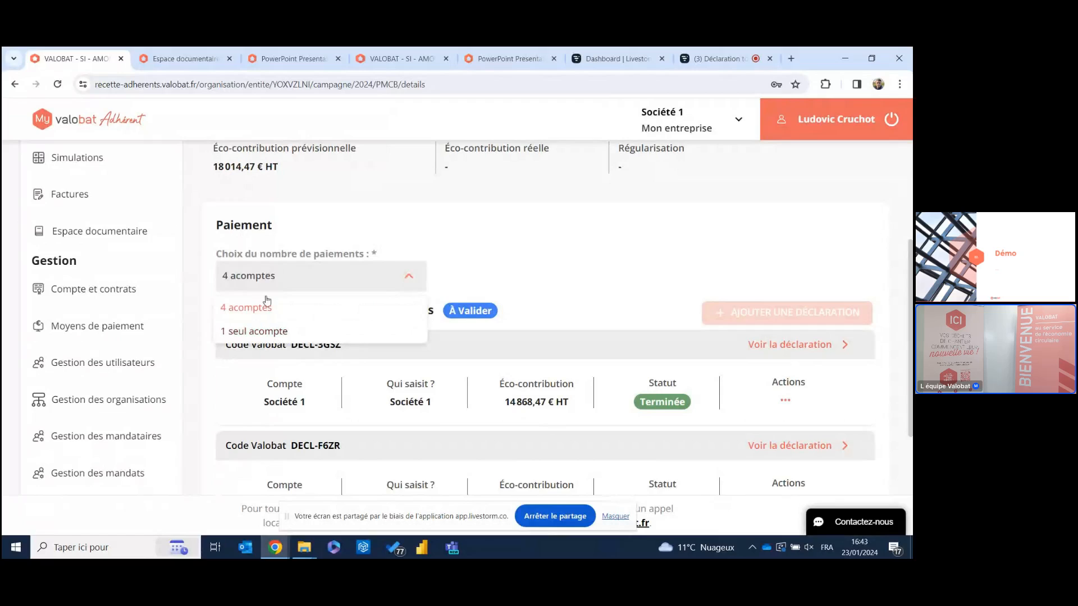
left_click(409, 279)
left_click(409, 279)
left_click(284, 330)
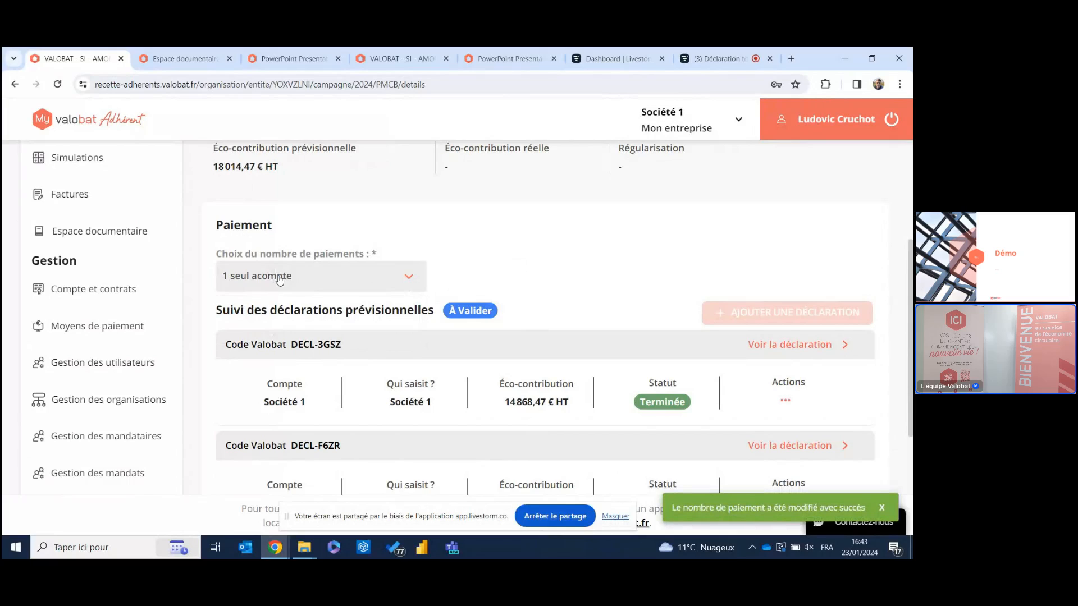
left_click(408, 281)
left_click(261, 305)
- Validate the PMCB 2024 forecast campaign, confirm the validation and check the status of both companies' declarations
scroll(595, 265, "down", 2)
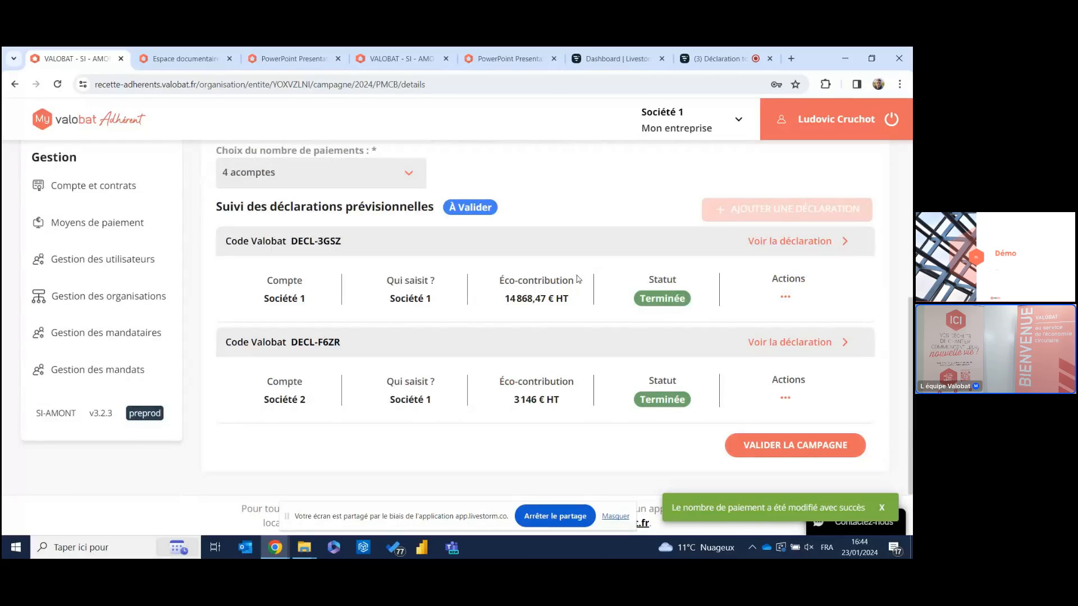
left_click(813, 449)
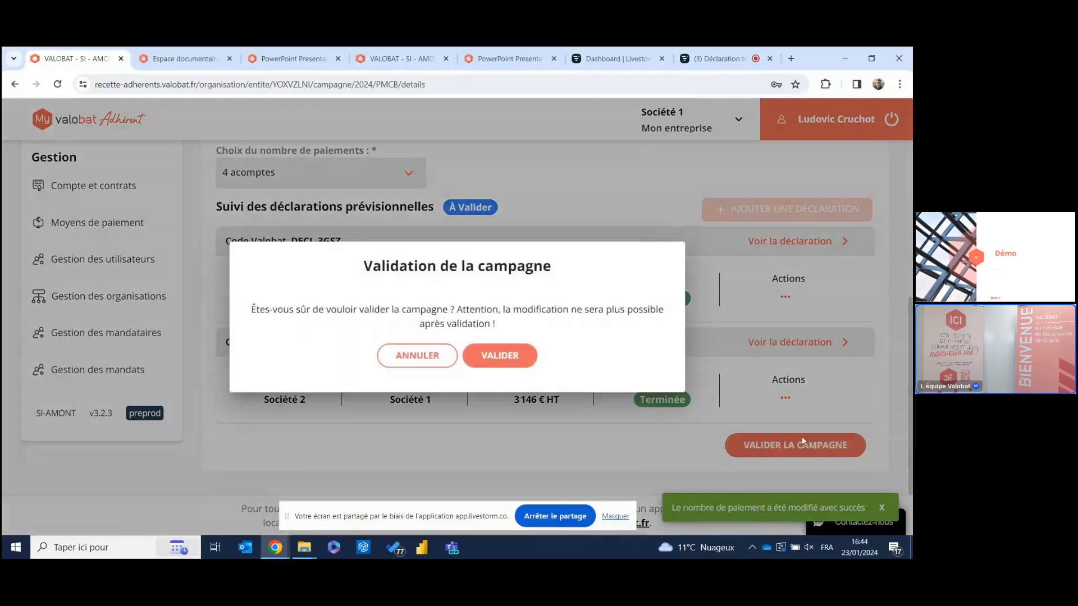
left_click(500, 354)
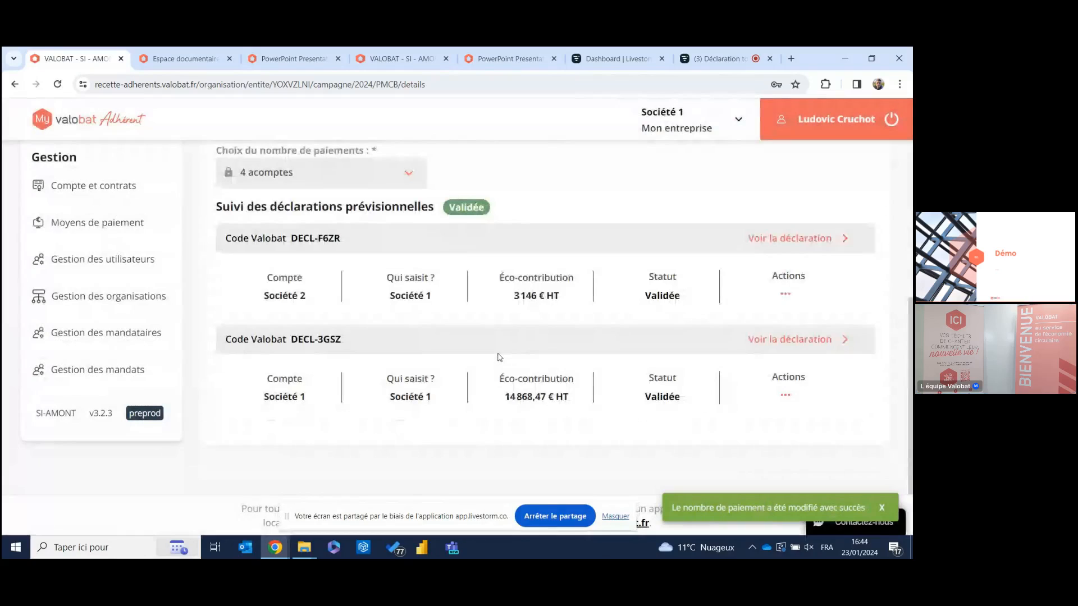
scroll(522, 370, "up", 3)
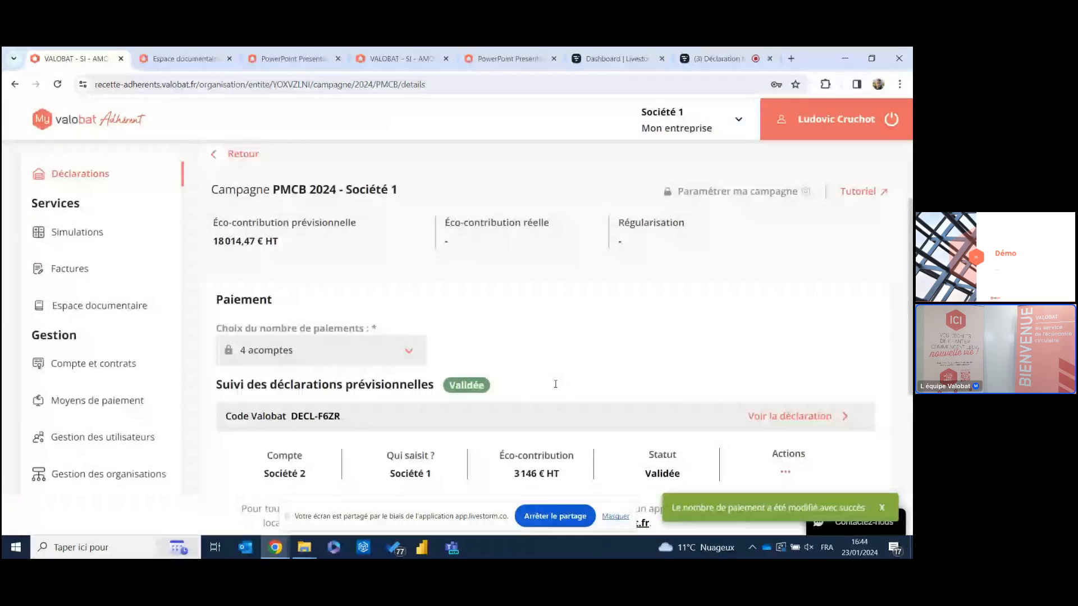
scroll(555, 386, "up", 2)
scroll(556, 387, "down", 5)
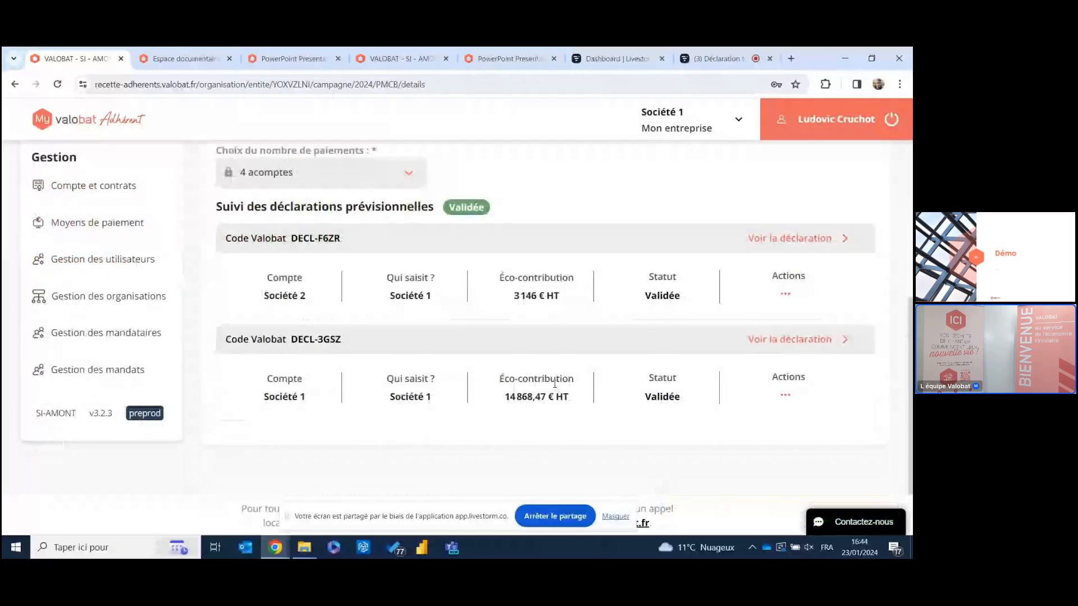
scroll(562, 306, "up", 1)
scroll(564, 307, "up", 1)
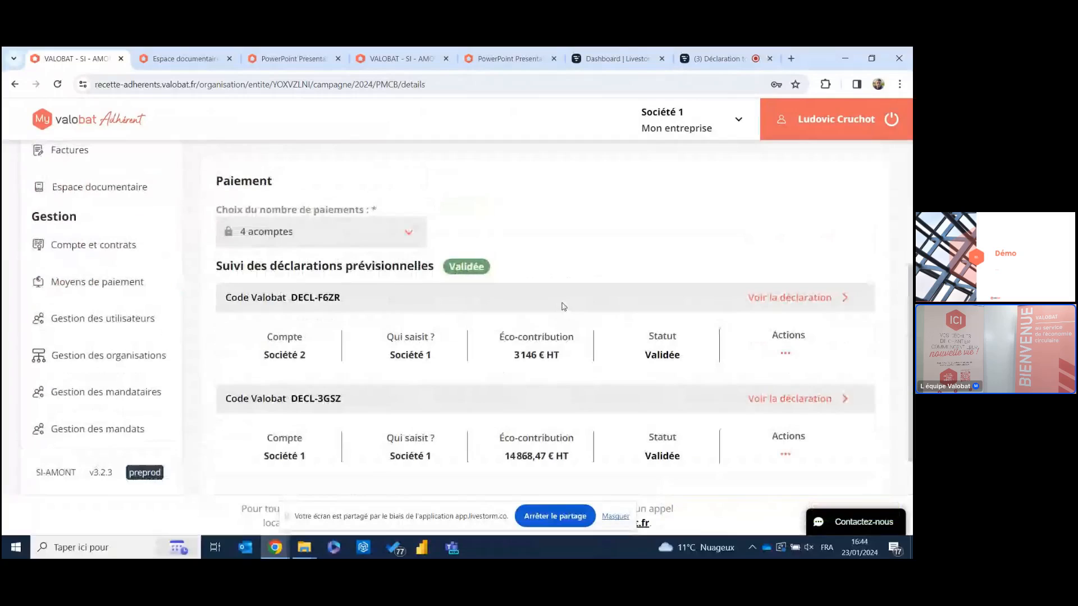